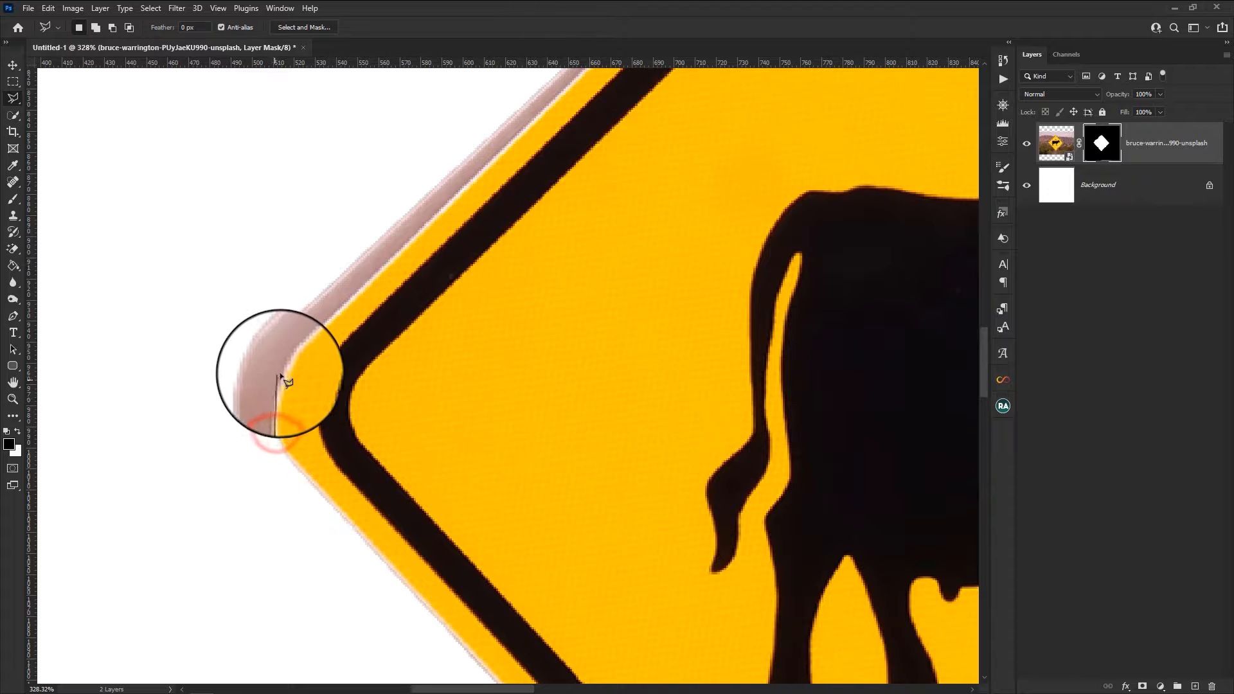
Outline the leftover purple fringe along the sign's left corner and upper-left edge with a closed Polygonal Lasso selection
click(277, 392)
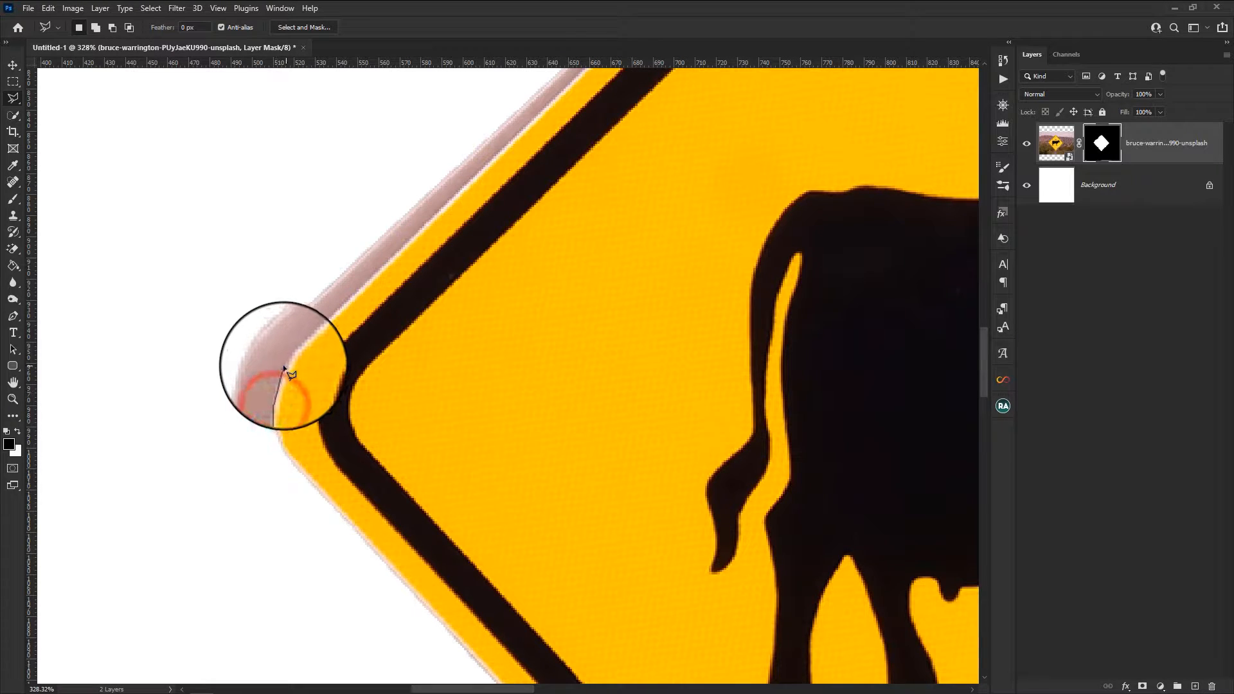
click(295, 351)
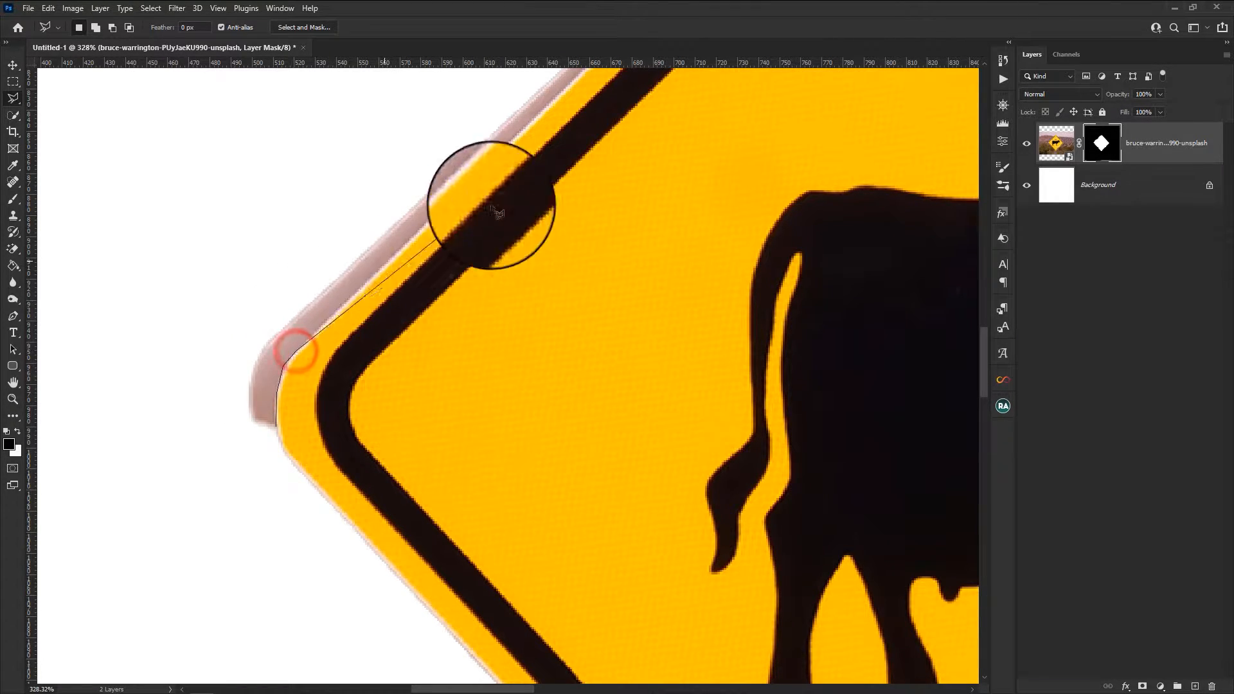
scroll(906, 161, down, 5)
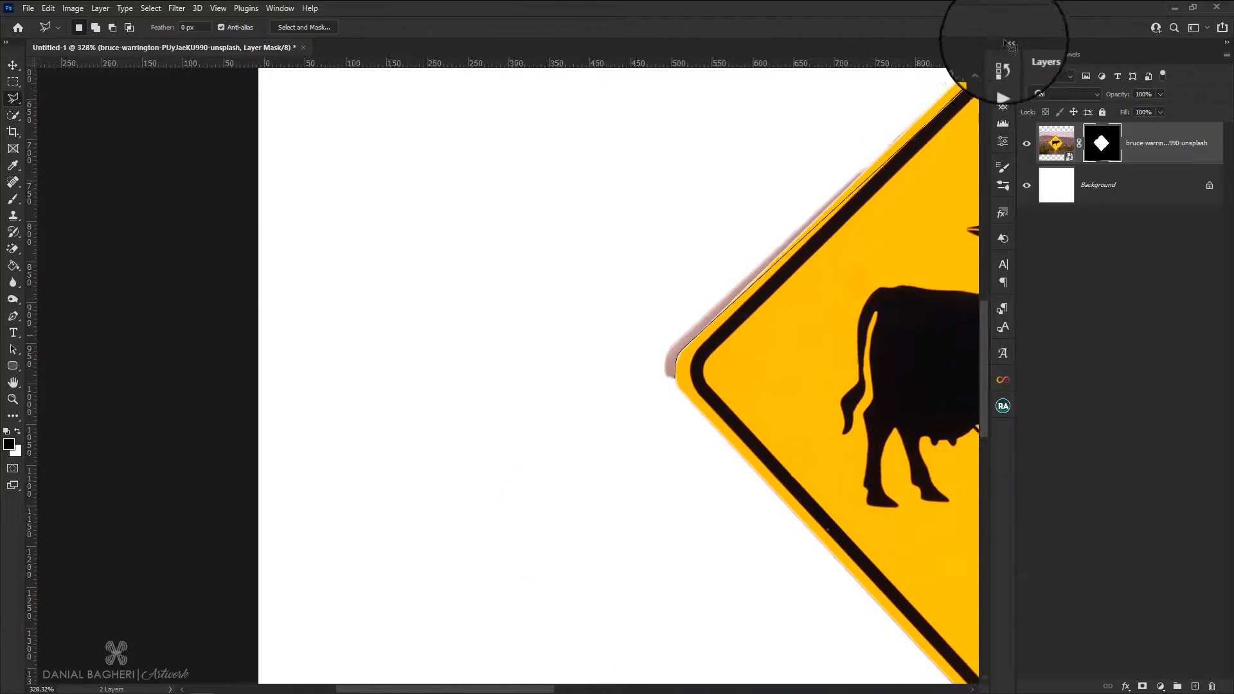
click(762, 287)
click(558, 205)
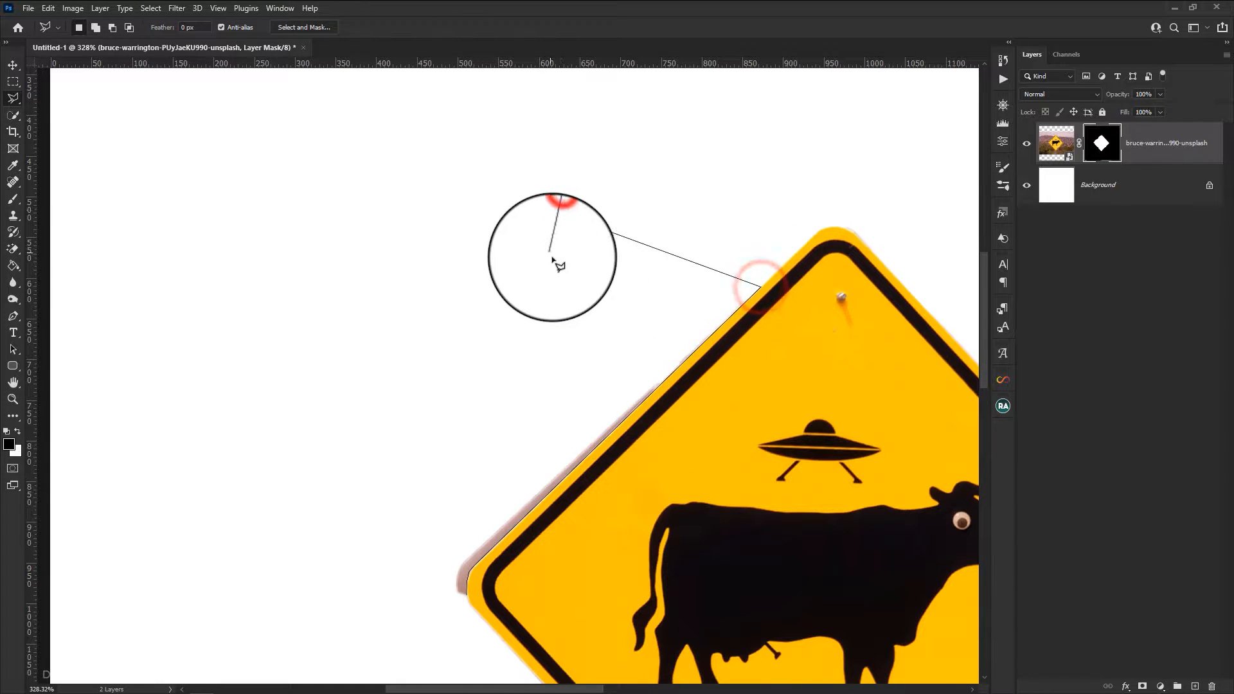
scroll(530, 273, down, 3)
click(410, 366)
click(434, 503)
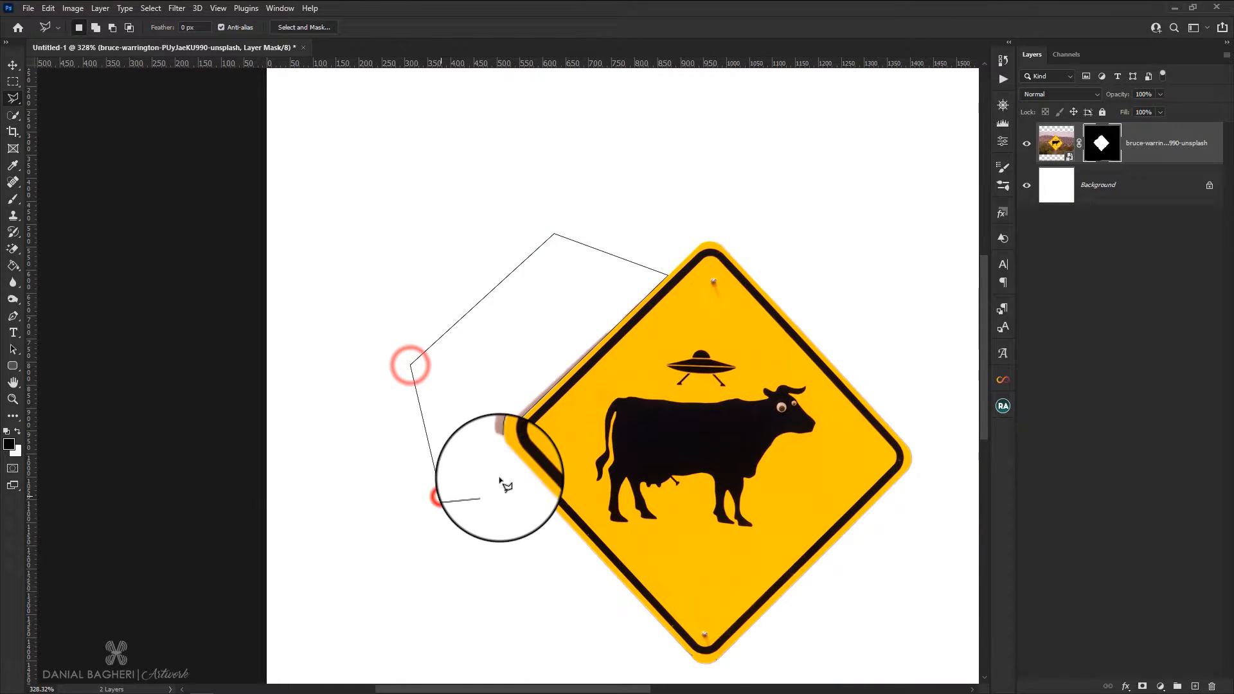
click(509, 444)
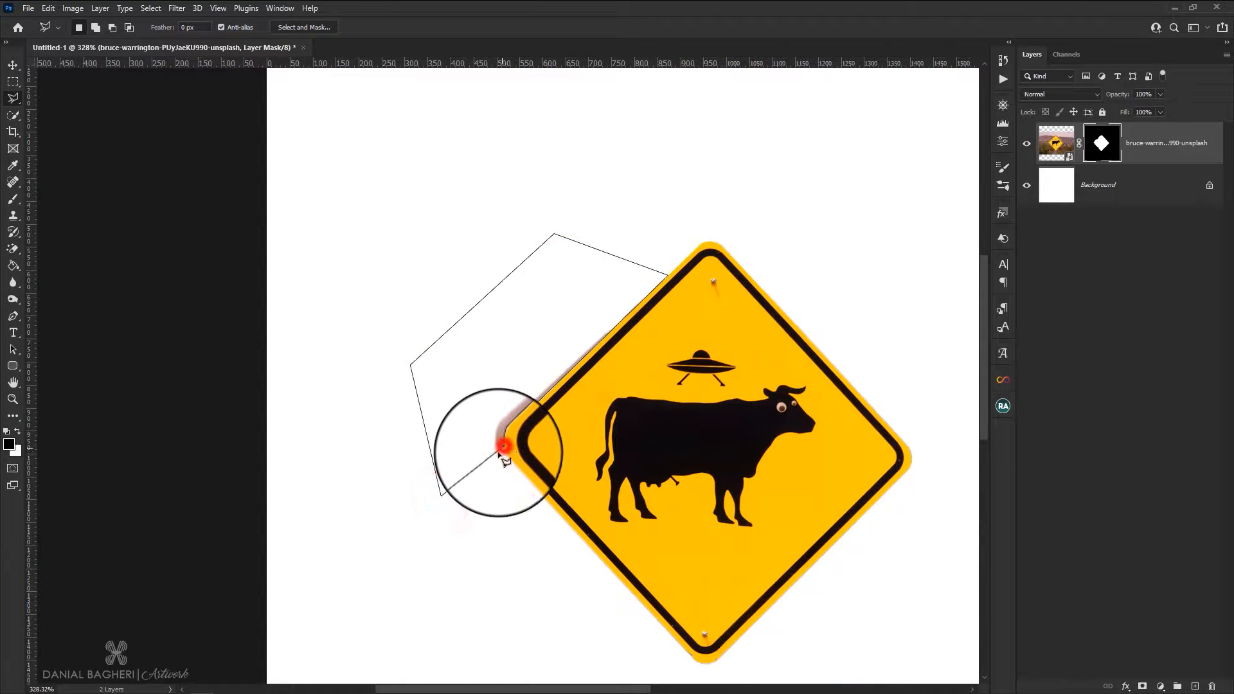
Paint the selected fringe black on the sign's layer mask with the Brush and deselect
click(13, 198)
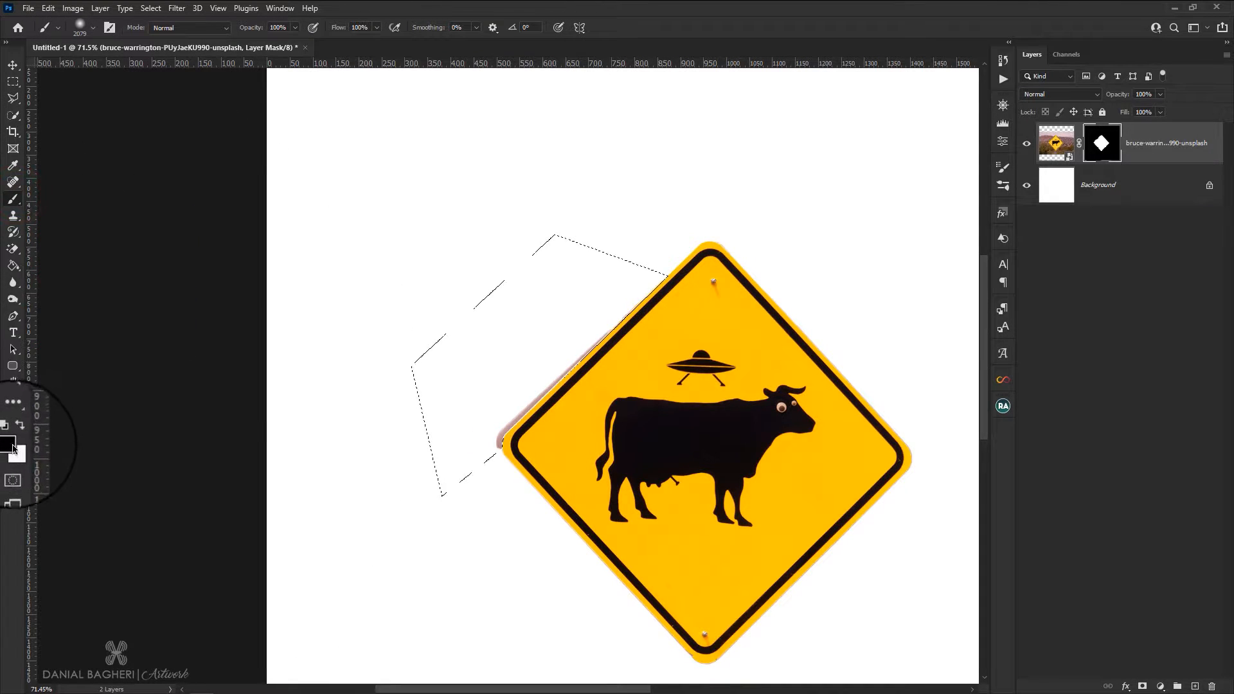
mouse_move(568, 371)
mouse_down()
mouse_move(192, 323)
mouse_move(567, 352)
mouse_move(557, 355)
mouse_up()
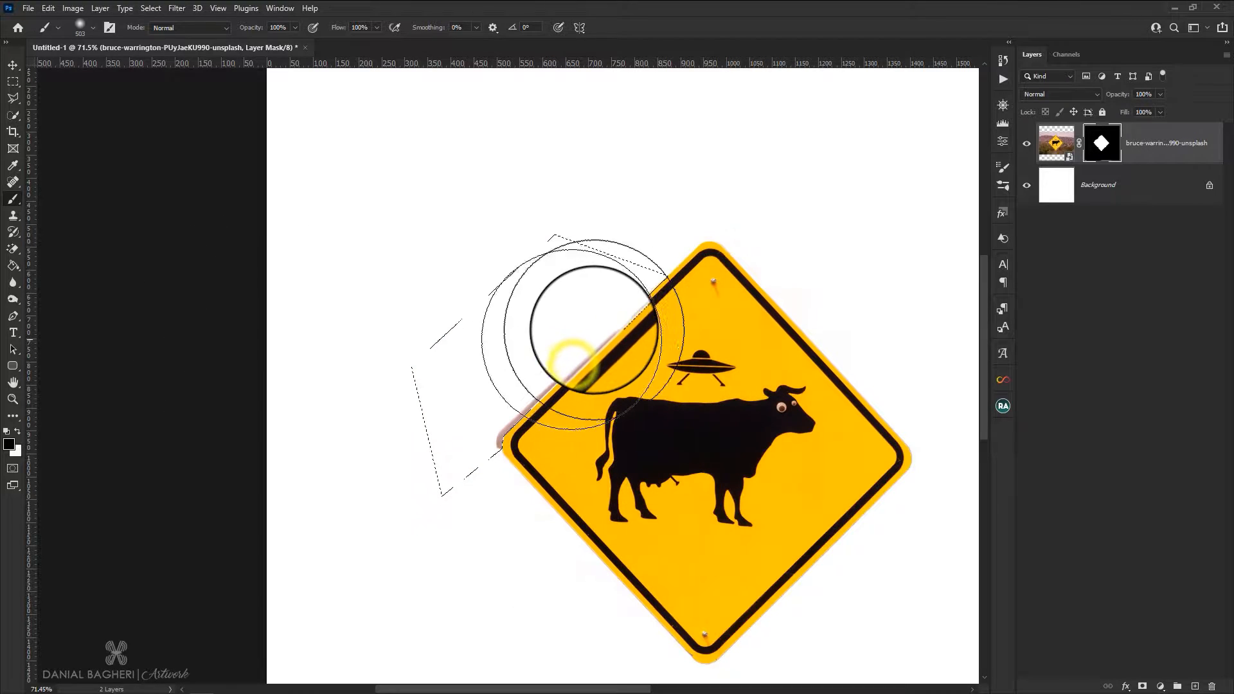
mouse_move(652, 273)
mouse_down()
mouse_move(554, 389)
mouse_move(559, 405)
mouse_move(529, 390)
mouse_move(515, 413)
mouse_move(463, 387)
mouse_up()
click(13, 65)
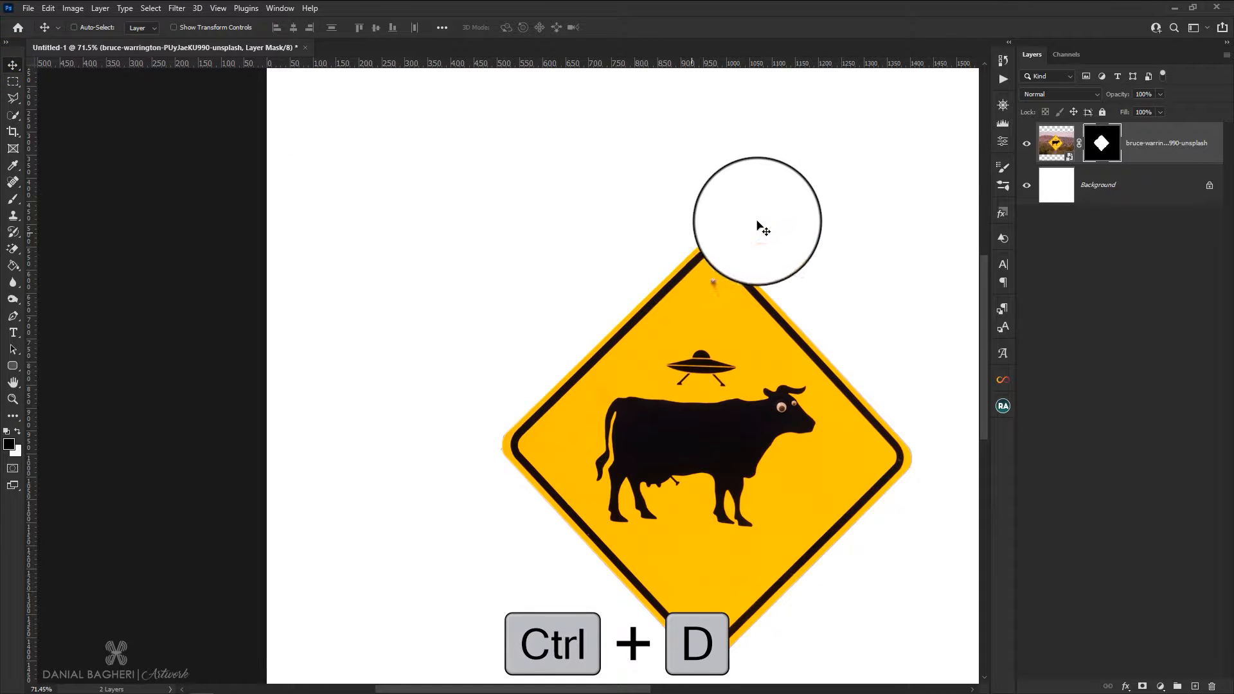
Place the solar eclipse image from the dont stop folder and stack its layer directly below the sign layer
scroll(757, 229, down, 5)
scroll(592, 287, up, 1)
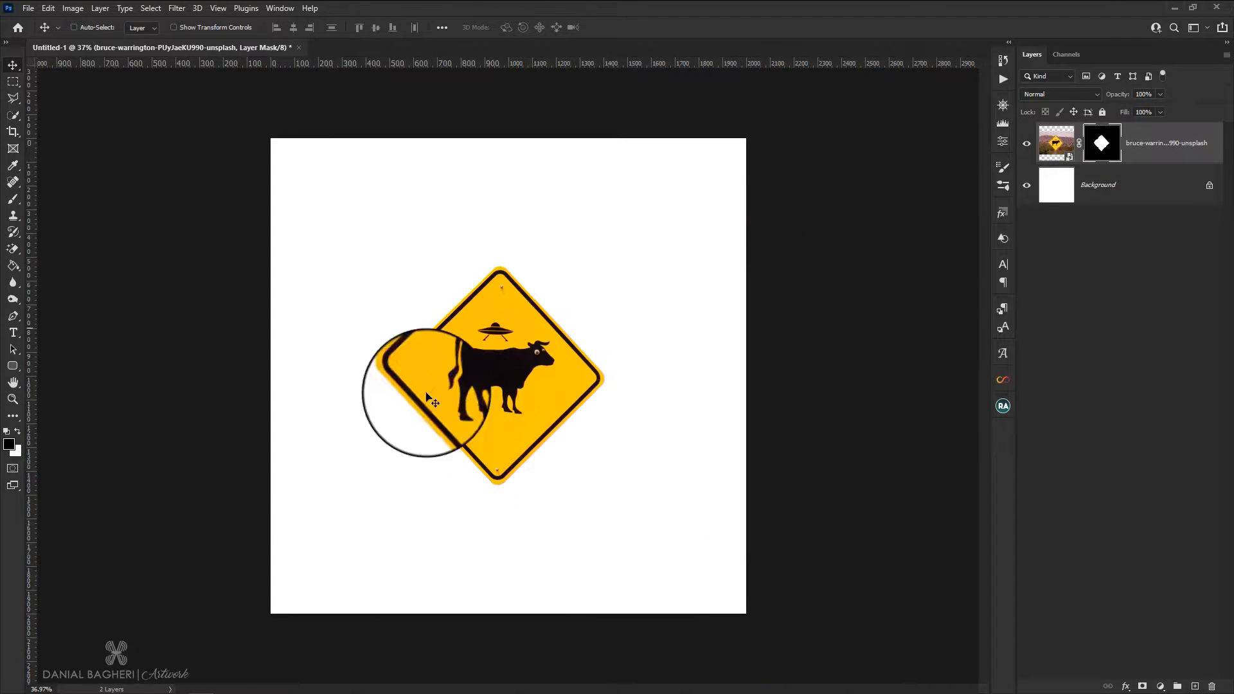
click(86, 691)
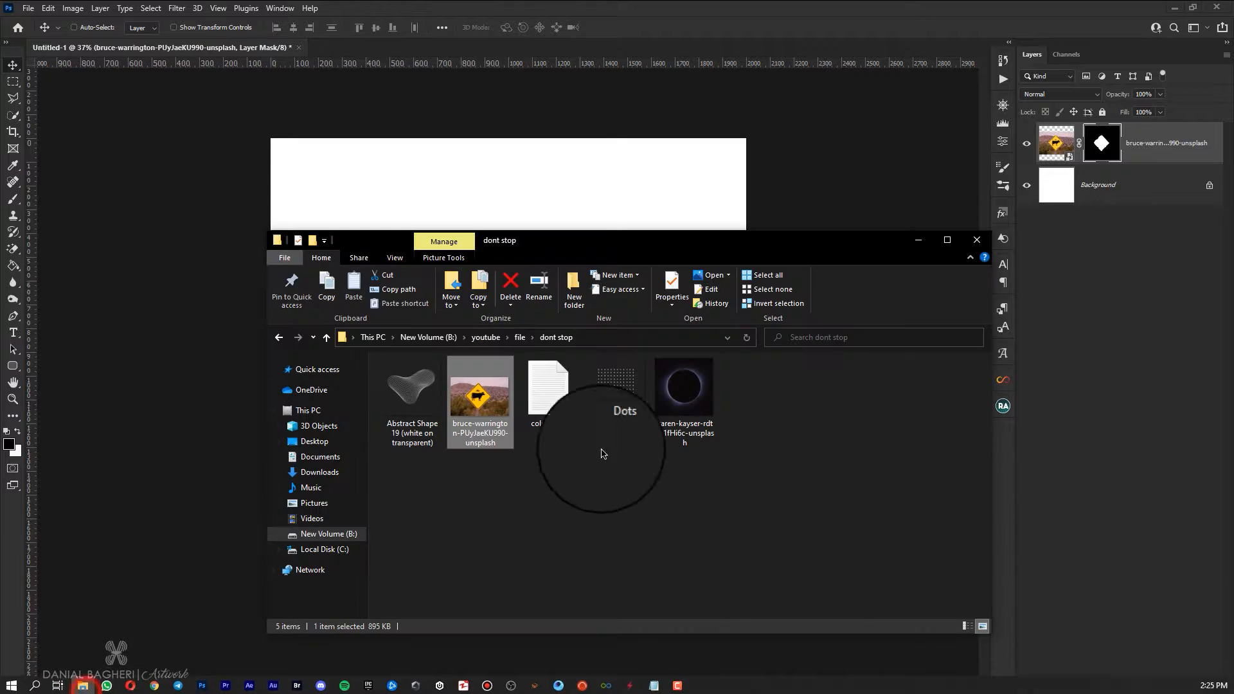
drag(684, 407, 509, 187)
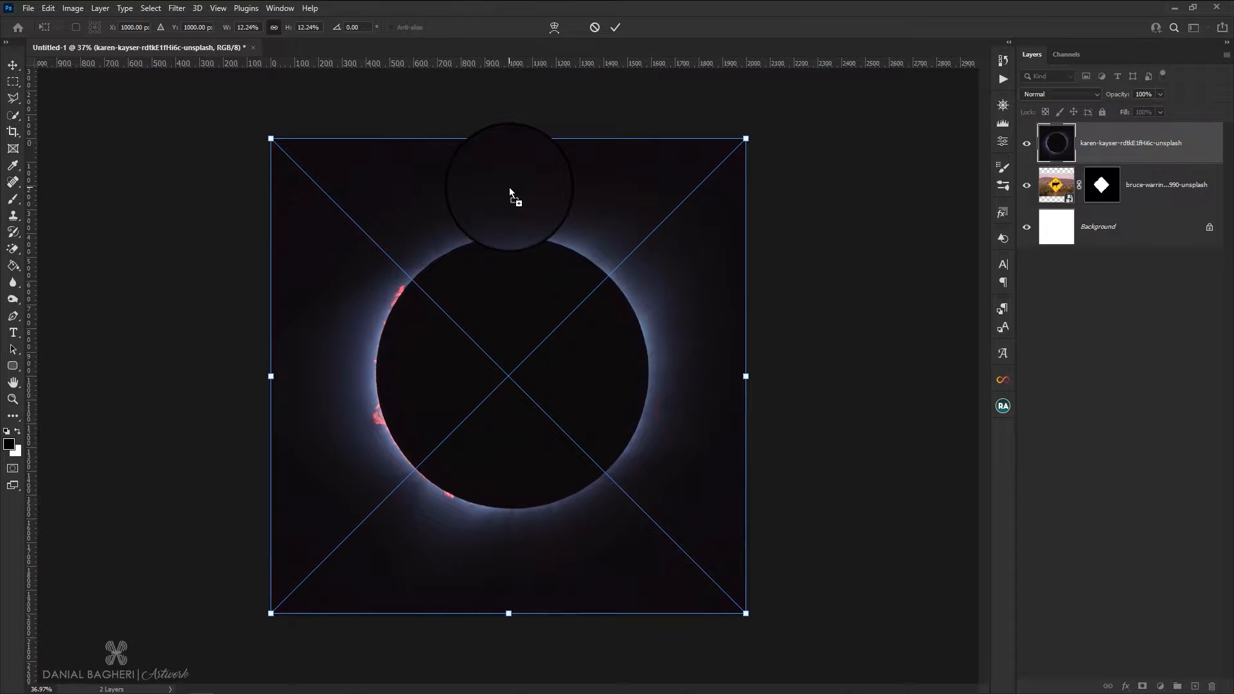
drag(1130, 153, 1137, 206)
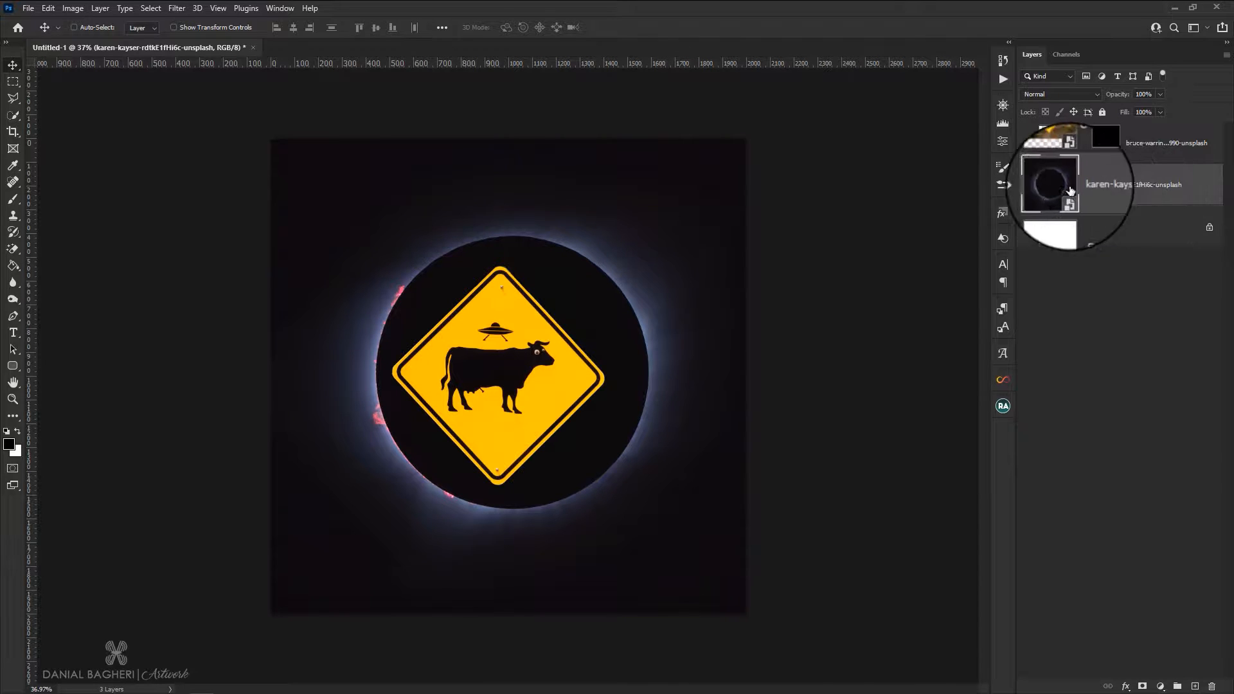
Add a Hue/Saturation adjustment clipped to the eclipse layer, with Colorize enabled, hue 47 and saturation 100
click(1160, 688)
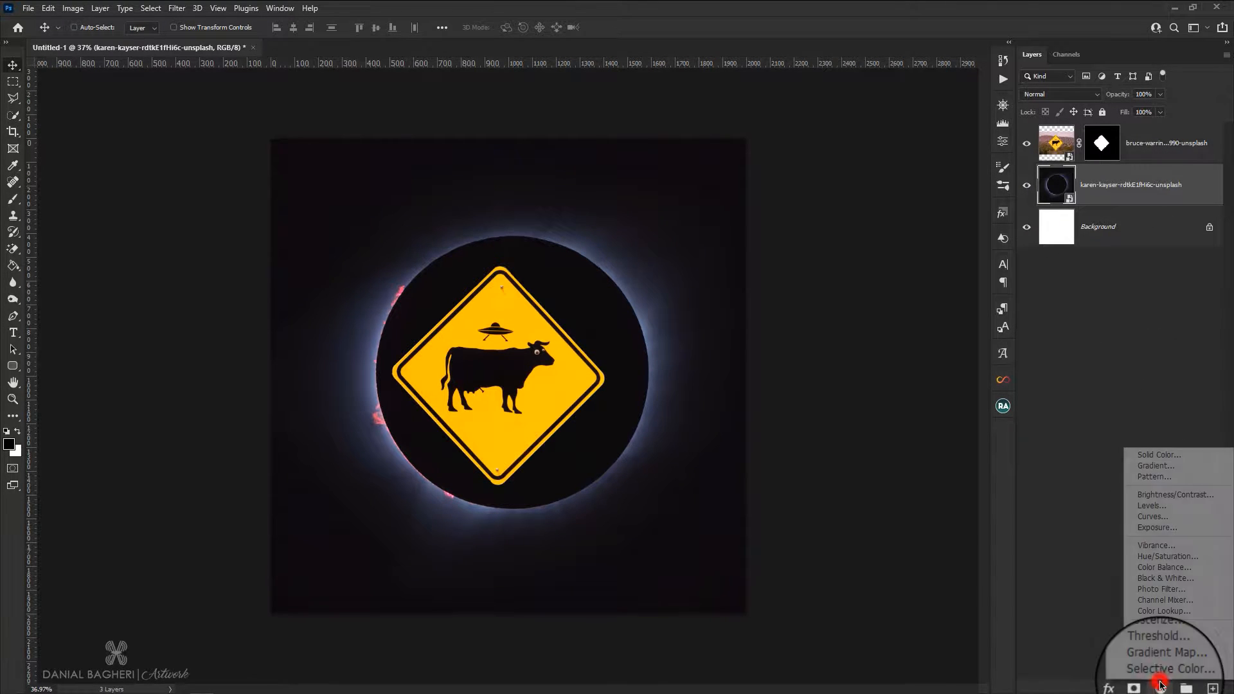
click(1145, 559)
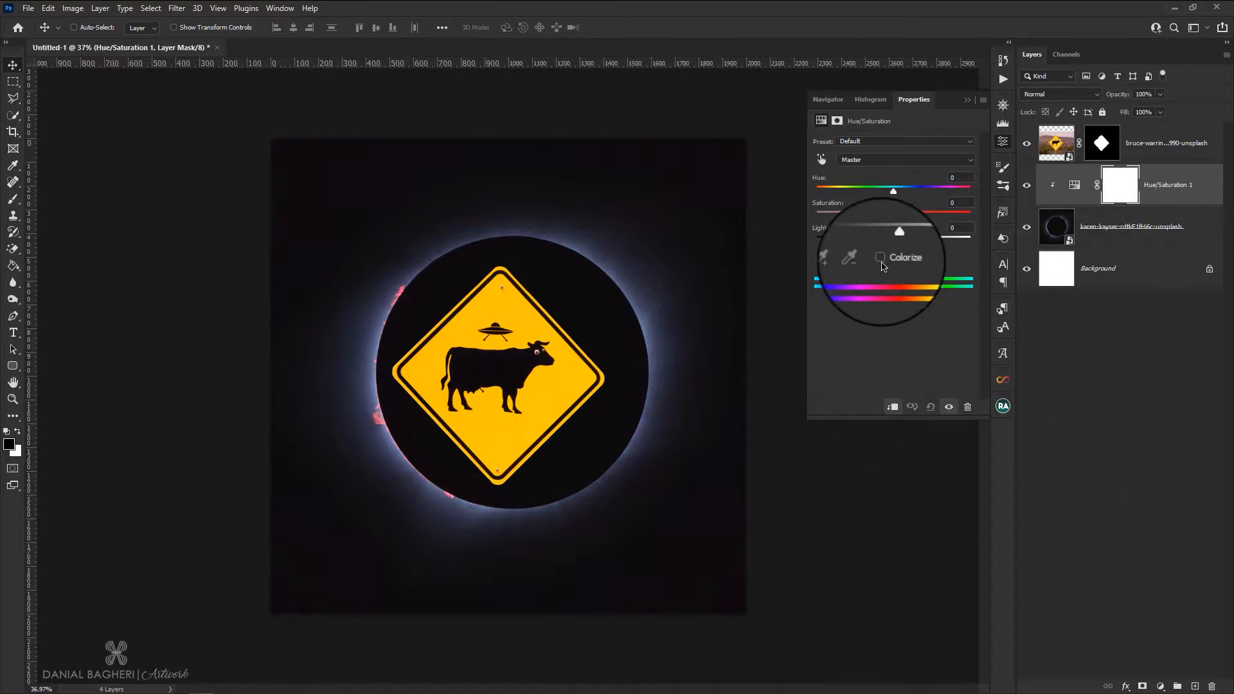
click(881, 260)
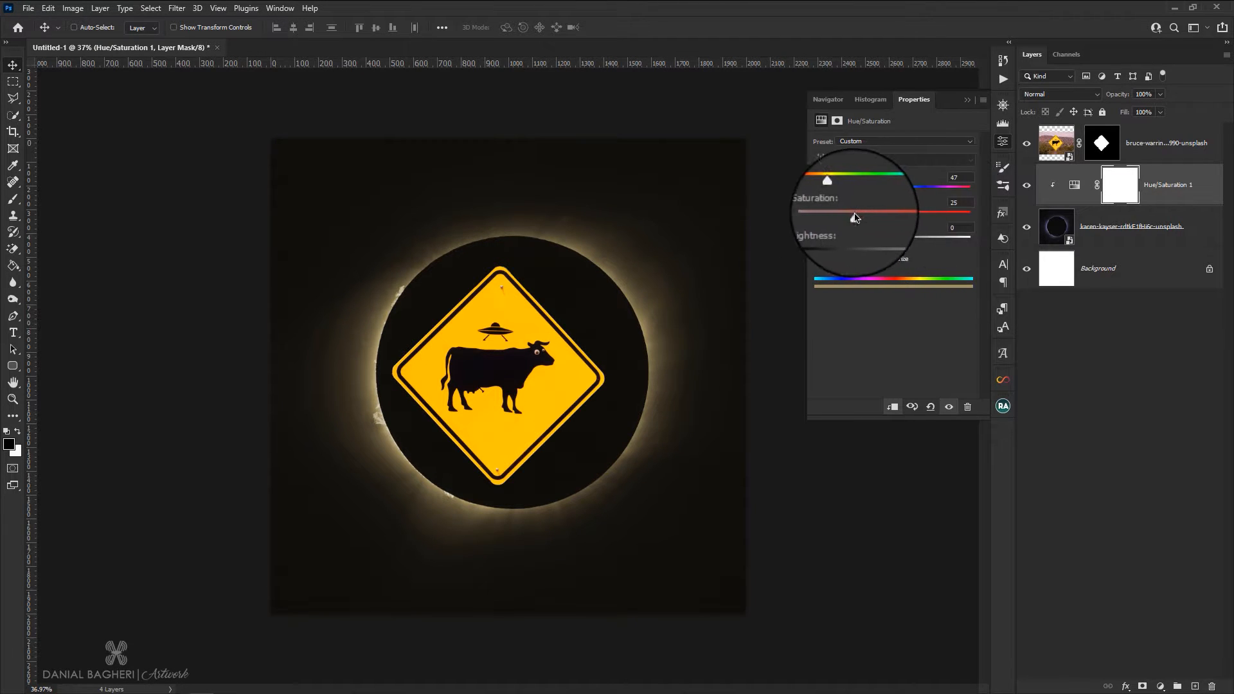
drag(854, 217, 977, 217)
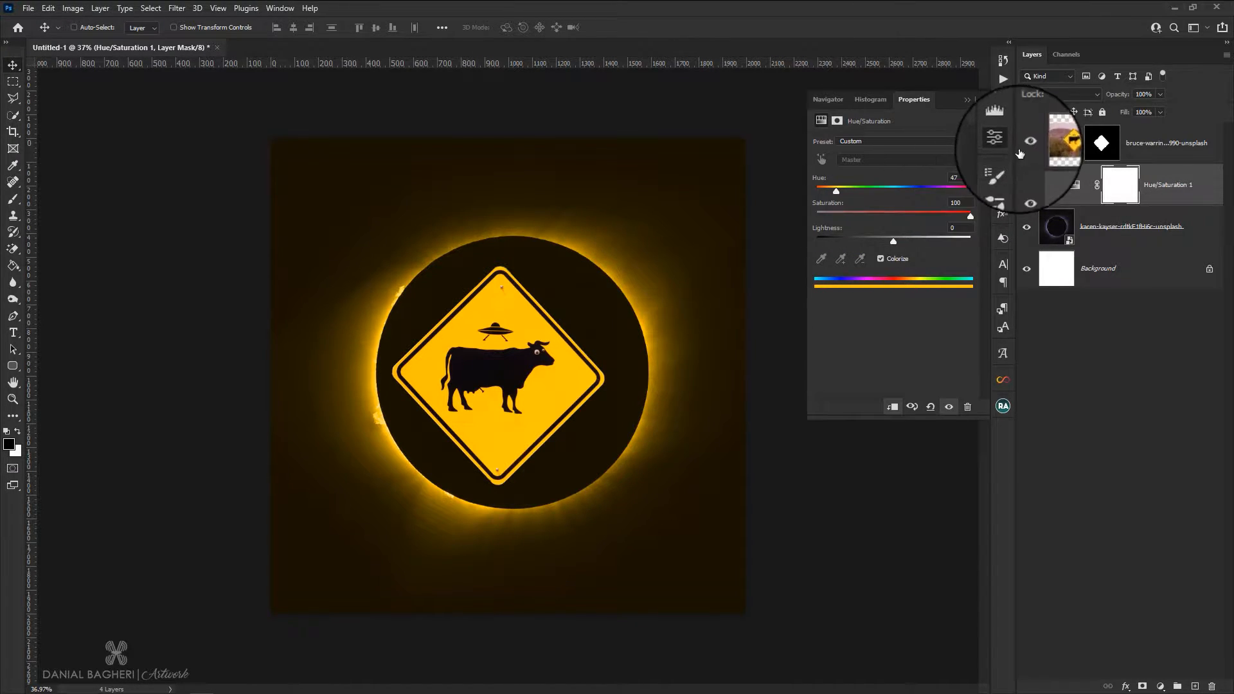
click(1002, 139)
Move the sign slightly up and to the right so that it sits horizontally centred inside the eclipse circle
click(1054, 148)
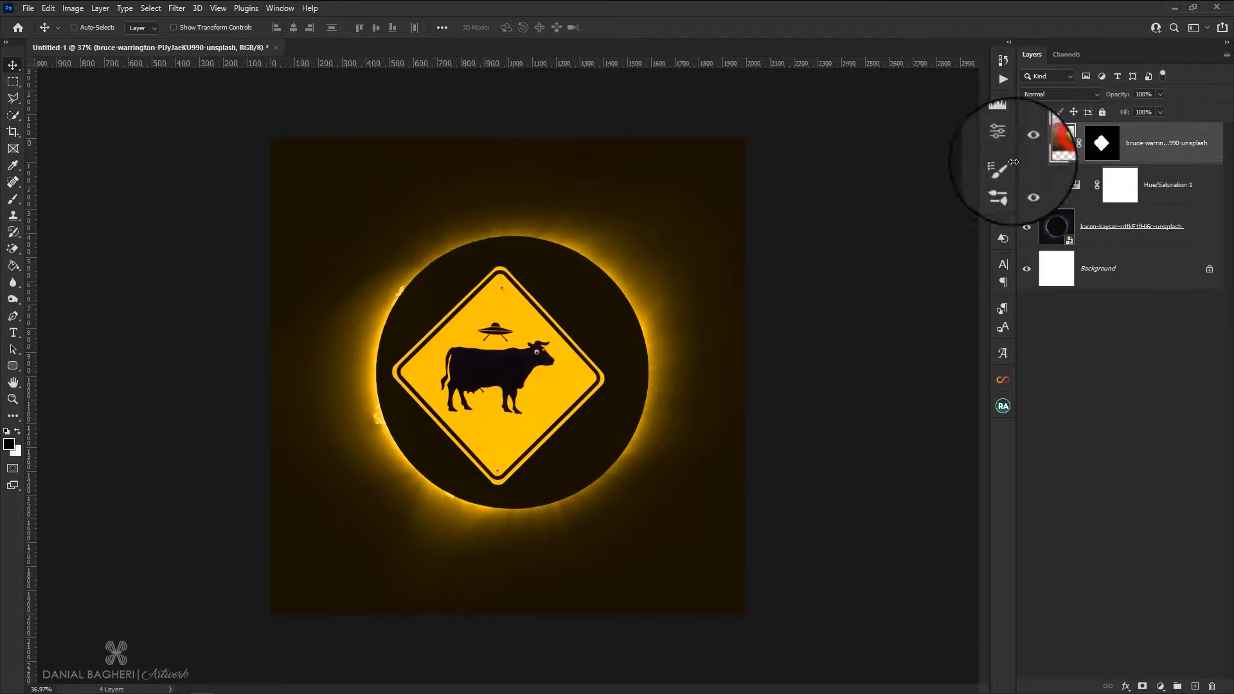
scroll(527, 340, up, 2)
drag(532, 322, 558, 303)
scroll(552, 305, down, 5)
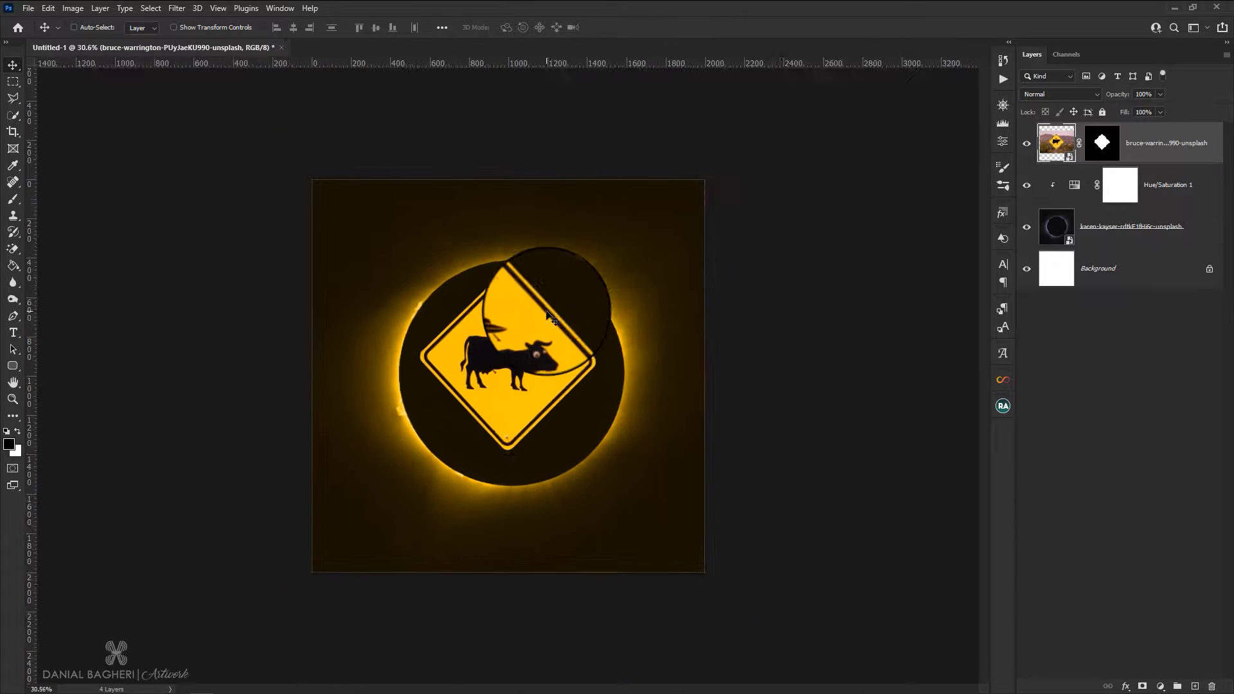
scroll(529, 303, up, 1)
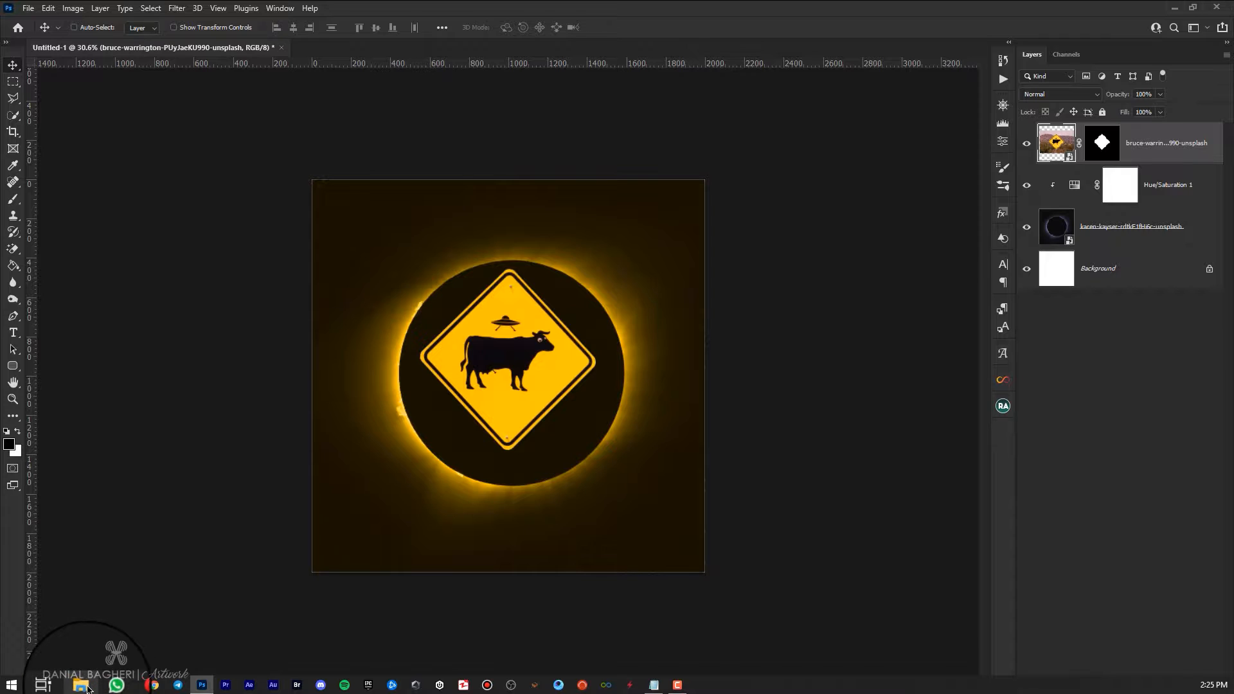
Place the Dots image from the dont stop folder and scale it to 41.82%
click(86, 686)
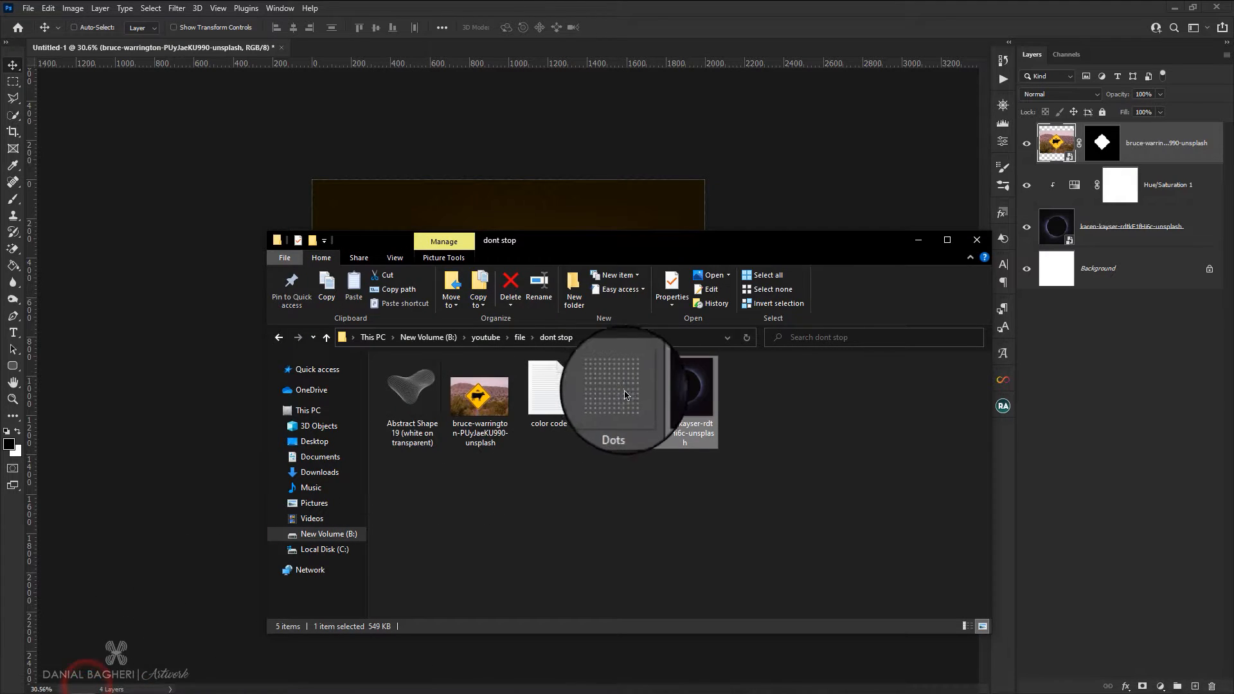
drag(609, 390, 488, 207)
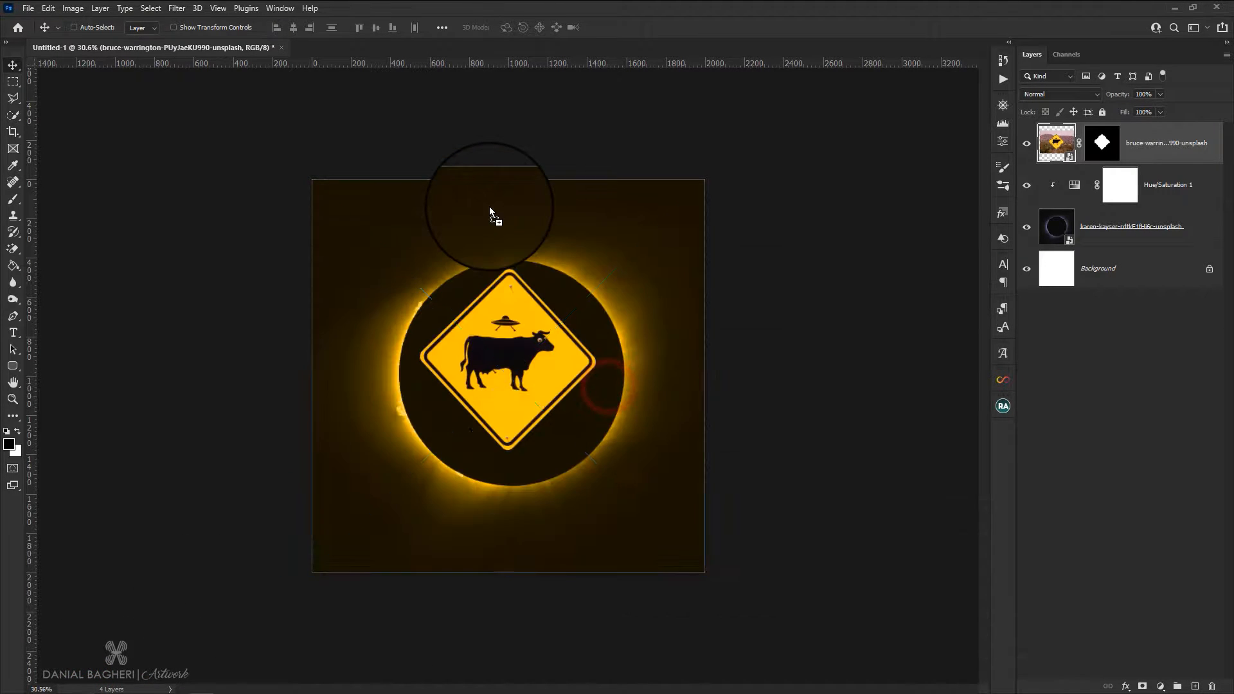
scroll(520, 323, up, 5)
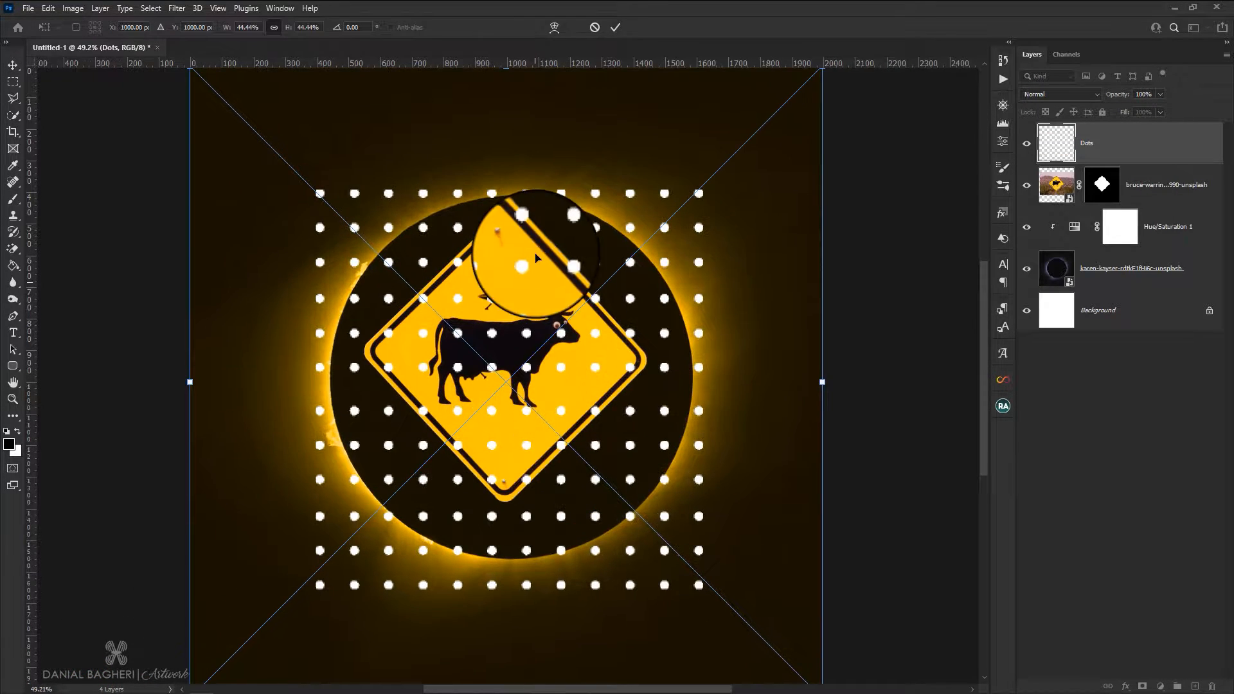
drag(508, 114, 508, 145)
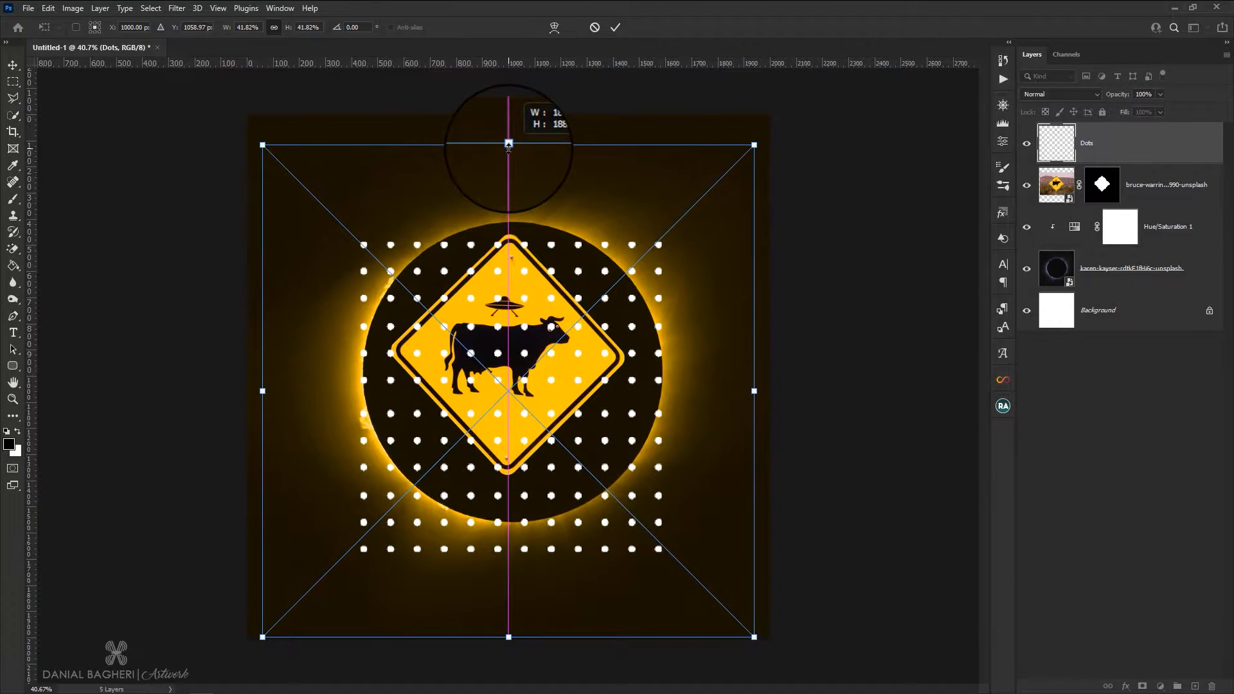
Raise the dot grid to Y 884.52 px and stack the Dots layer directly below the sign layer
drag(542, 273, 542, 232)
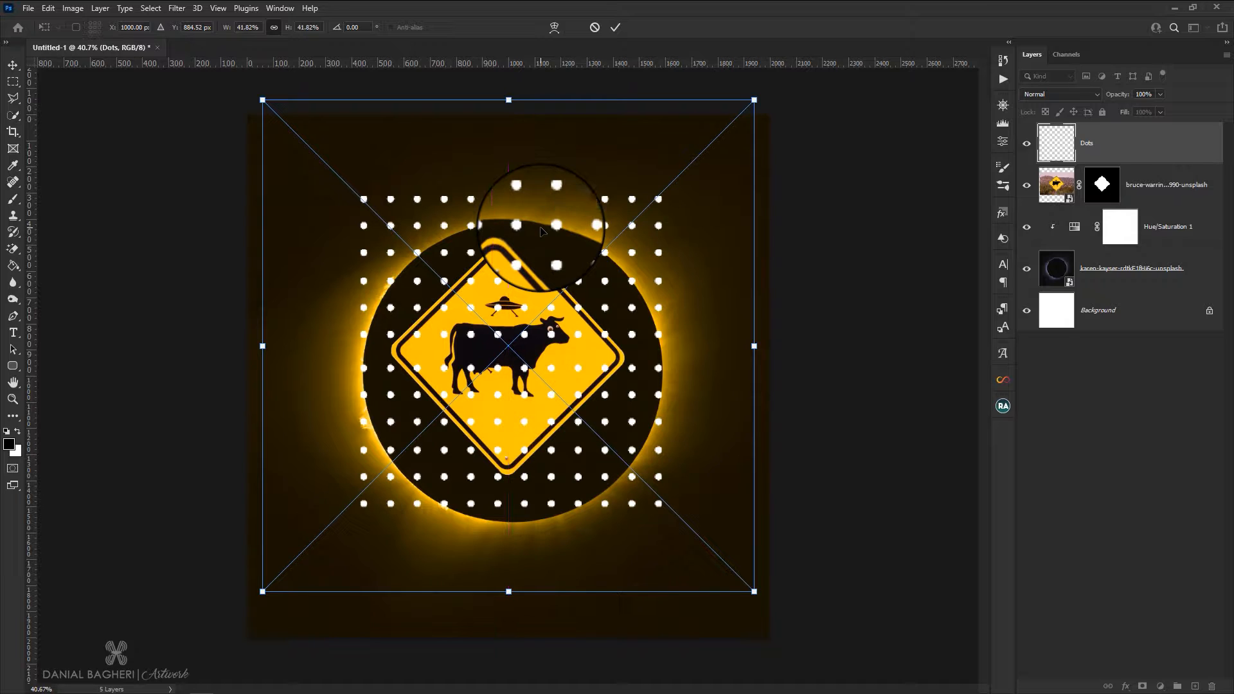
click(613, 32)
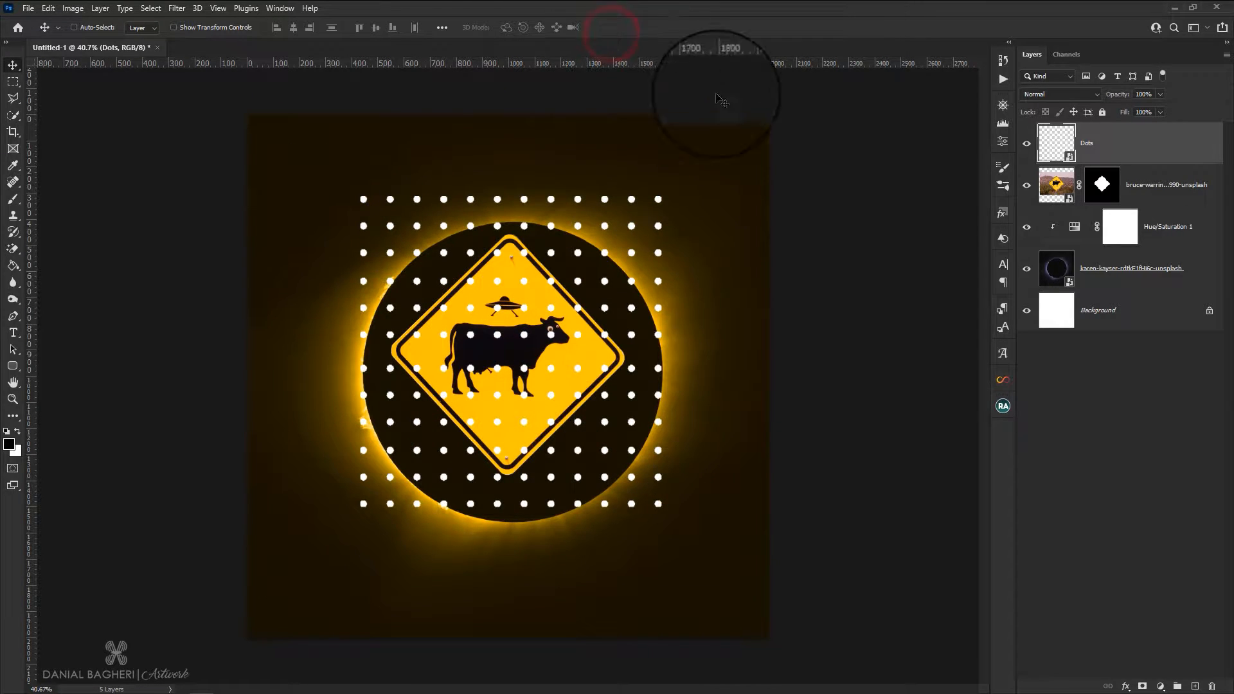
drag(1084, 147, 1080, 193)
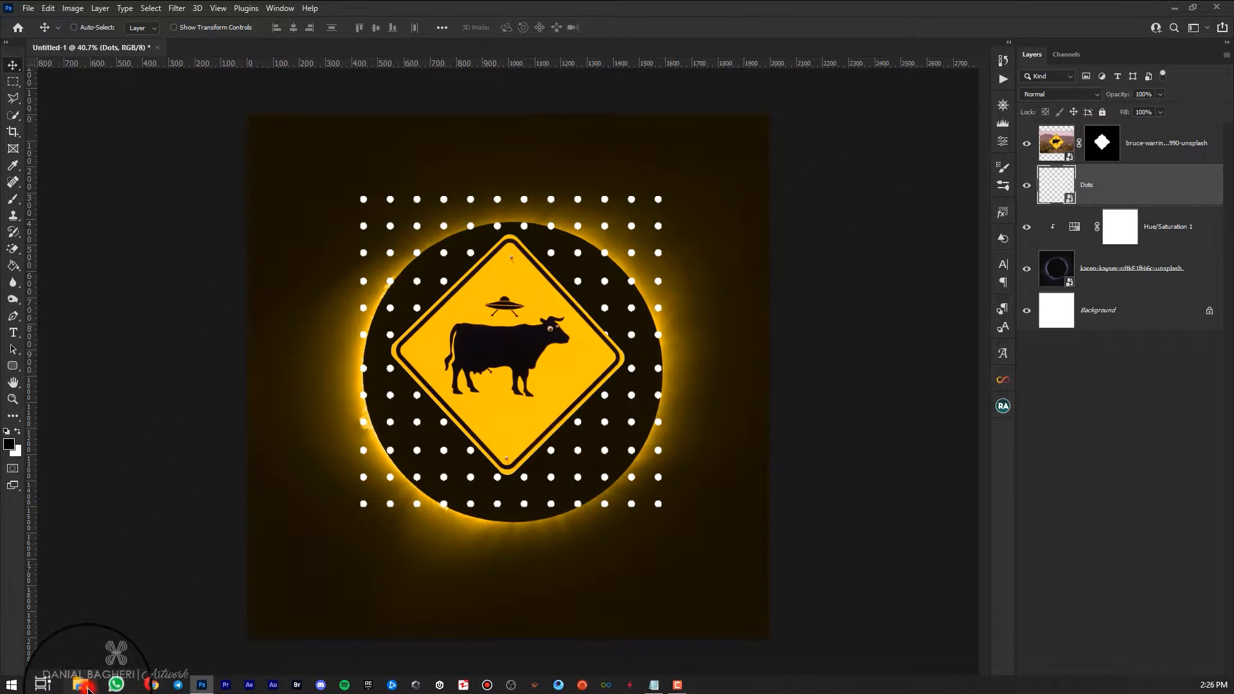
Place the Abstract Shape 19 image above the dots at 25.90% scale and set its blend mode to Overlay
click(89, 689)
drag(402, 393, 206, 427)
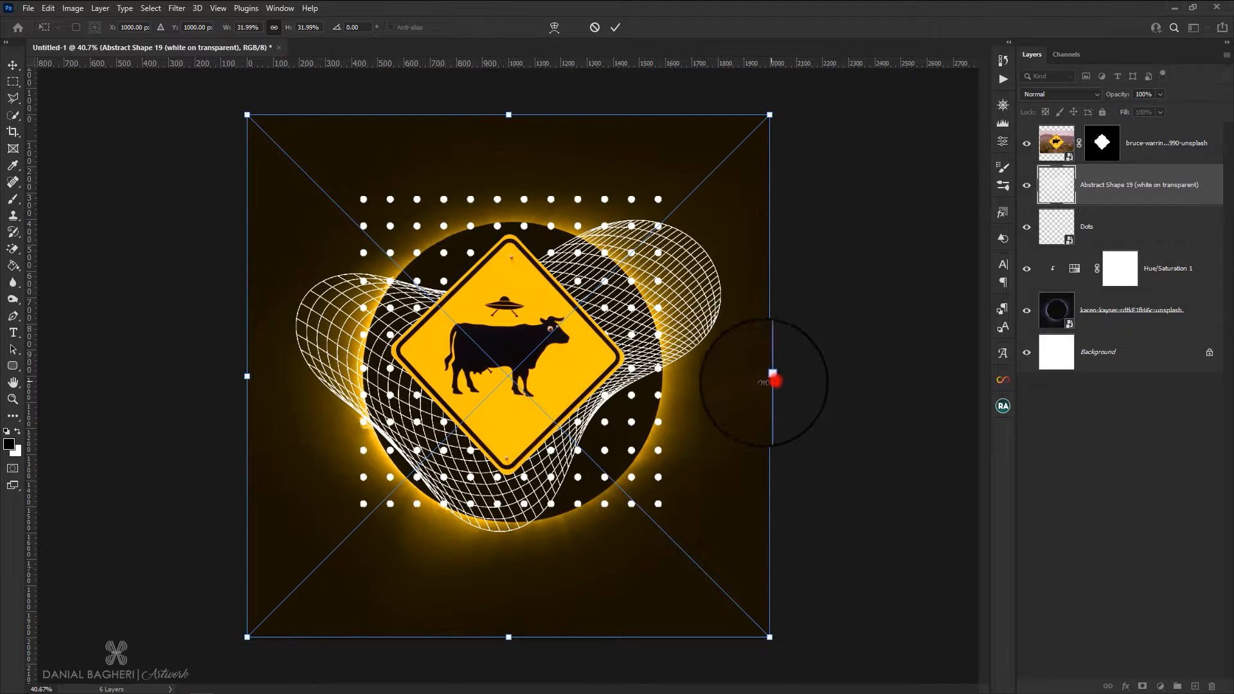
drag(773, 380, 658, 388)
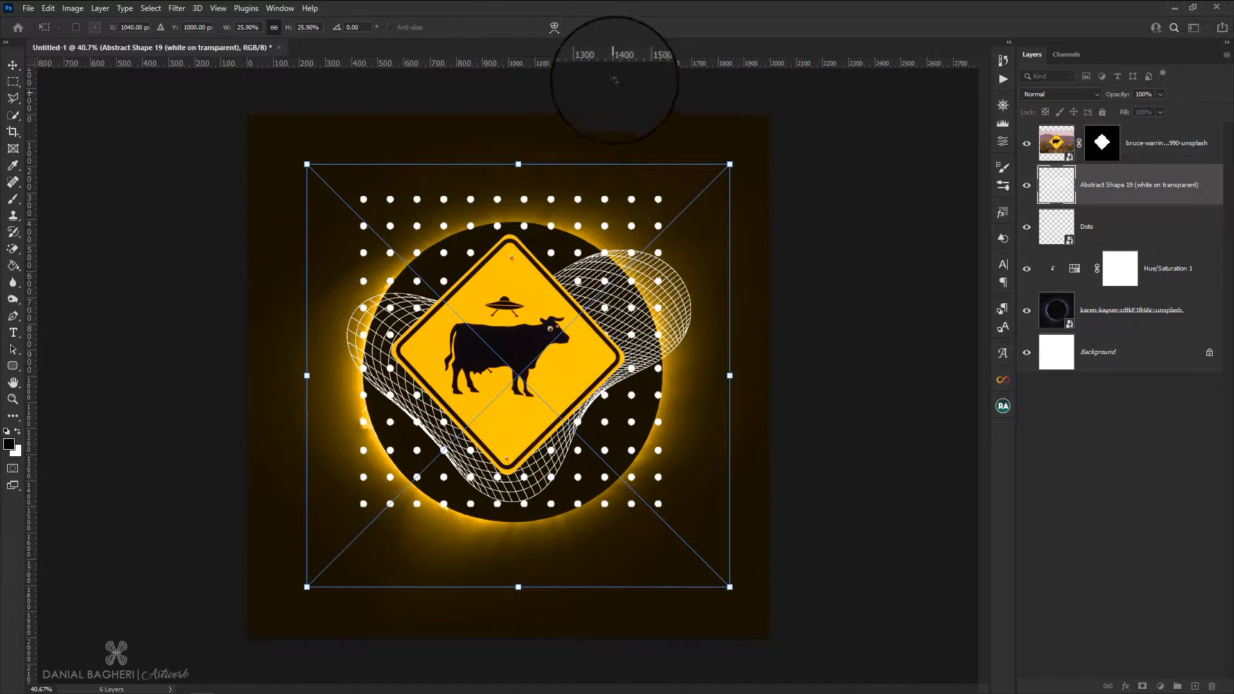
click(616, 29)
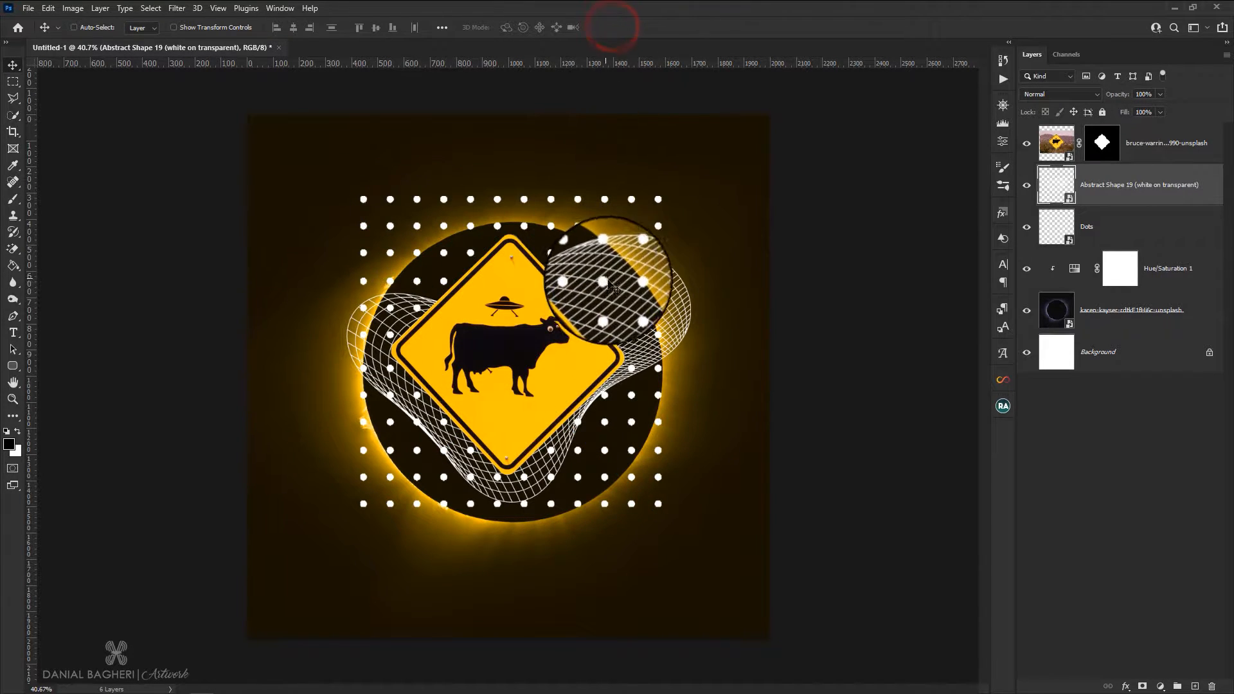
click(1039, 96)
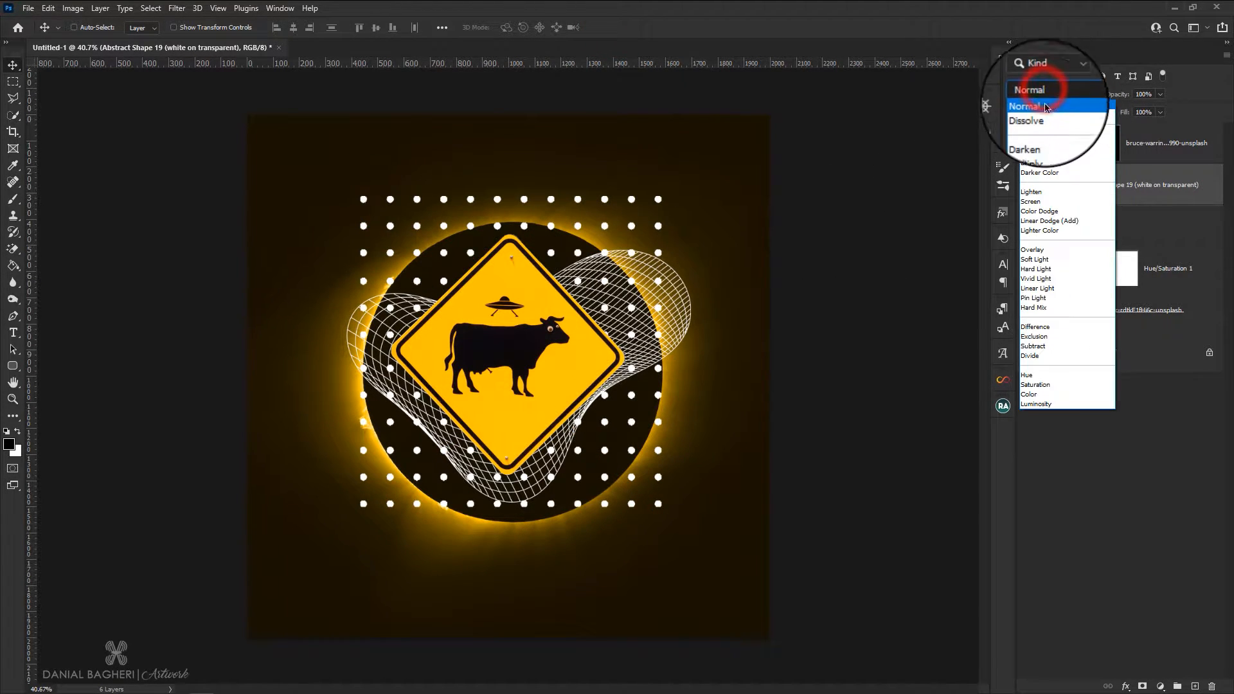
click(1041, 251)
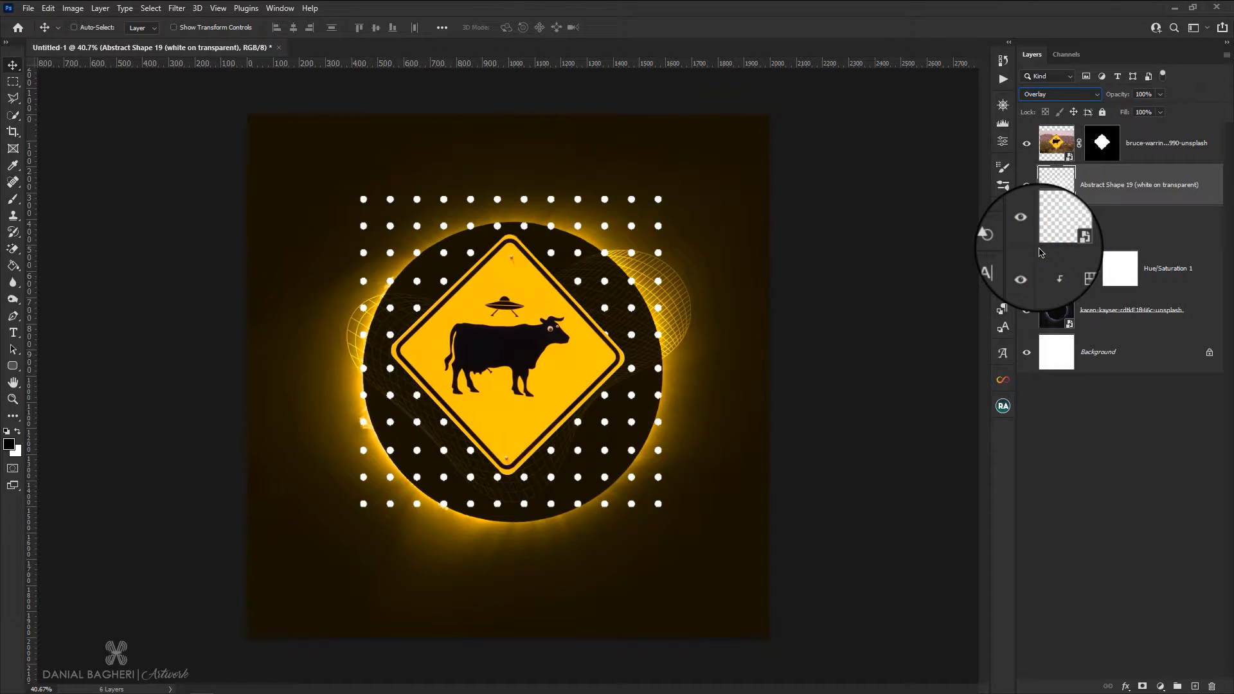
Add an empty layer directly above Hue/Saturation 1 and copy the code fec500 from the color code text file
click(1183, 268)
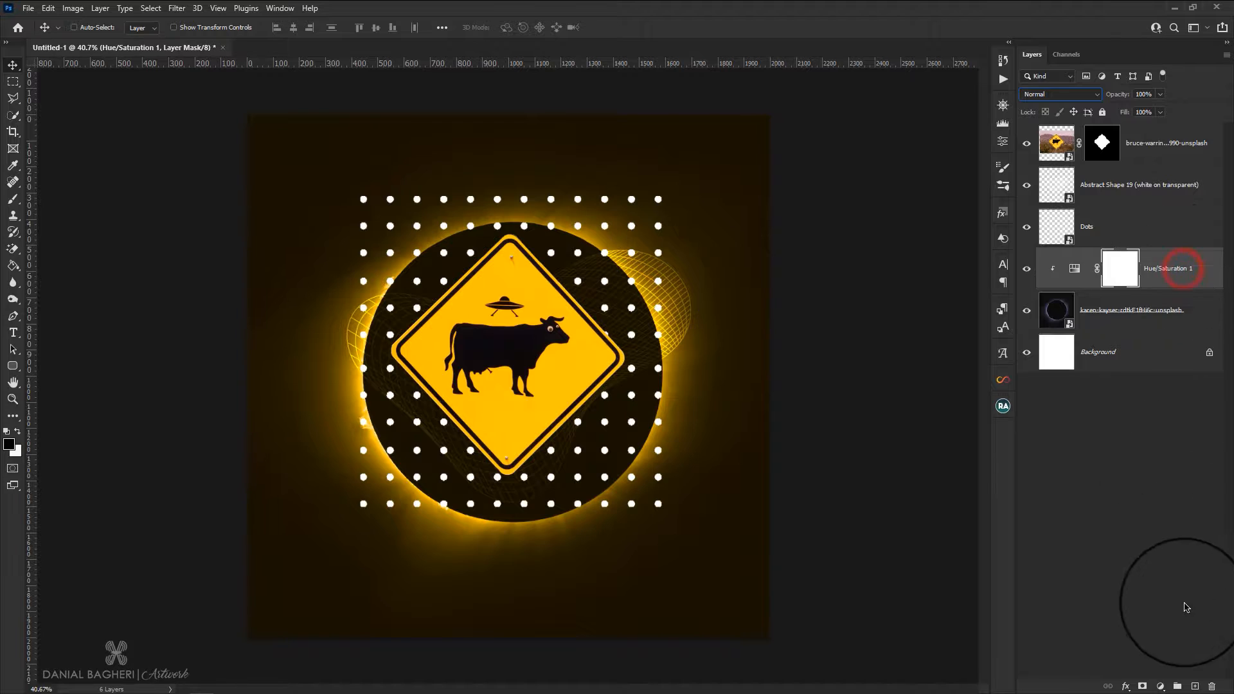
click(1193, 685)
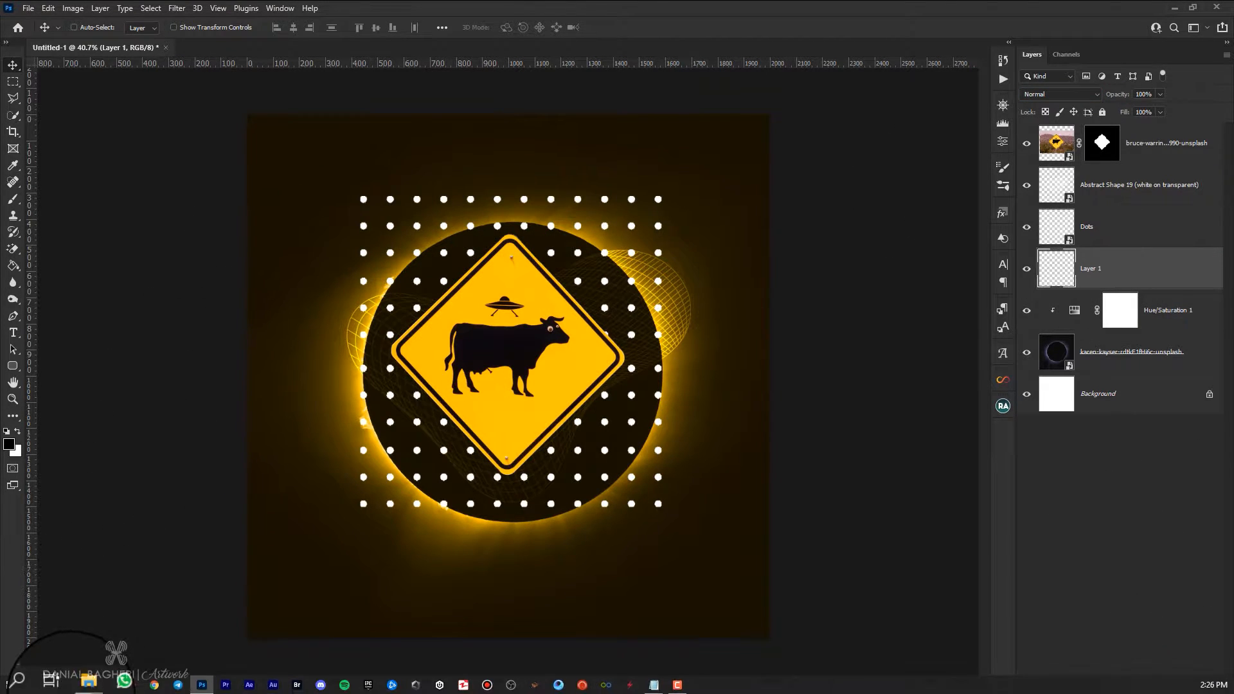
click(83, 685)
double_click(533, 409)
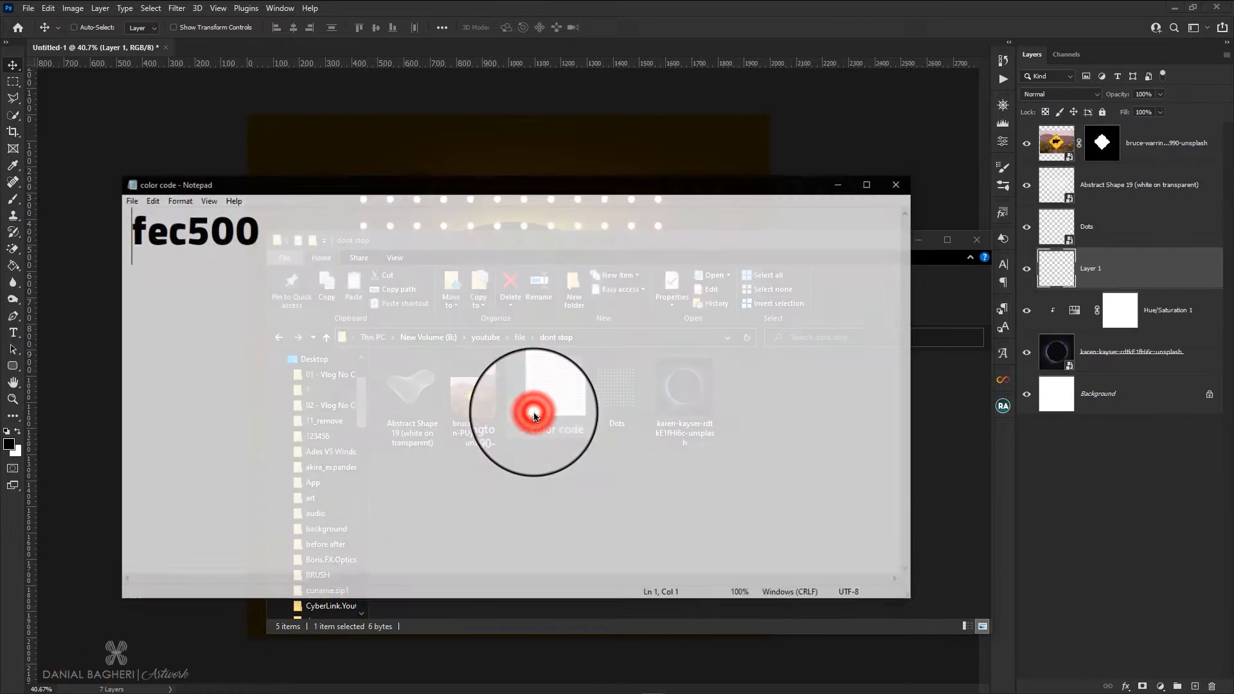
drag(270, 237, 126, 235)
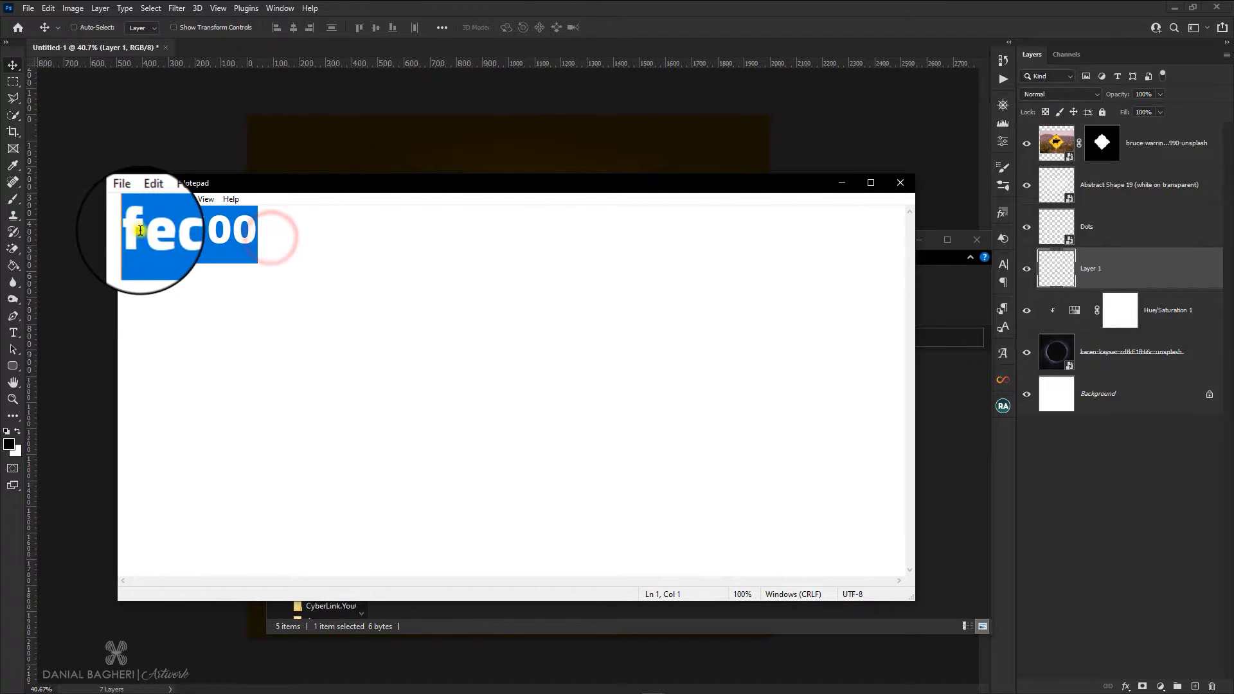
right_click(141, 215)
click(181, 278)
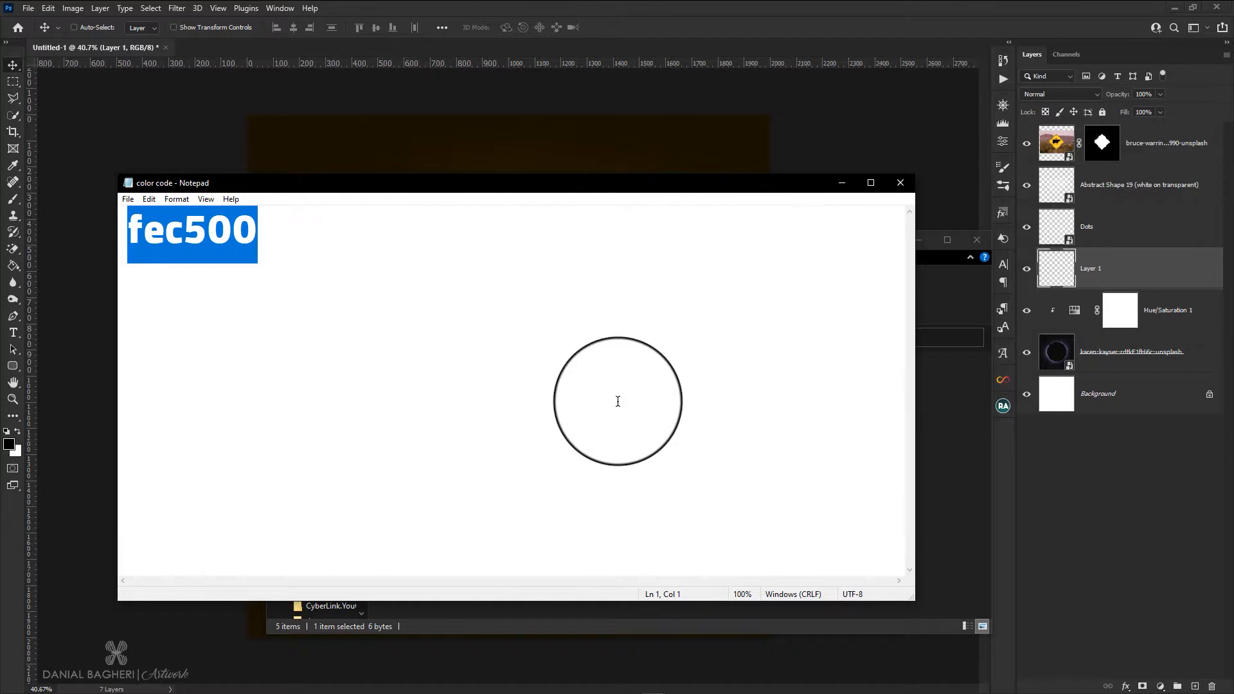
click(844, 186)
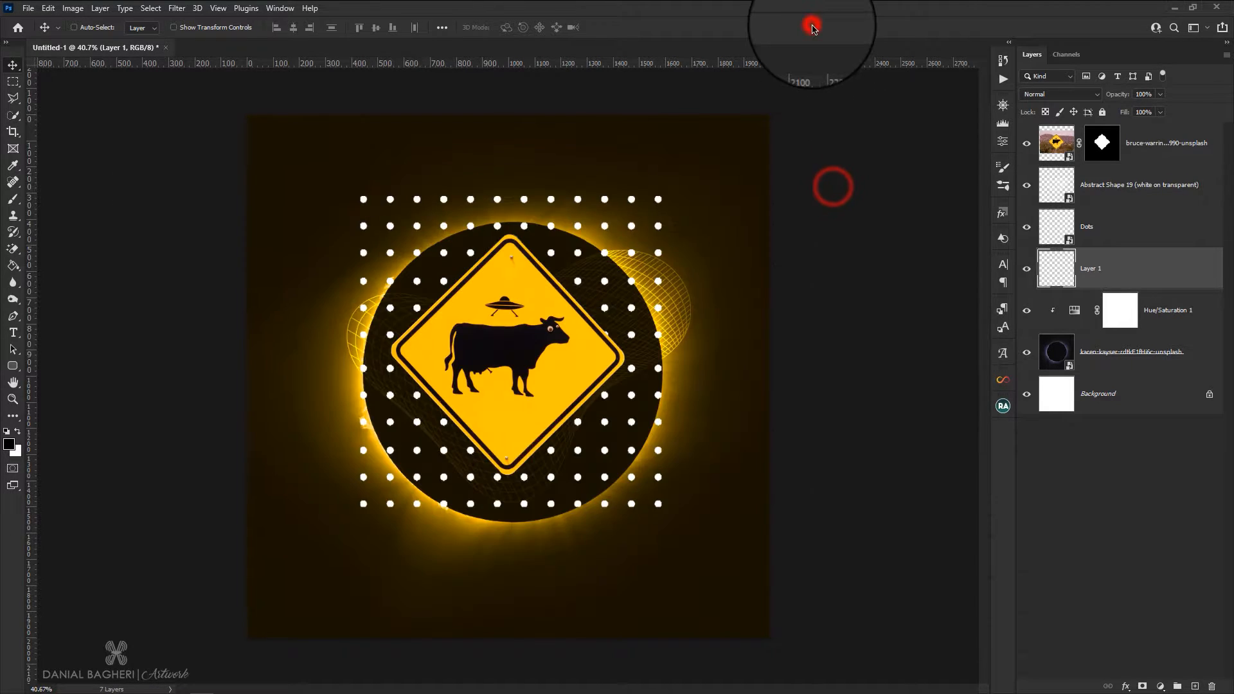
Set the foreground colour to the copied hex code fec500
click(9, 445)
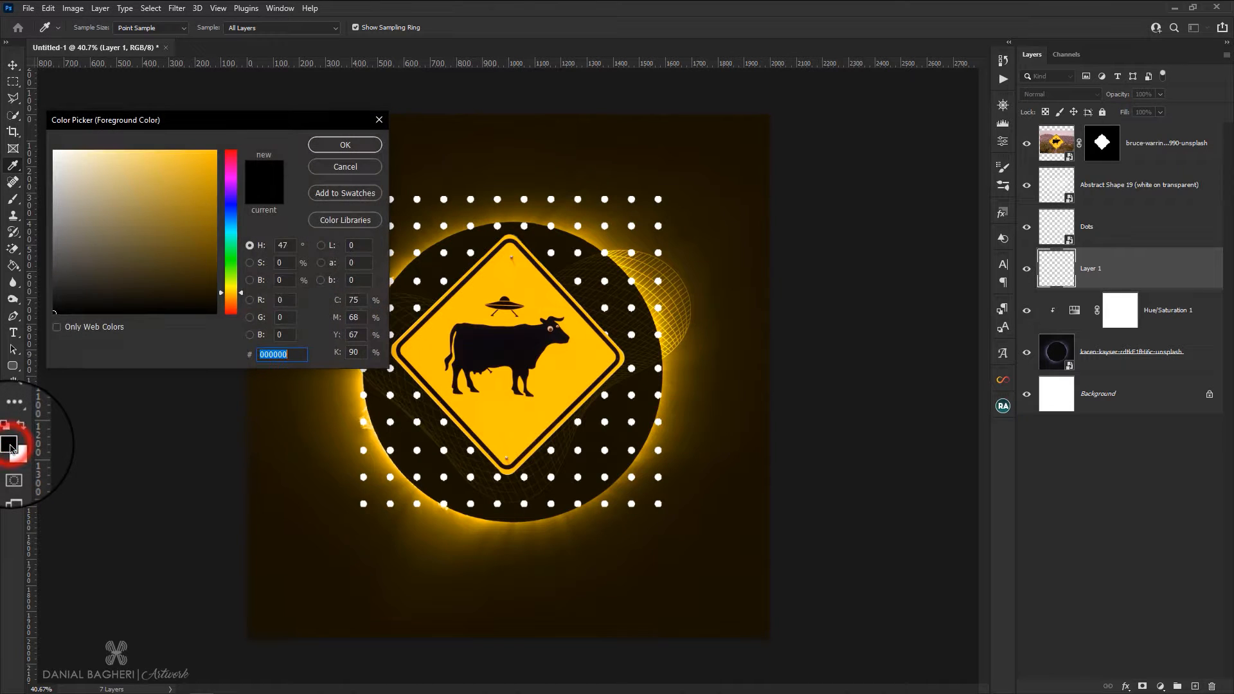
right_click(273, 356)
click(307, 409)
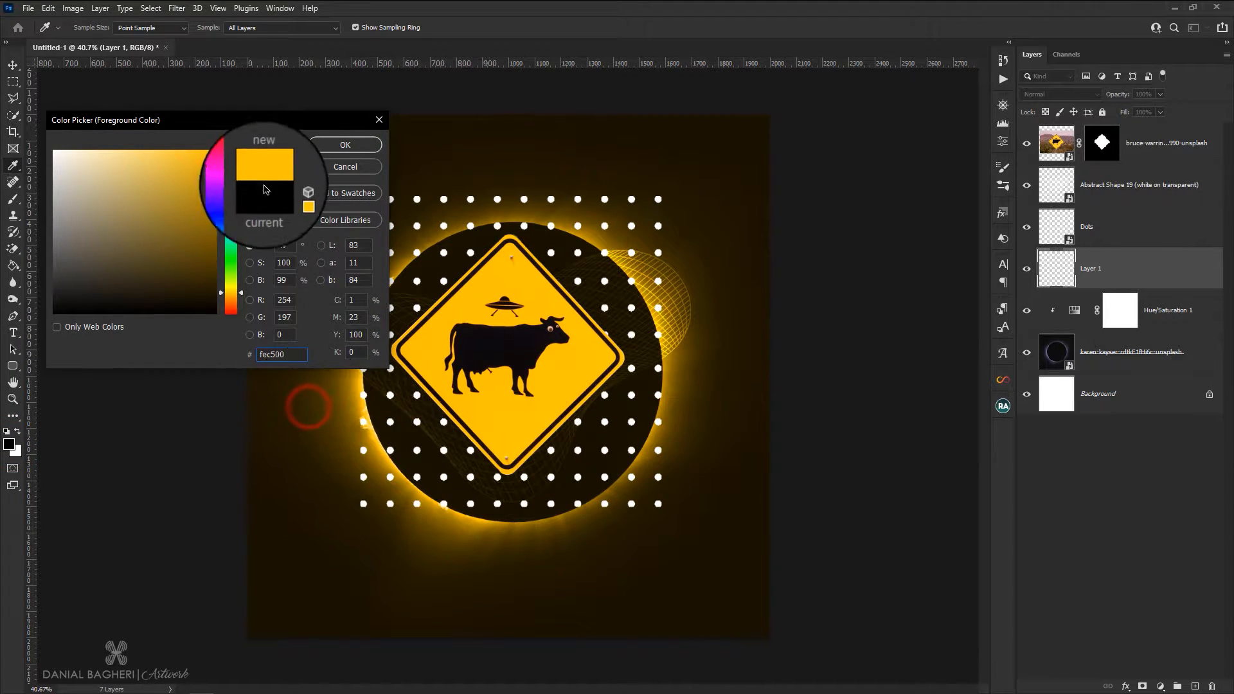
click(346, 143)
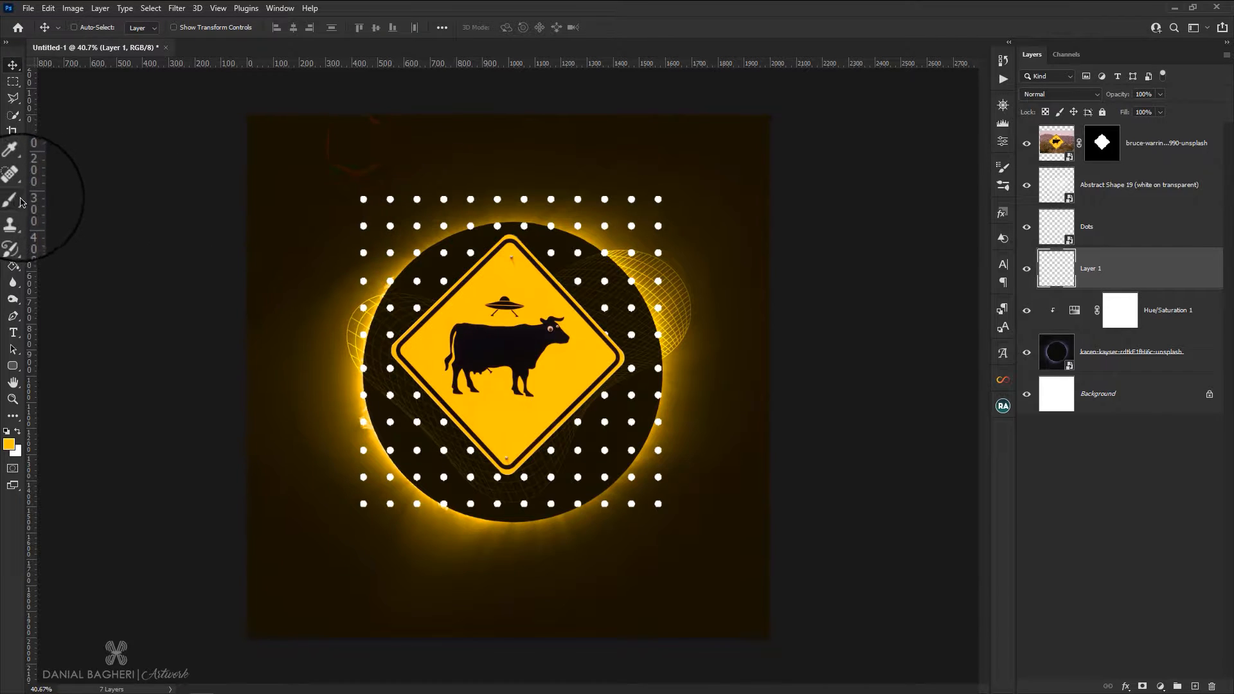
Stamp a yellow torn-paper strip across the poster's middle behind the sign, using a Torn Paper Brushes preset at about 2866 px
click(80, 28)
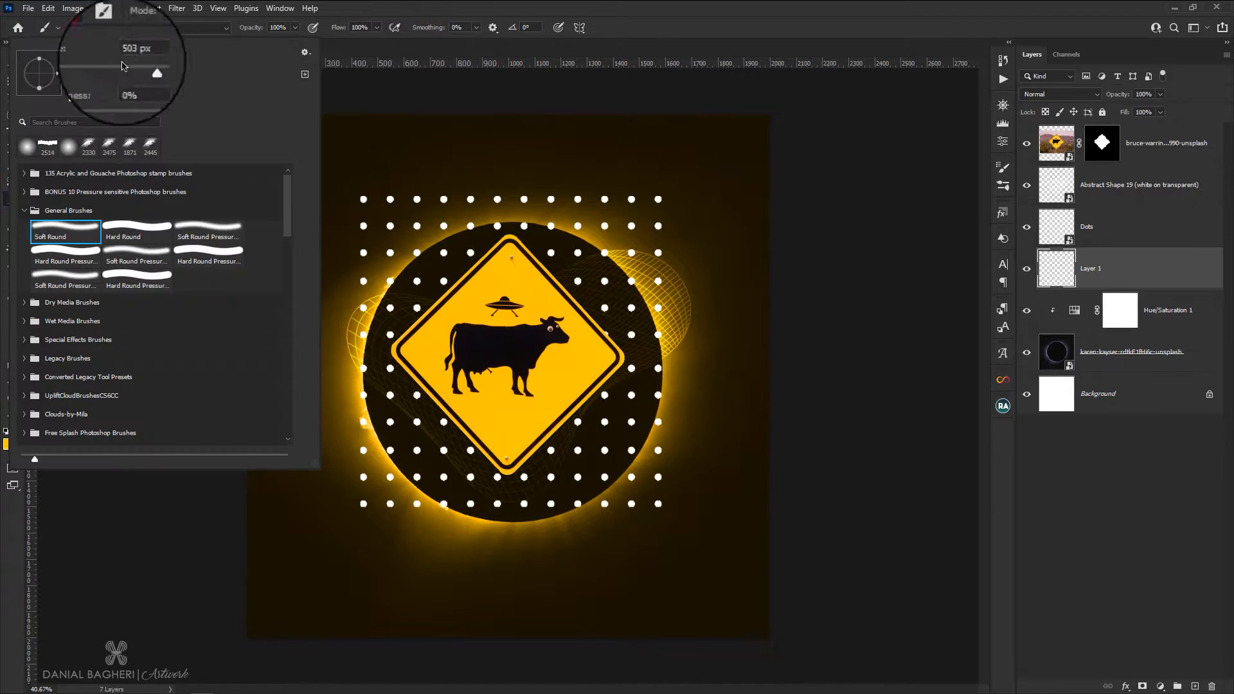
drag(288, 185, 287, 261)
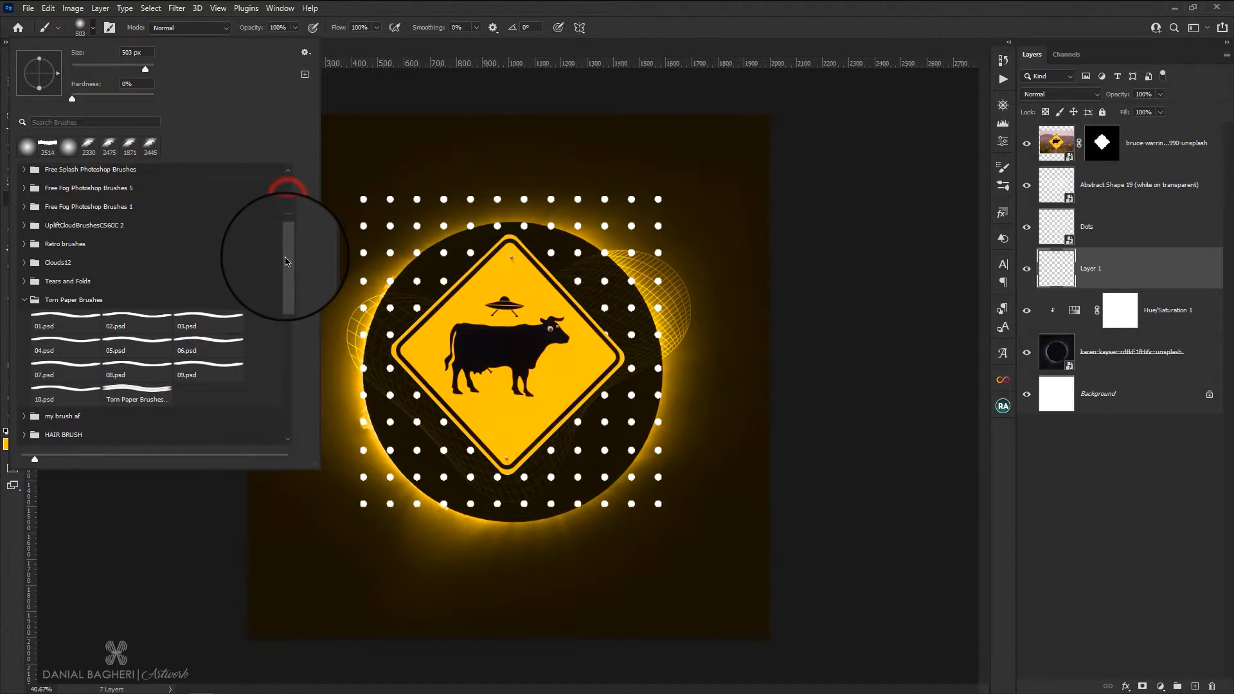
click(141, 367)
click(620, 3)
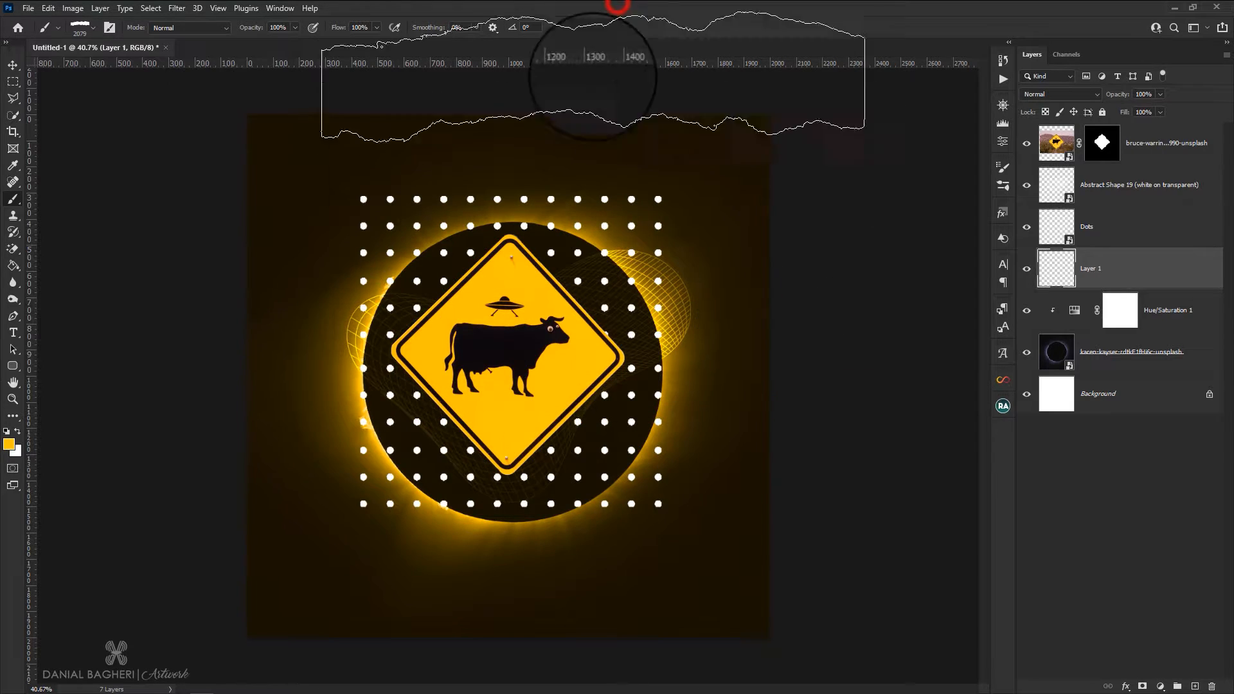
drag(486, 302, 614, 337)
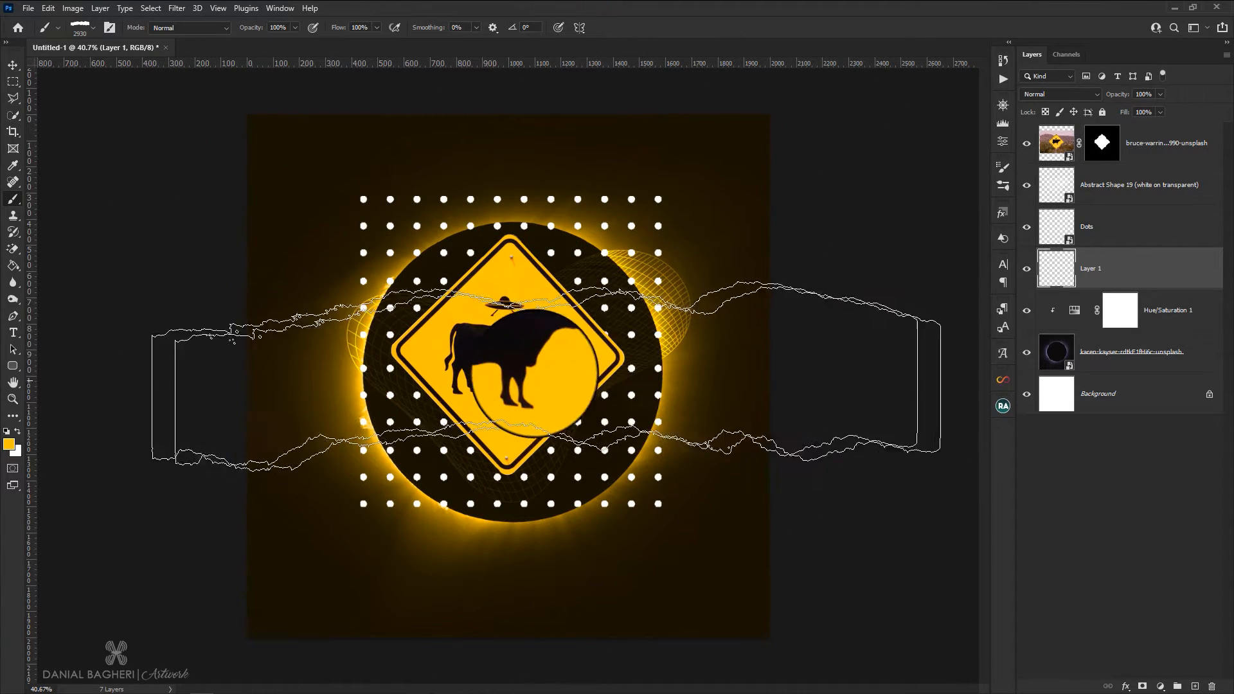
drag(509, 371, 533, 365)
click(534, 365)
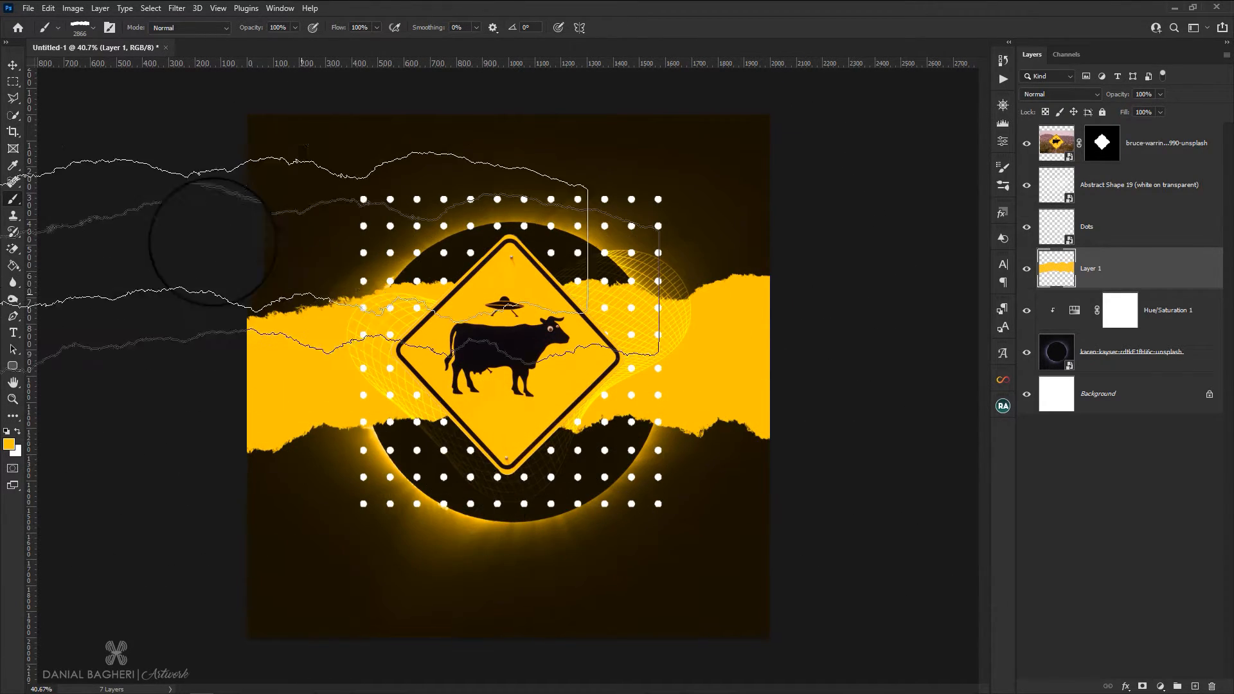
Rotate the torn-paper strip 1.87° and scale it to about 104.26% so it spans the full canvas width
click(12, 65)
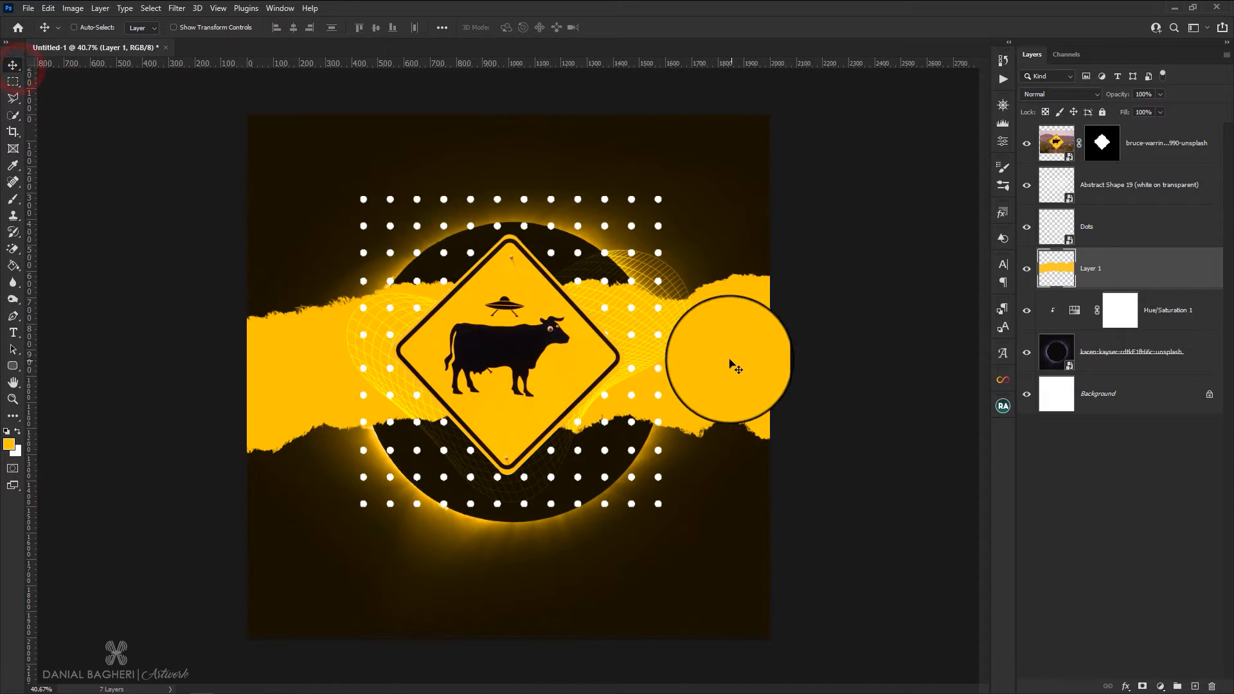
key(ctrl+t)
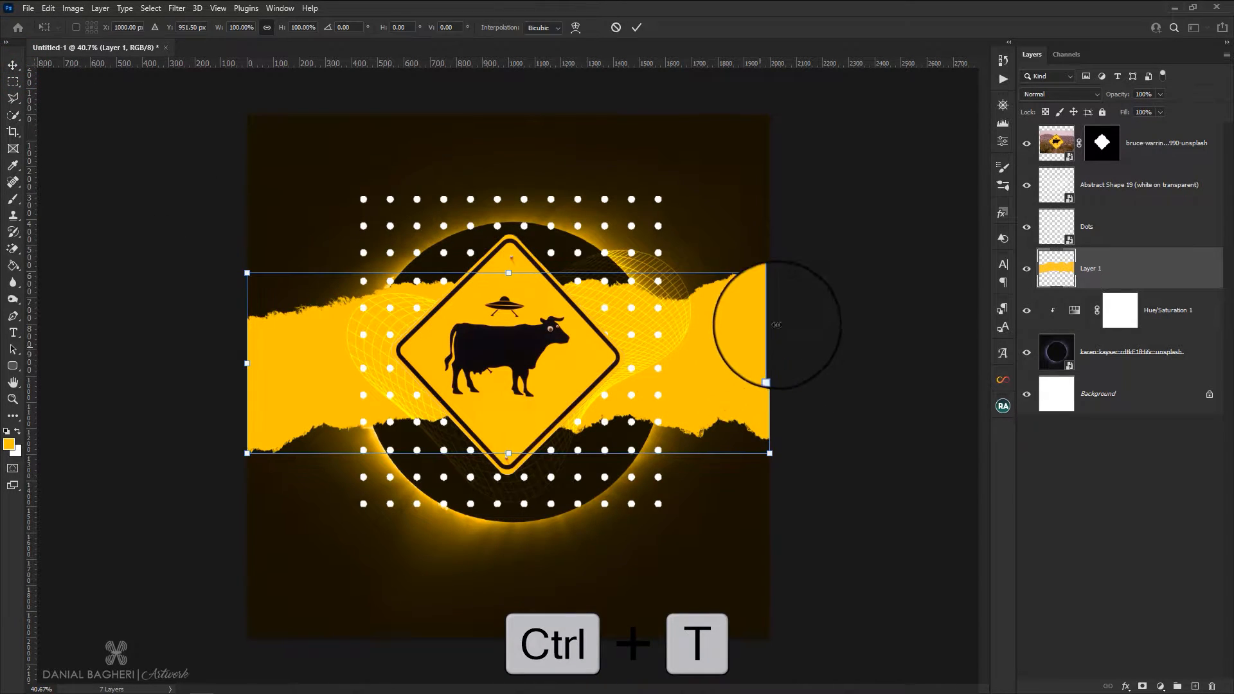
drag(793, 302, 795, 311)
drag(770, 370, 780, 370)
drag(247, 355, 239, 355)
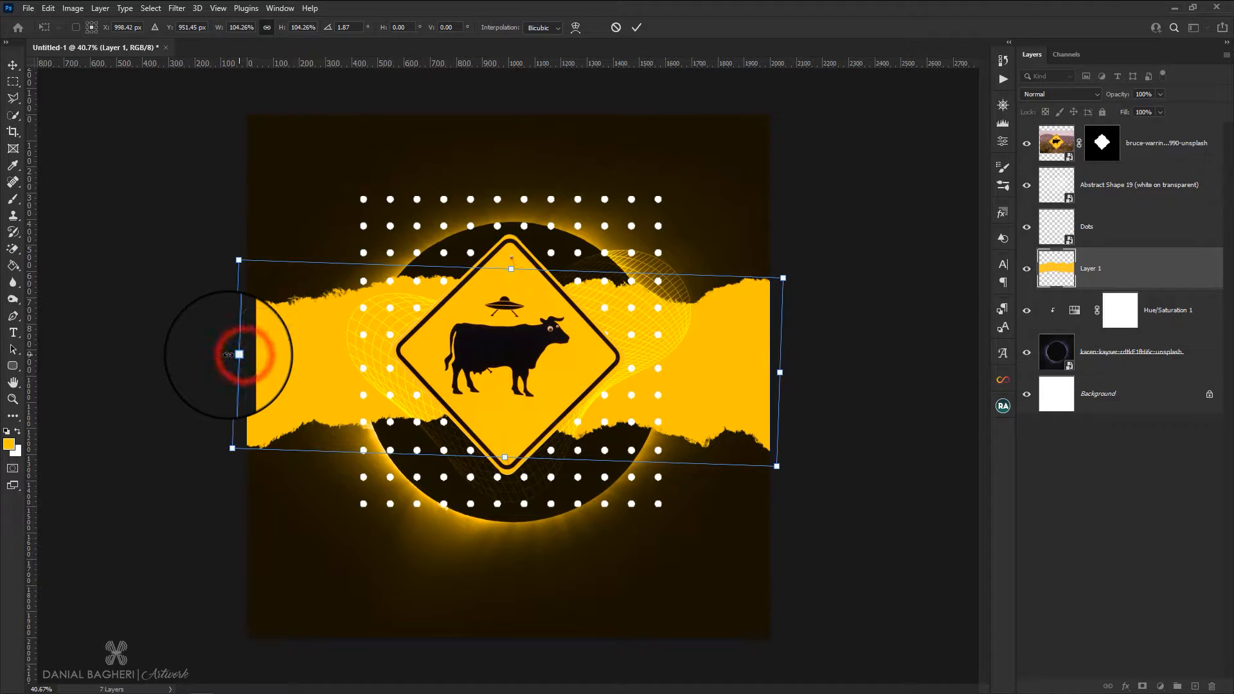
key(Return)
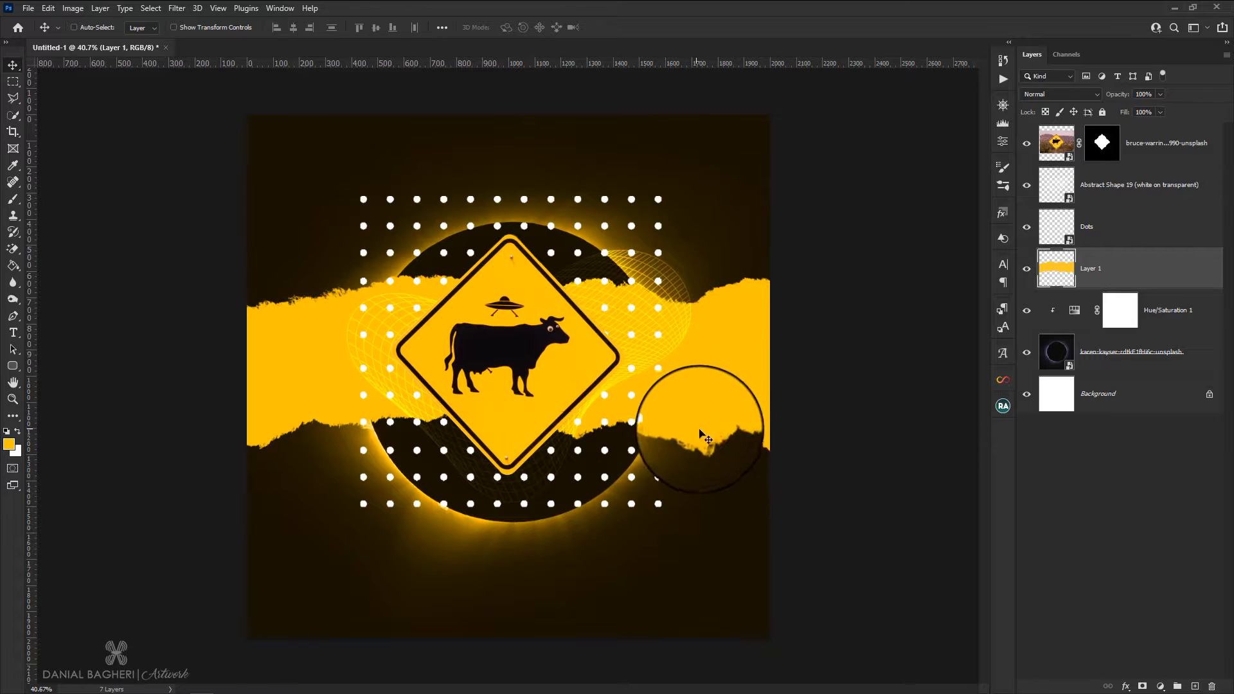
Add a black drop shadow to the torn-paper strip with 15 px distance and 24 px size
click(1131, 689)
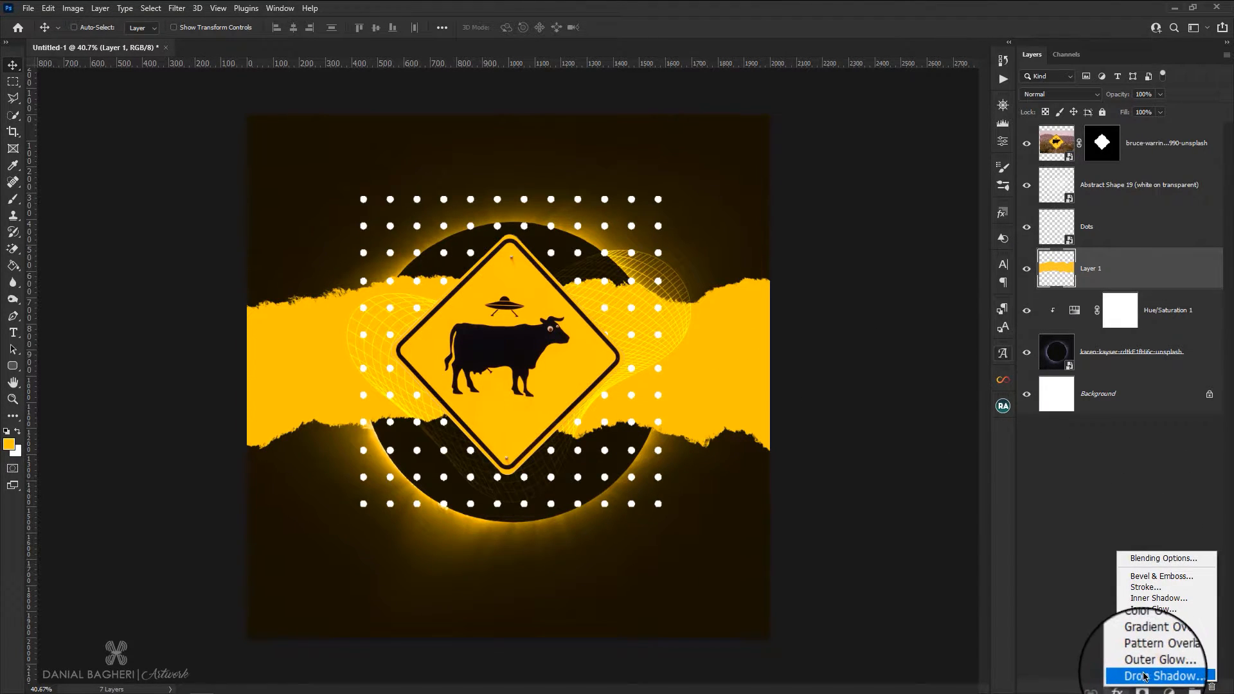
click(1144, 676)
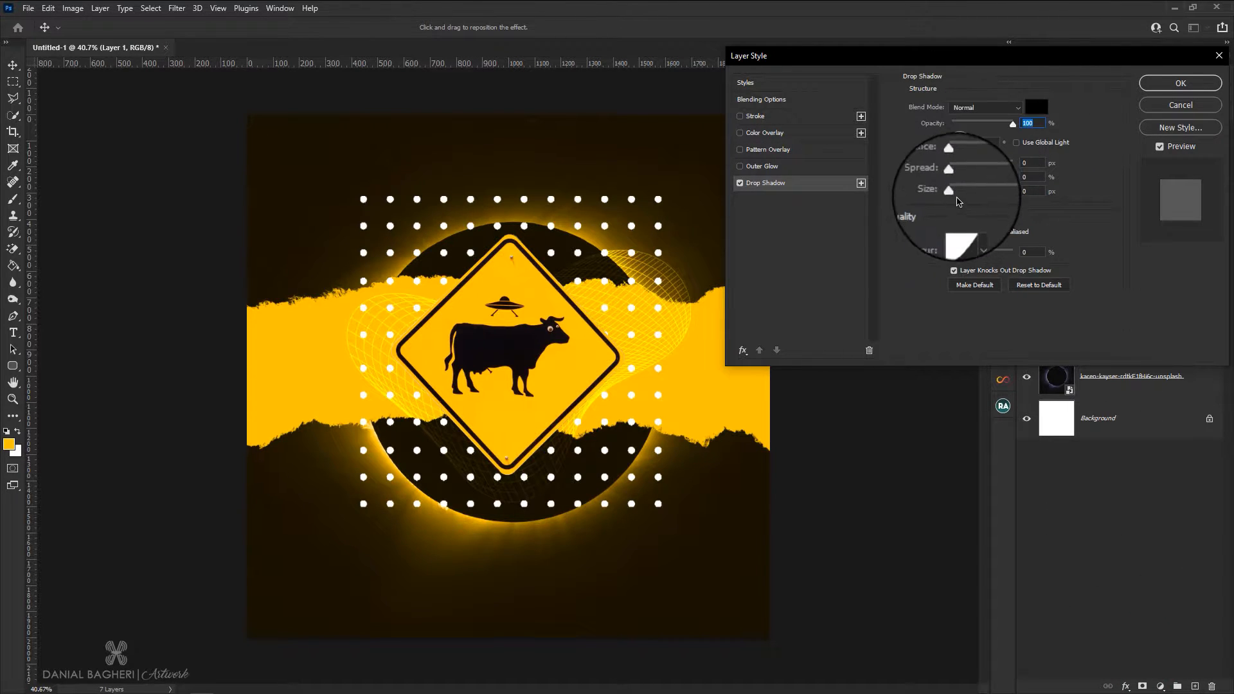
drag(962, 197, 968, 167)
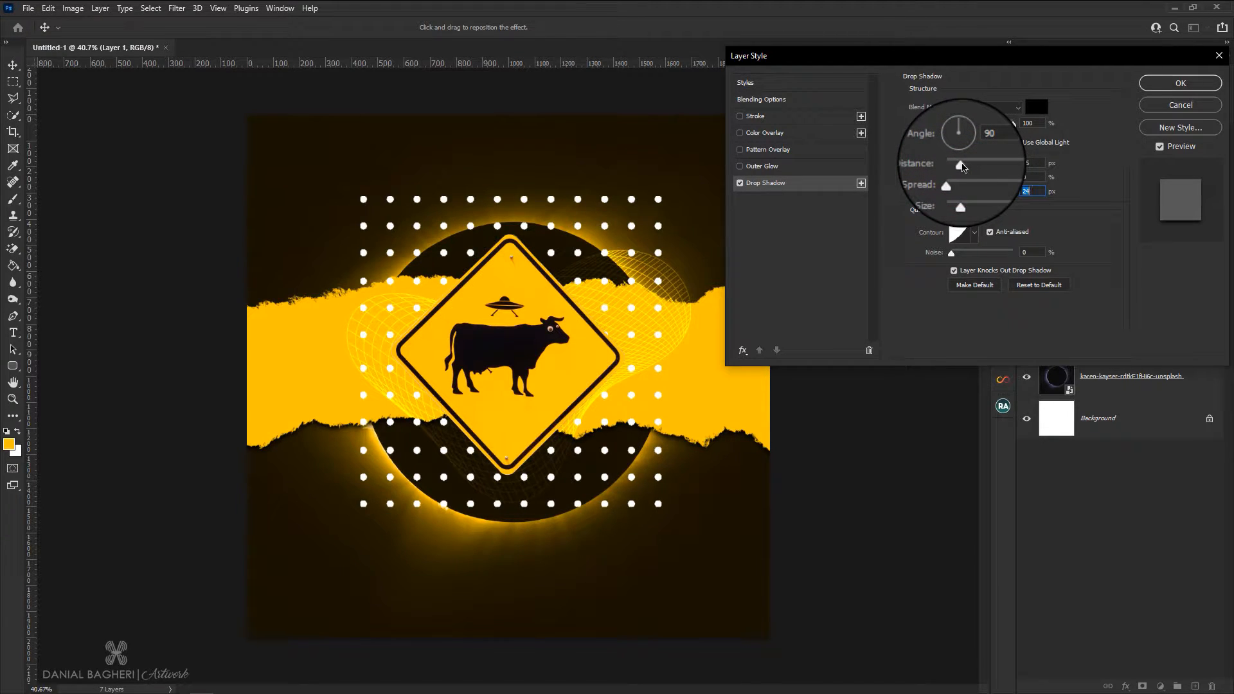
drag(962, 168, 963, 167)
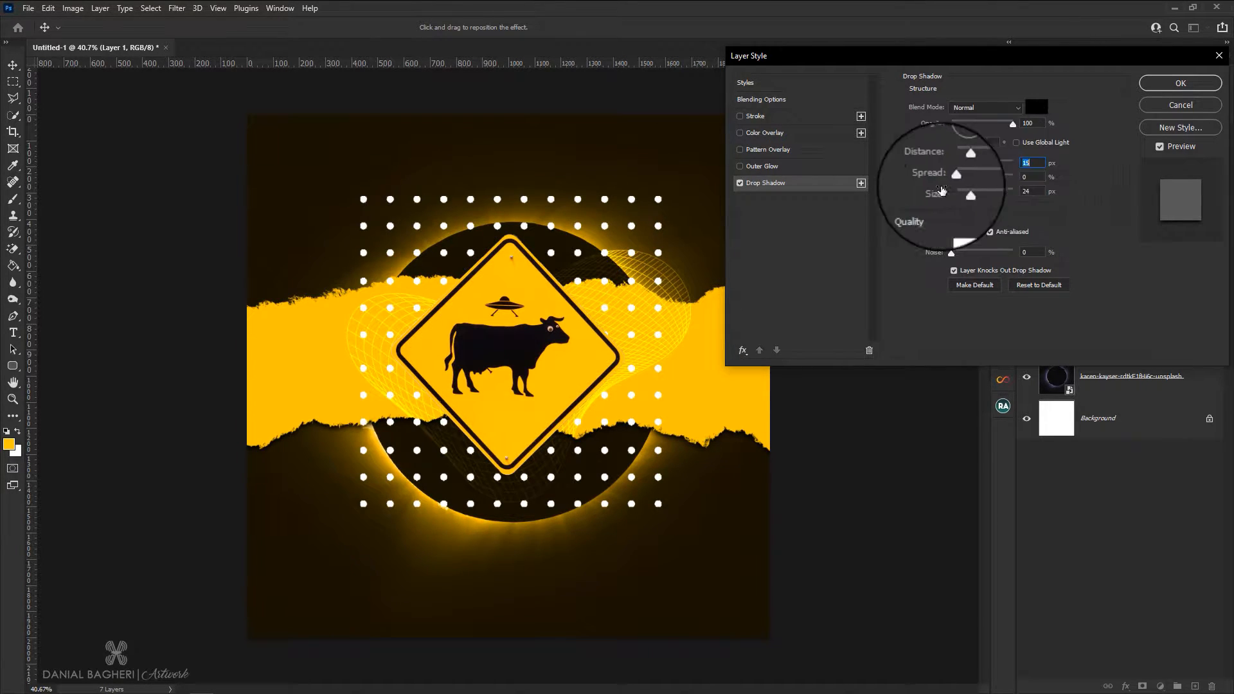
click(1150, 82)
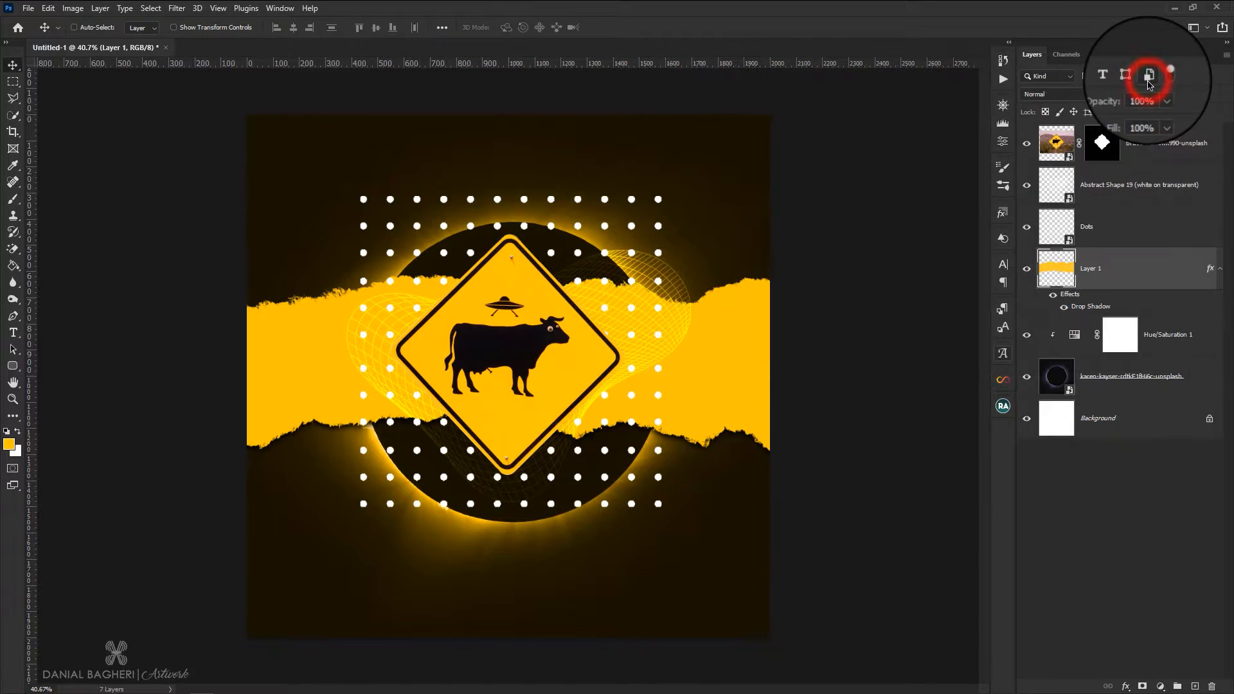
Add a drop shadow to the cow sign layer with 43% opacity, 35 px distance and 24 px size
click(1057, 148)
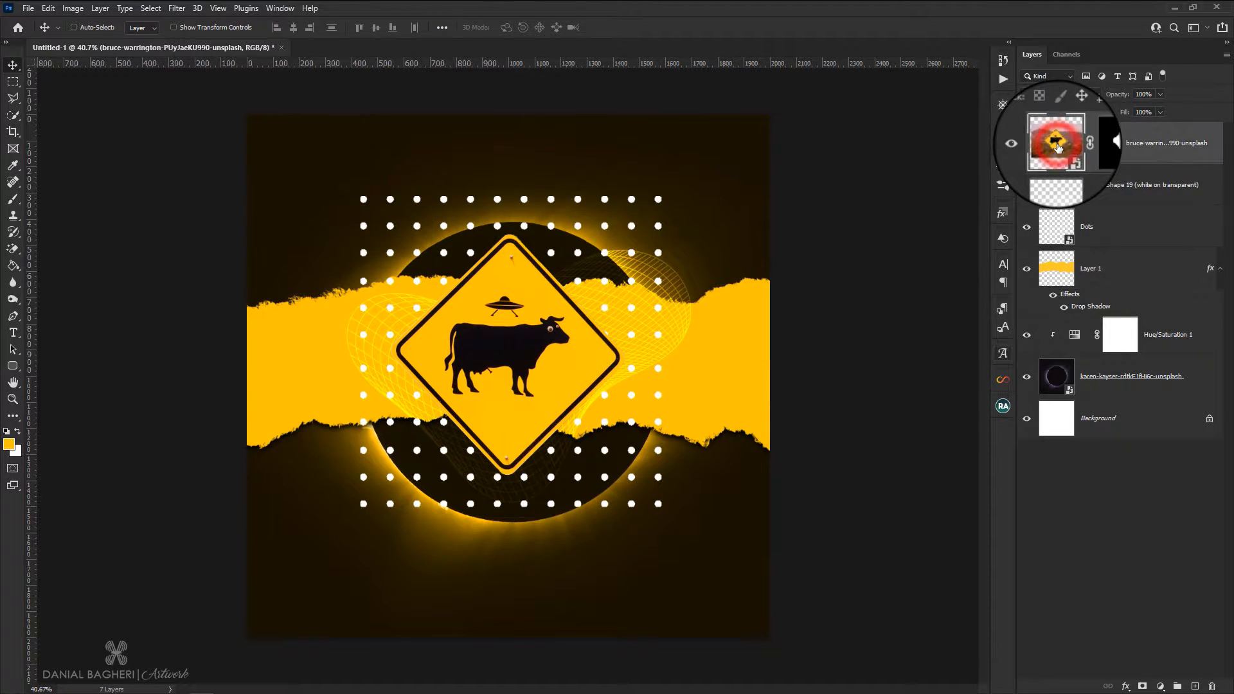
click(1123, 686)
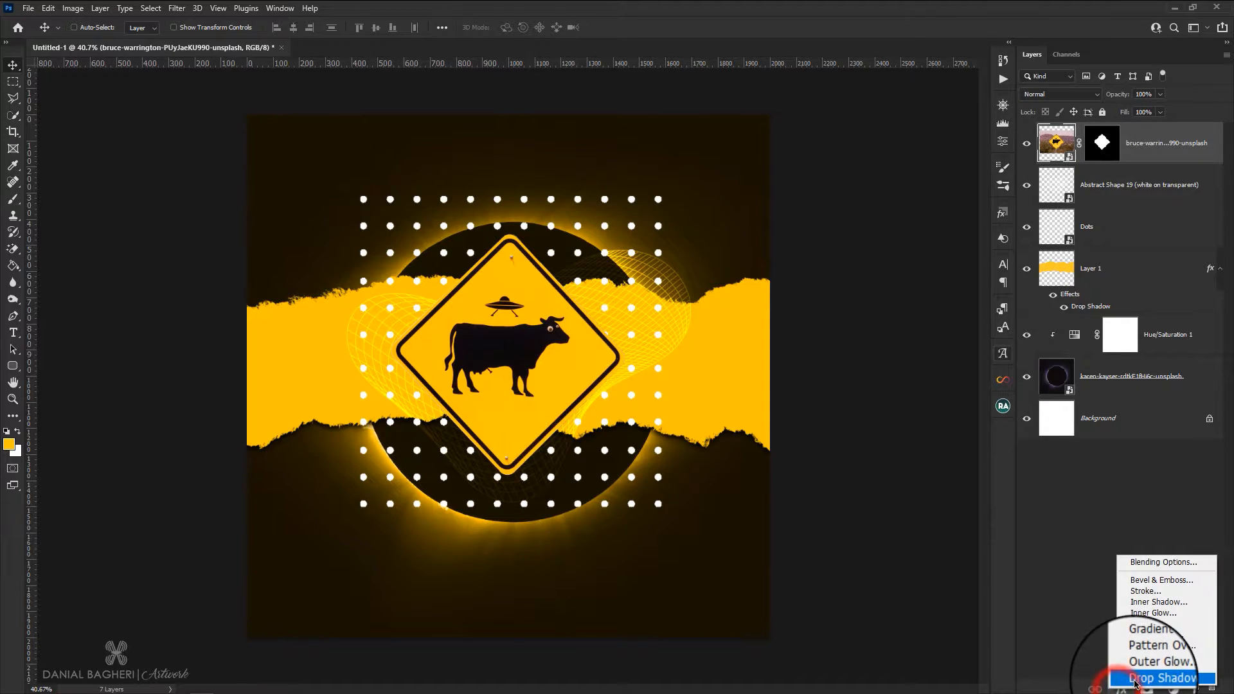
click(1131, 673)
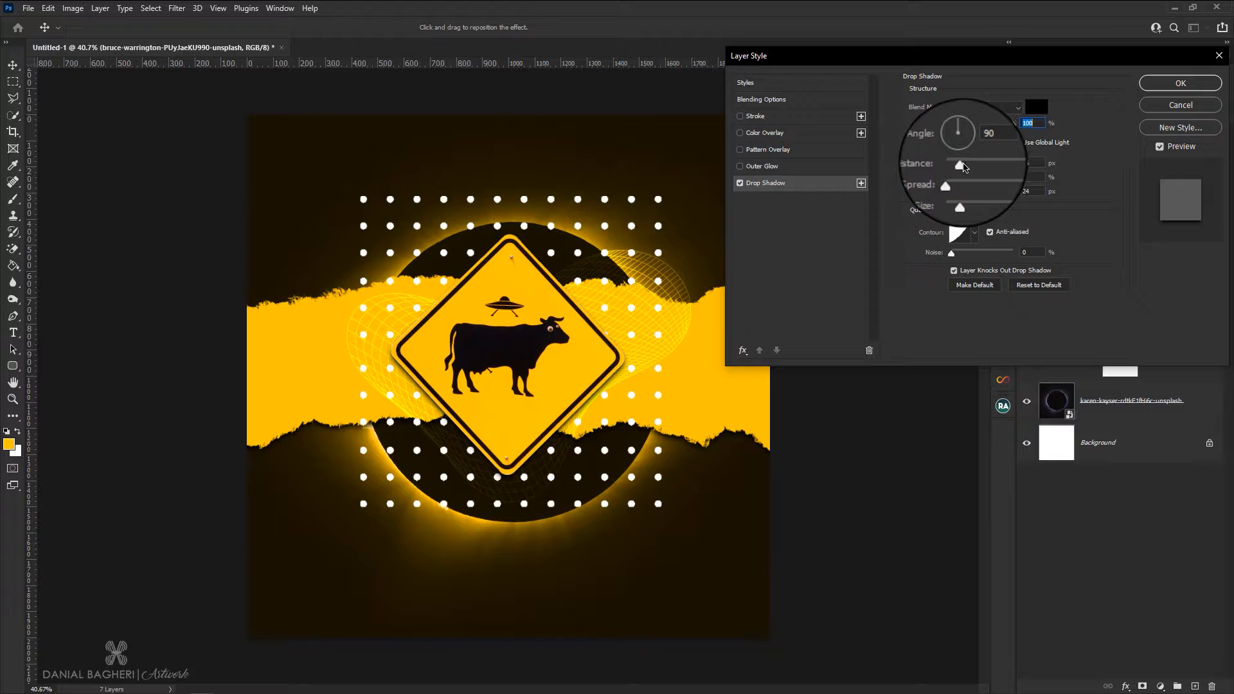
drag(964, 167, 959, 167)
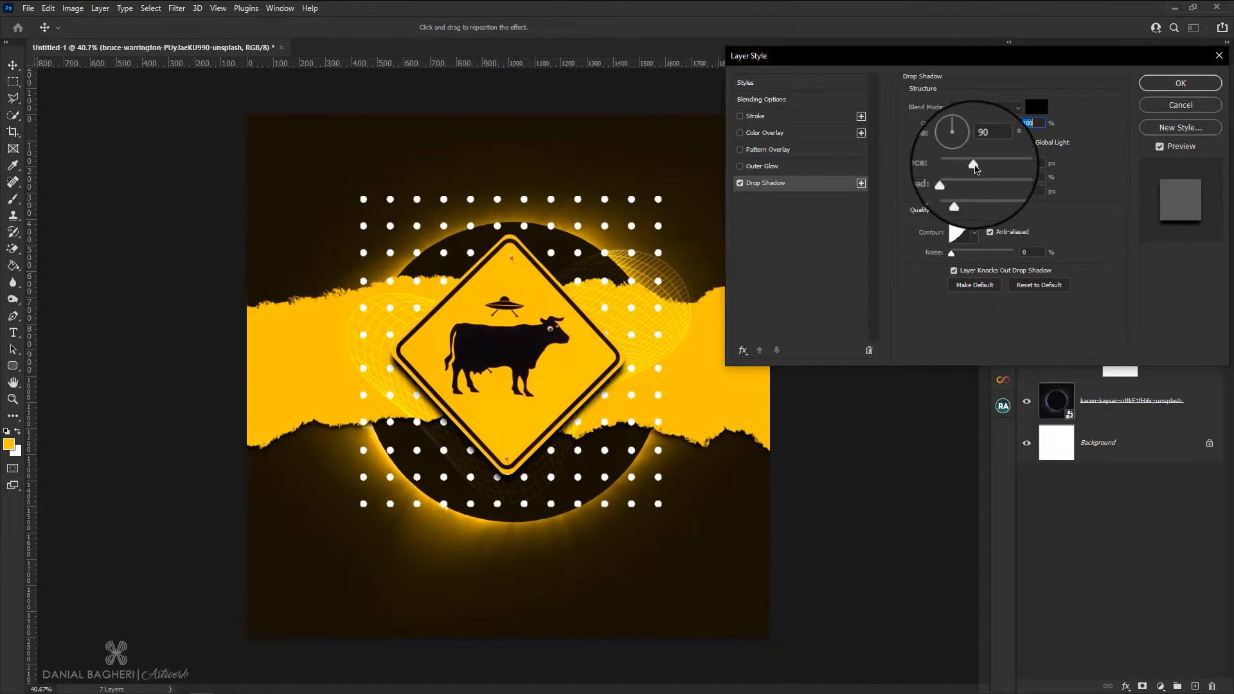
drag(1020, 124, 985, 131)
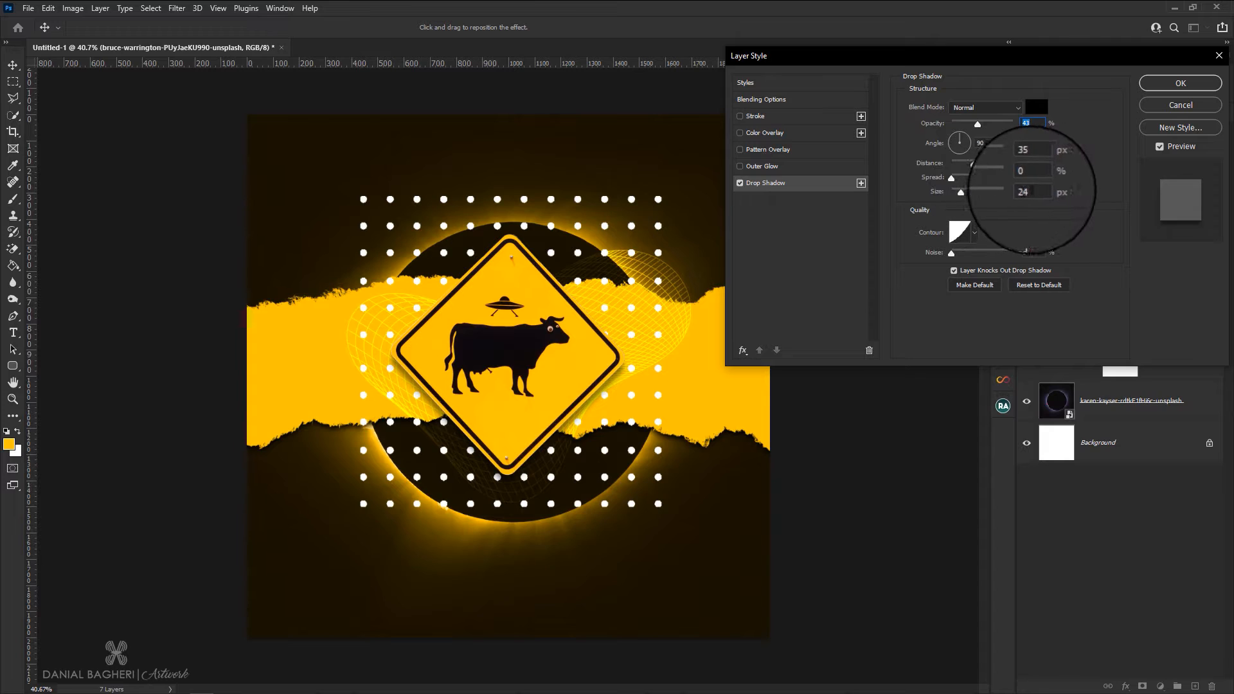
click(1171, 85)
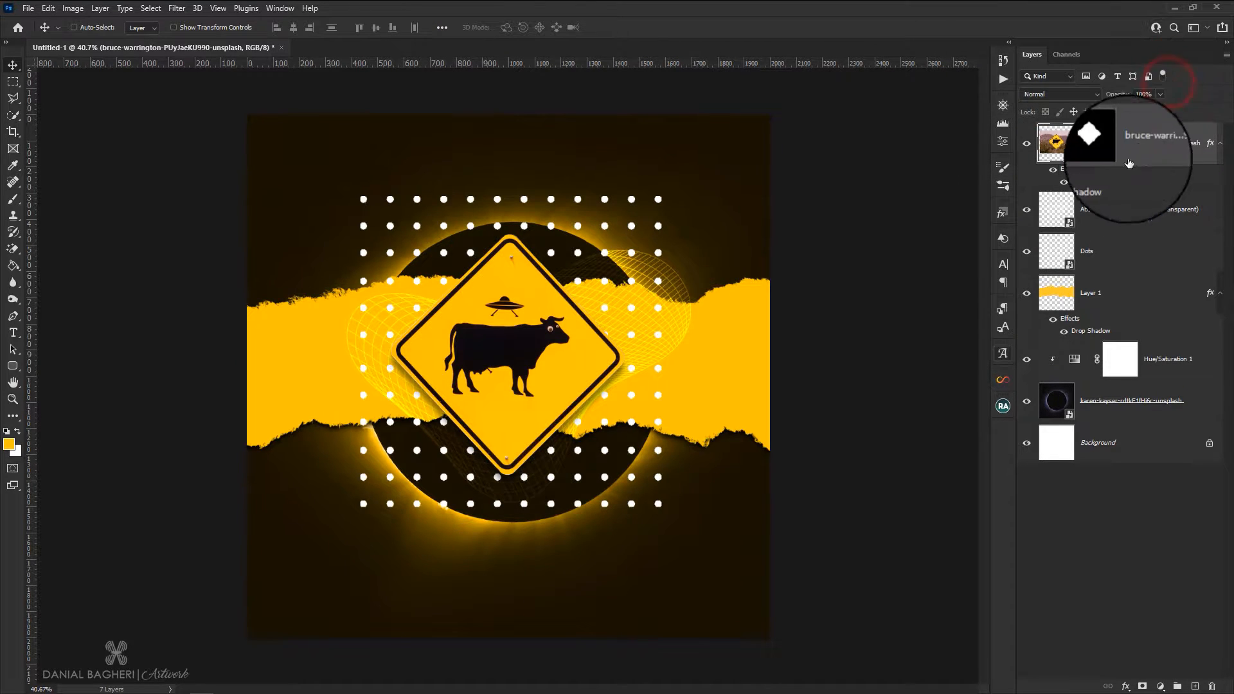
Stamp a merged copy of all visible layers onto a new top layer and open it in the Camera Raw Filter
click(1194, 687)
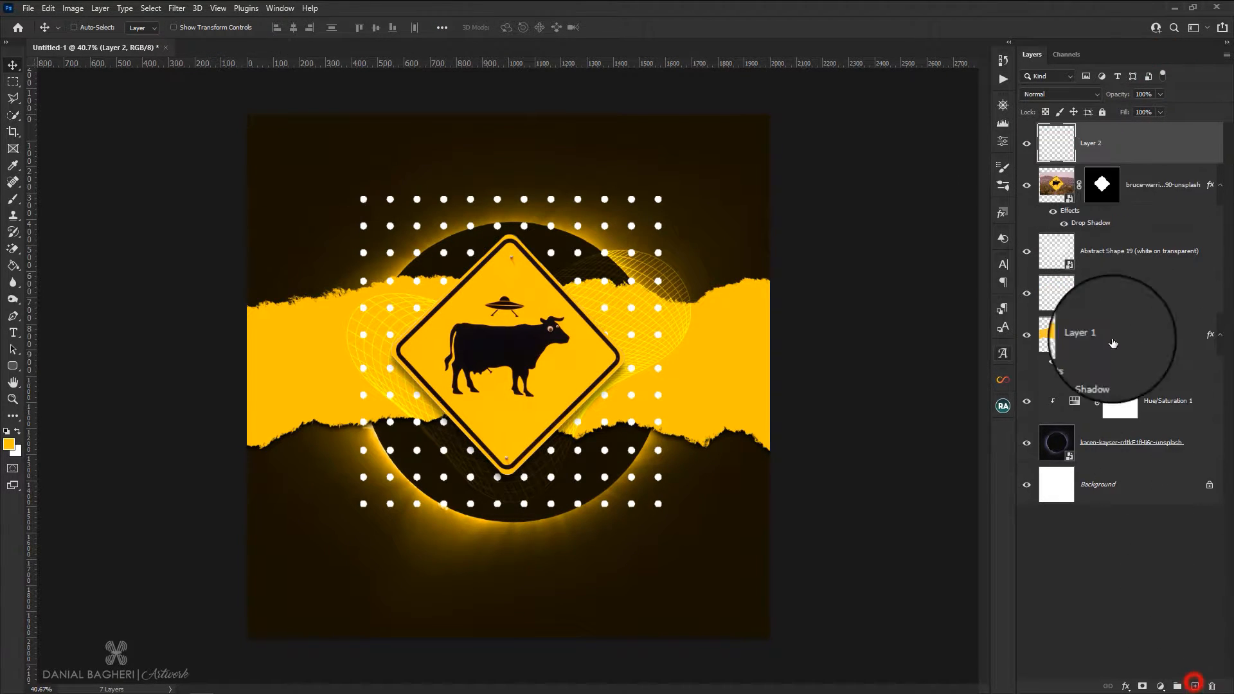
key(ctrl+alt+shift+e)
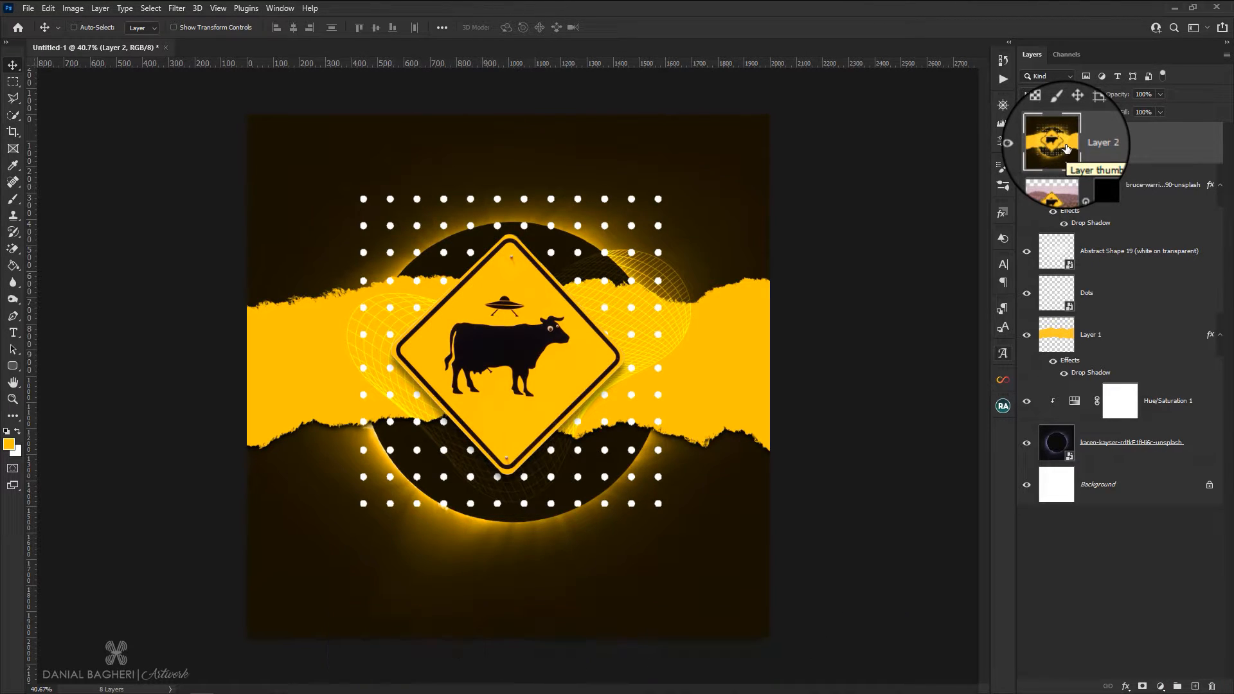
click(176, 9)
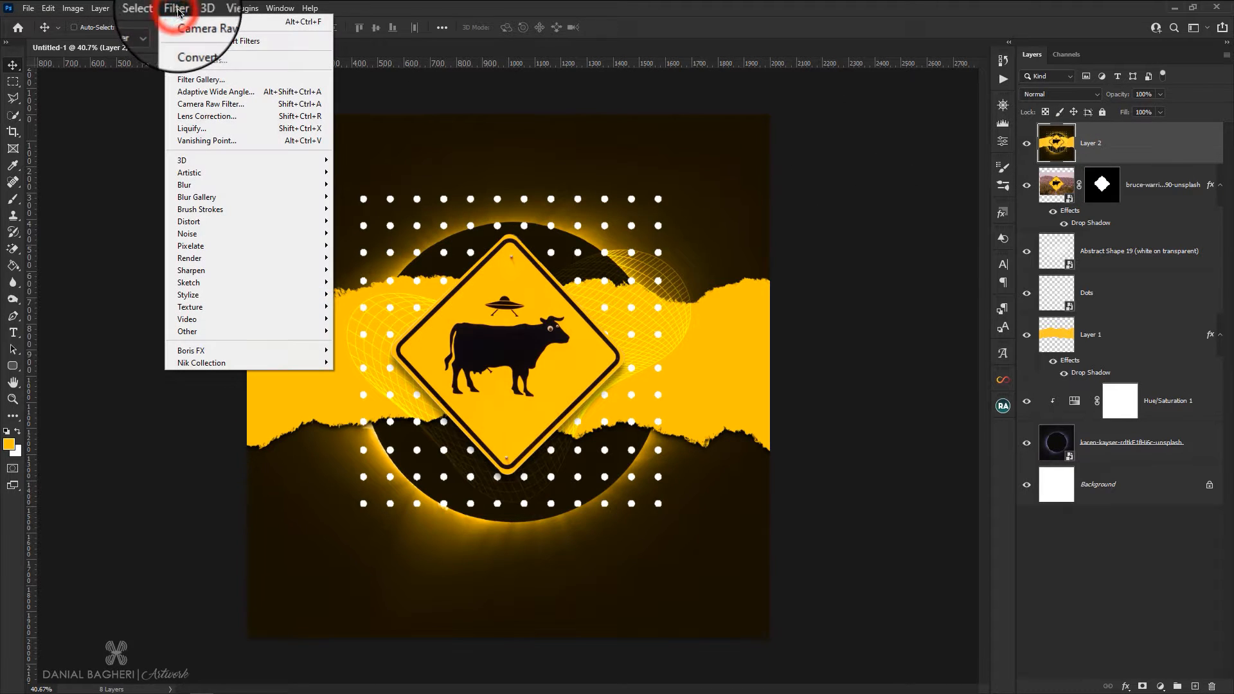
click(198, 111)
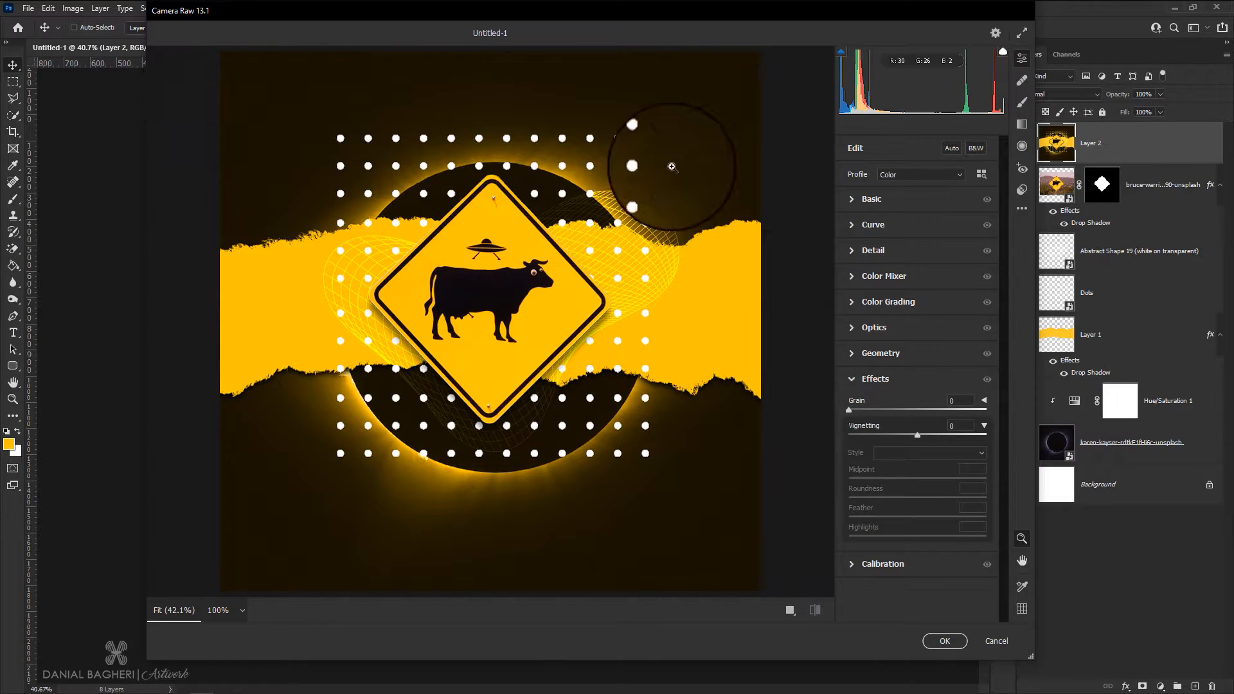
Set Contrast to +20, Highlights -18, Shadows +7, Whites -59 and Texture +24 for the merged layer, and raise its Clarity
click(851, 200)
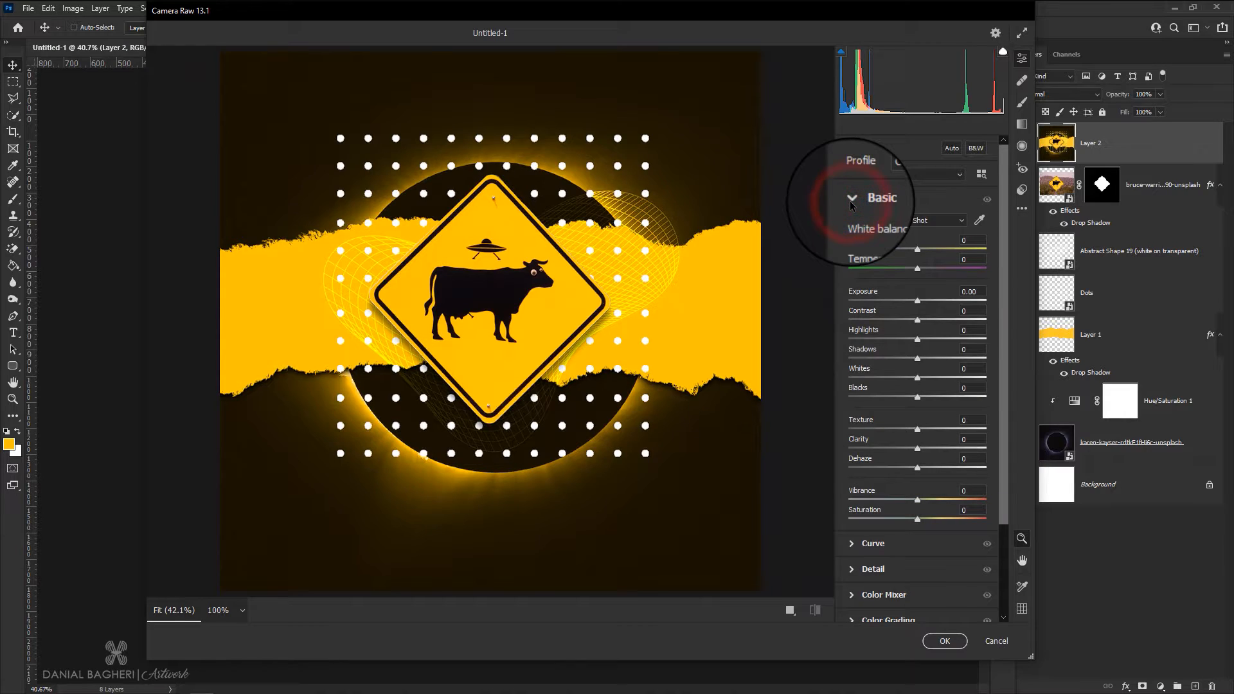
drag(917, 323, 930, 322)
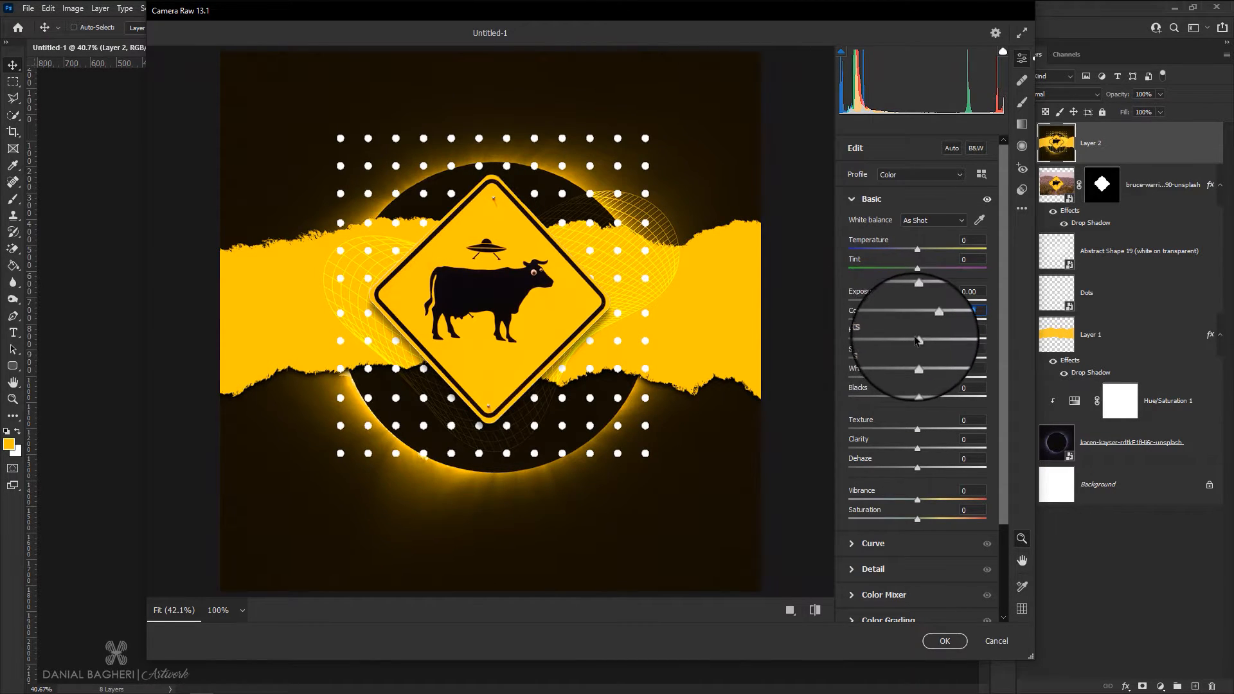
drag(918, 339, 905, 342)
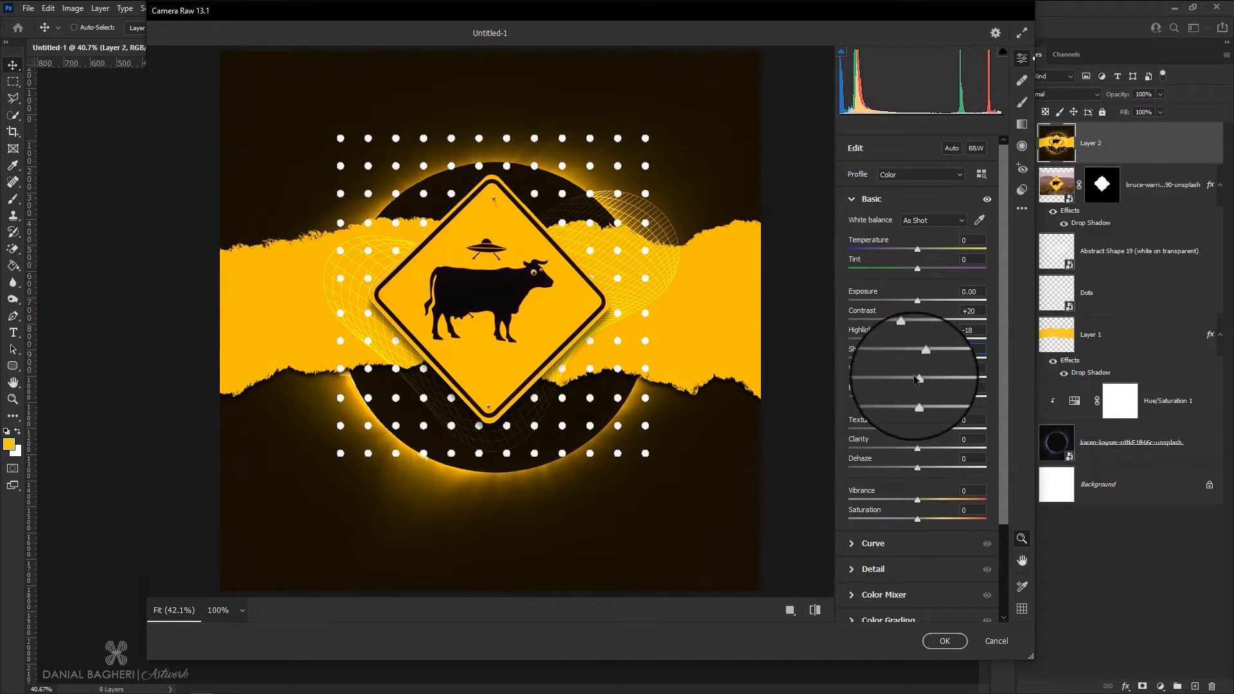
drag(904, 377, 873, 381)
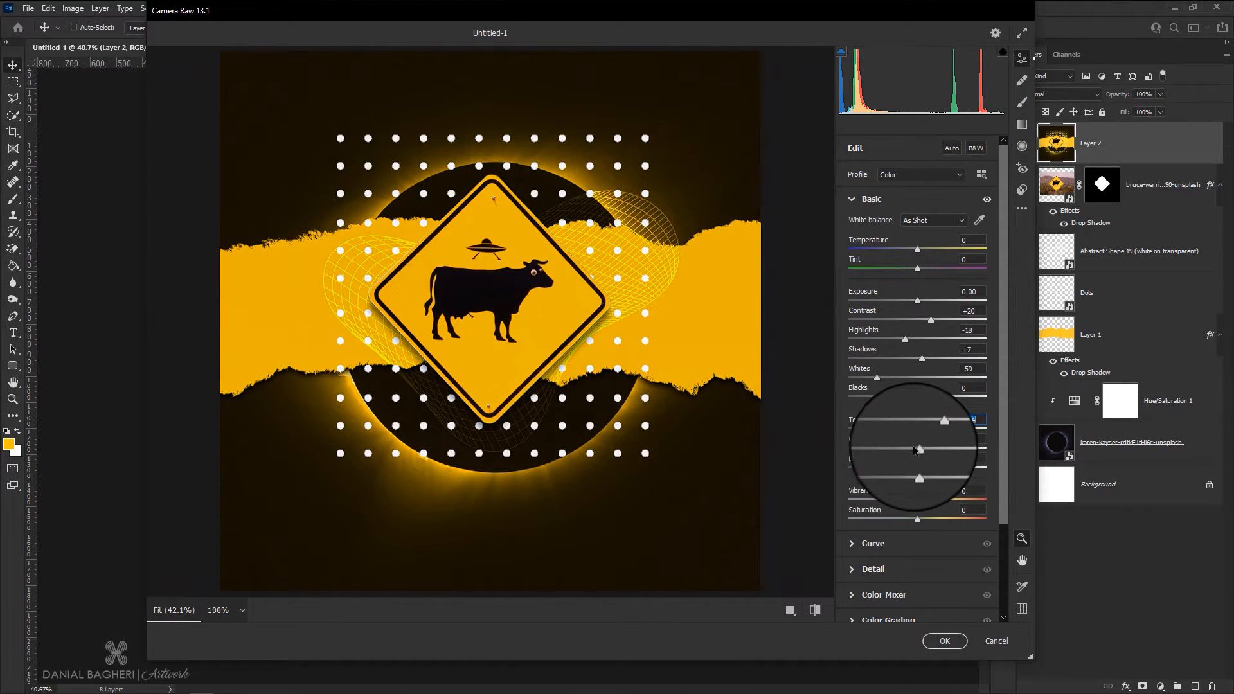
drag(914, 450, 934, 450)
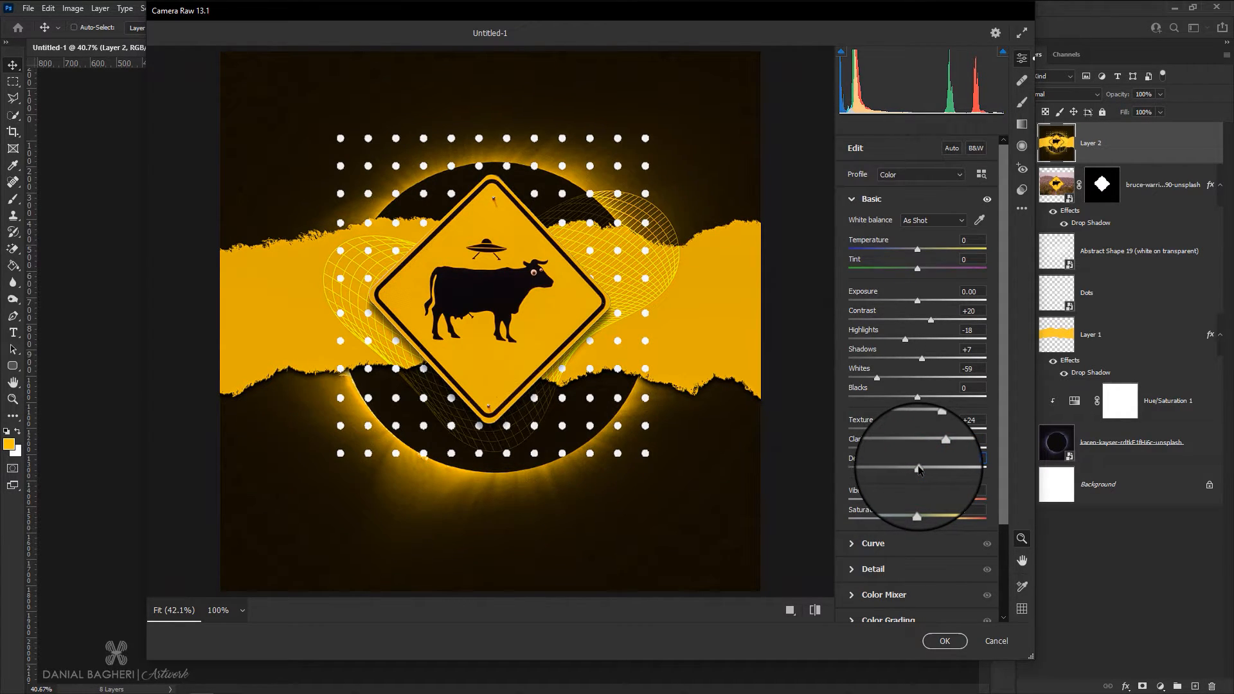
click(858, 195)
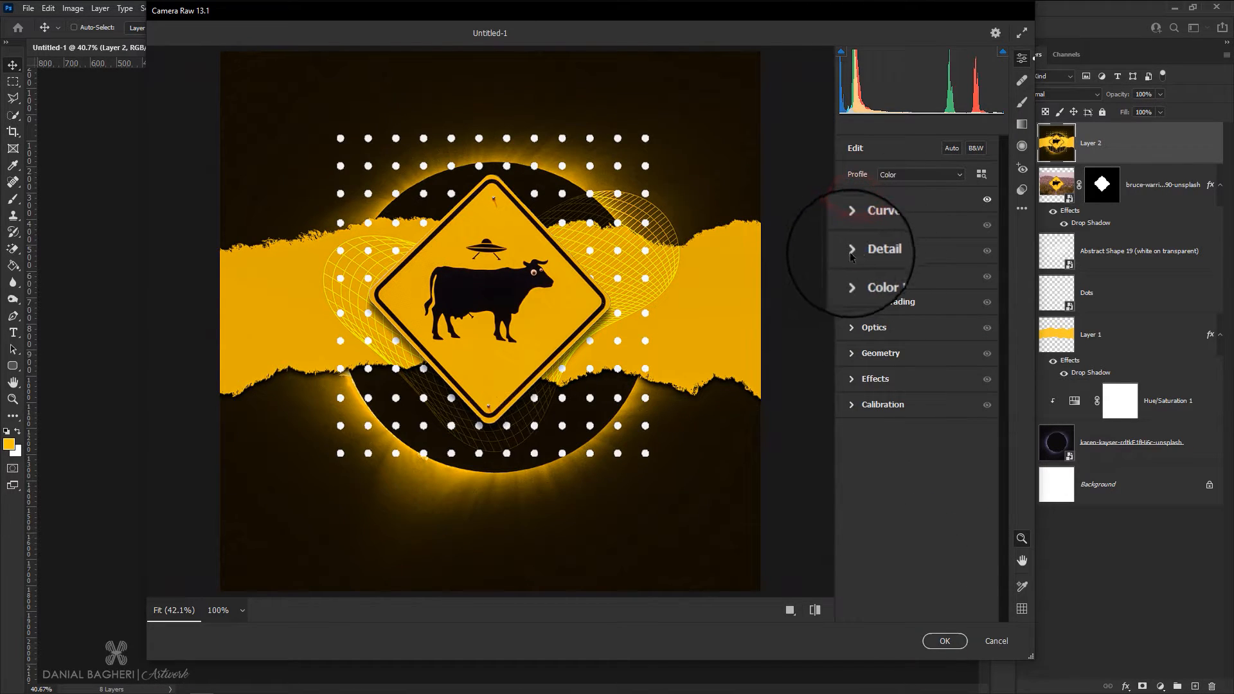
Set the merged layer's Sharpening to 30 in the Camera Raw detail settings
click(852, 251)
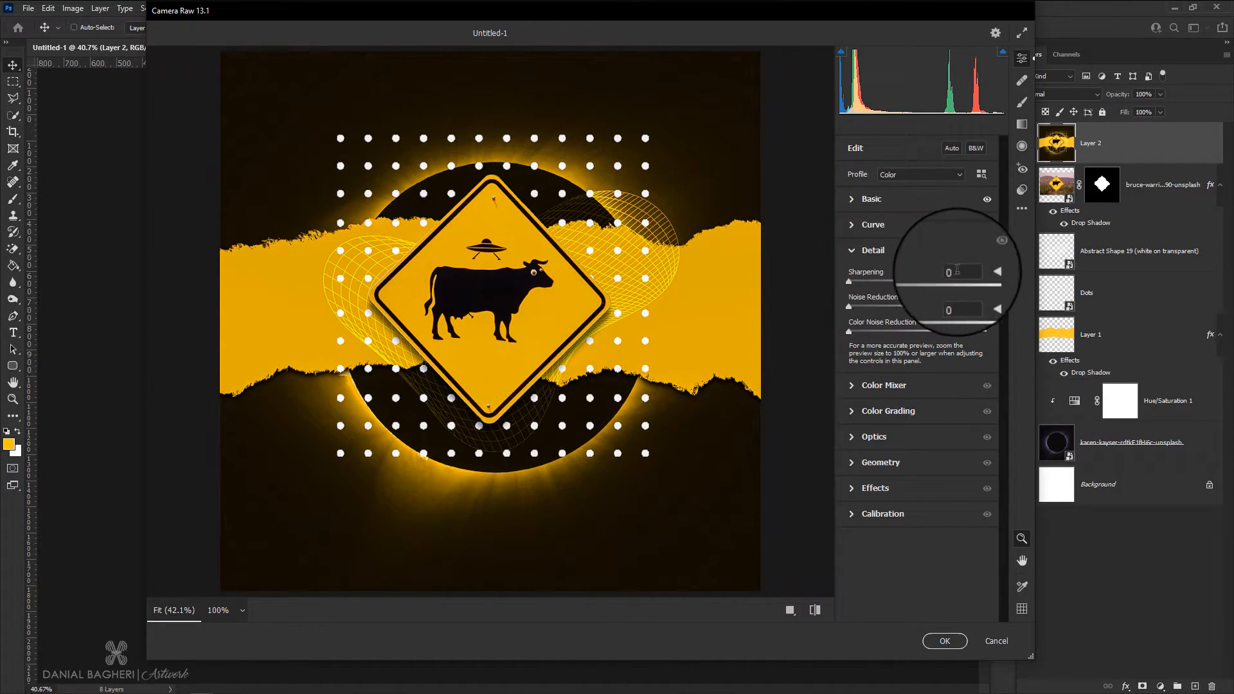
drag(953, 273, 923, 275)
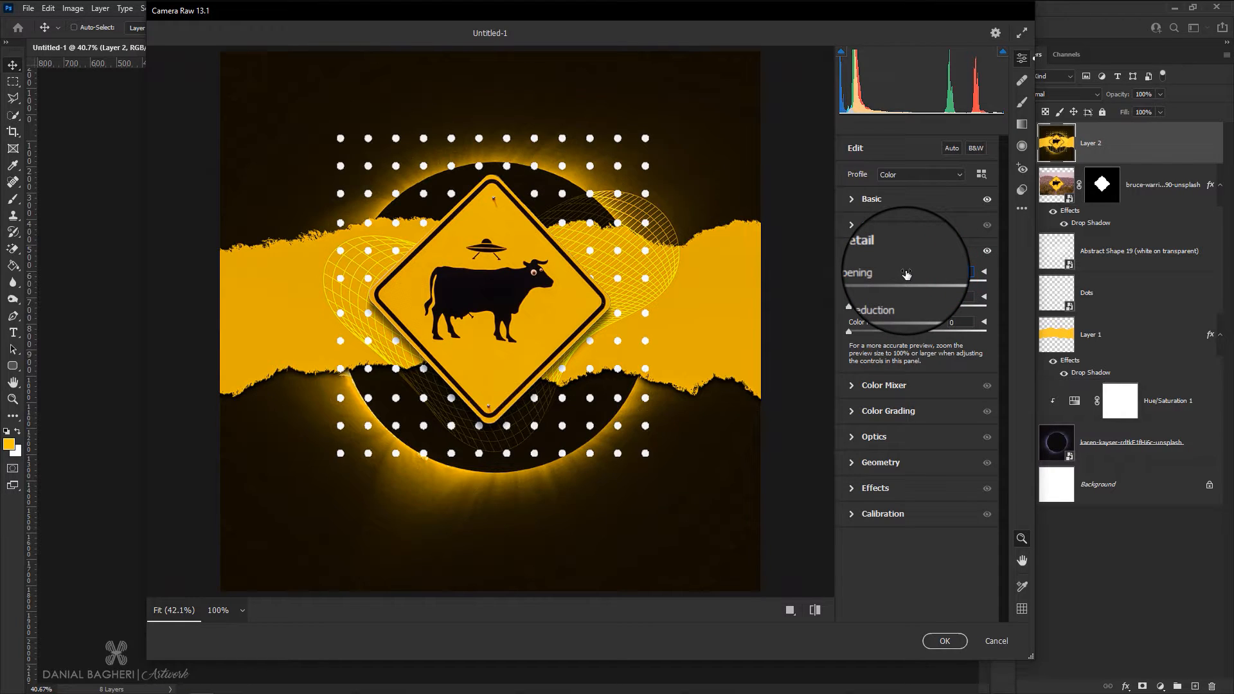
text(30)
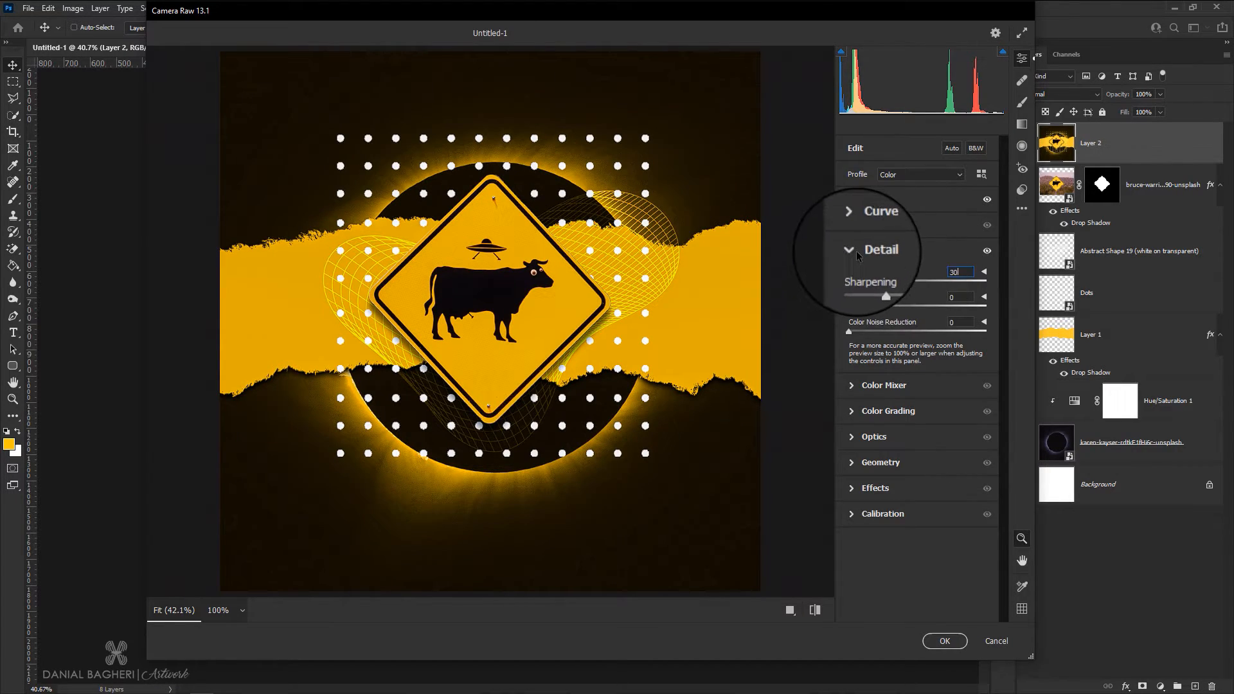
click(853, 250)
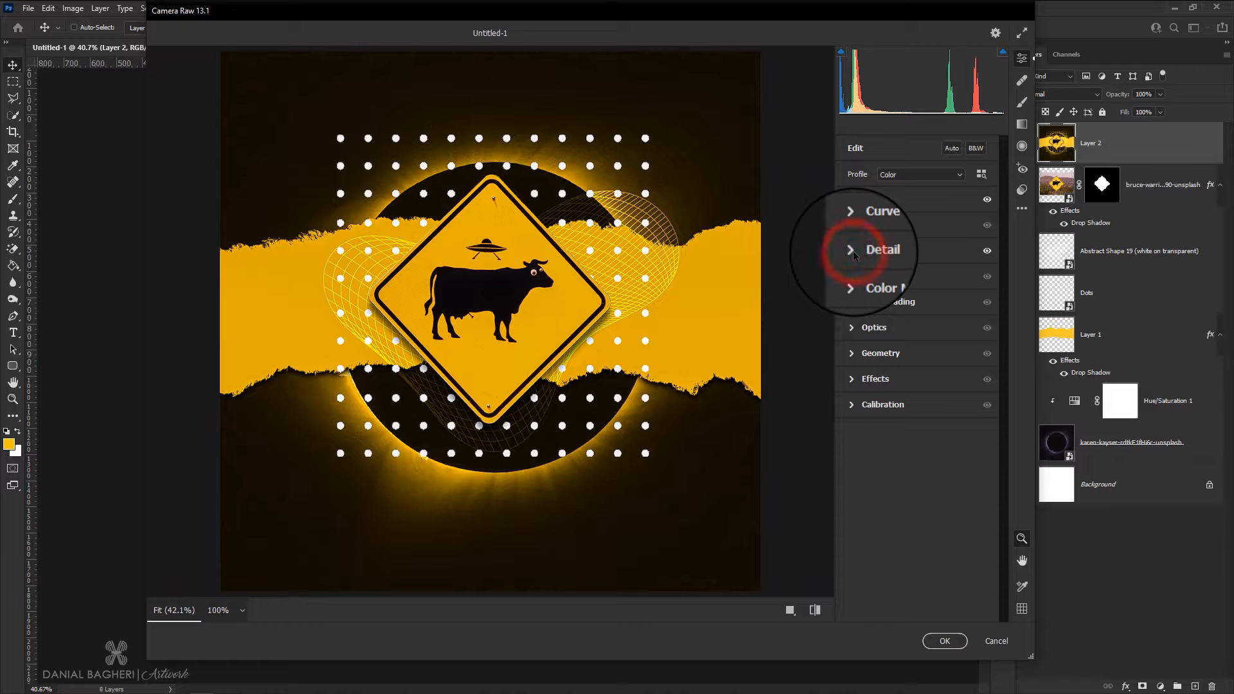
Add Grain of 60 and Vignetting of -5 to the merged layer in the Camera Raw effects
click(854, 383)
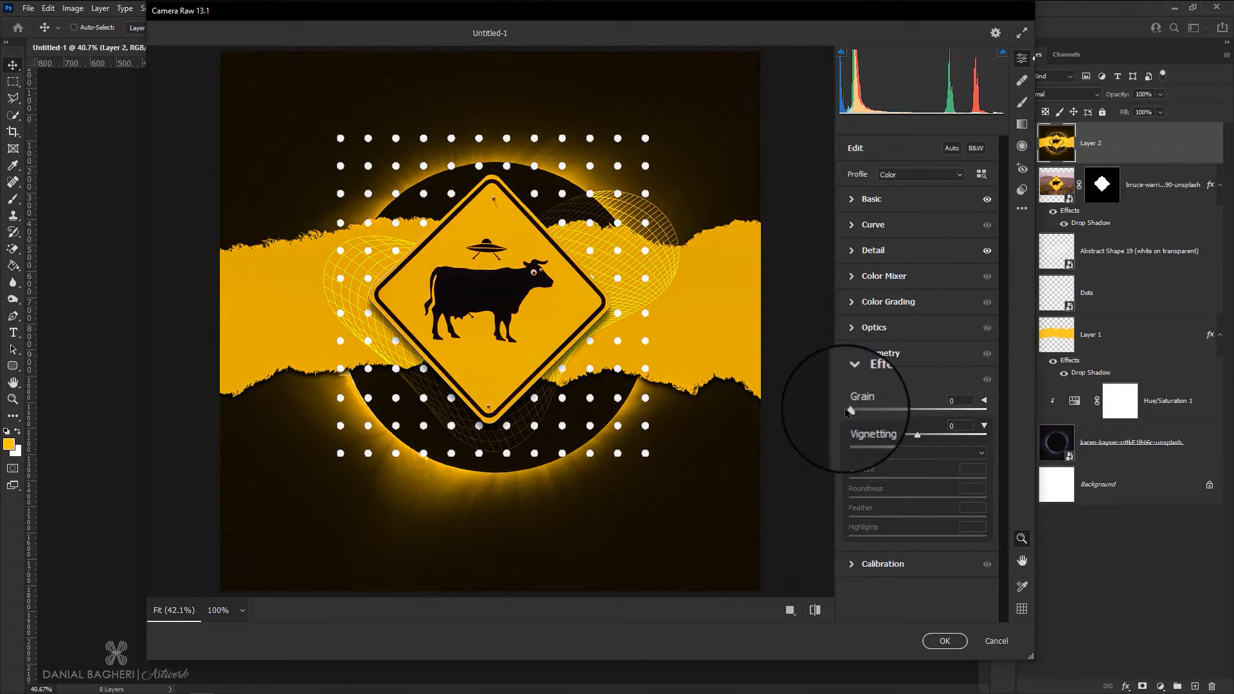
click(849, 410)
drag(855, 413, 932, 416)
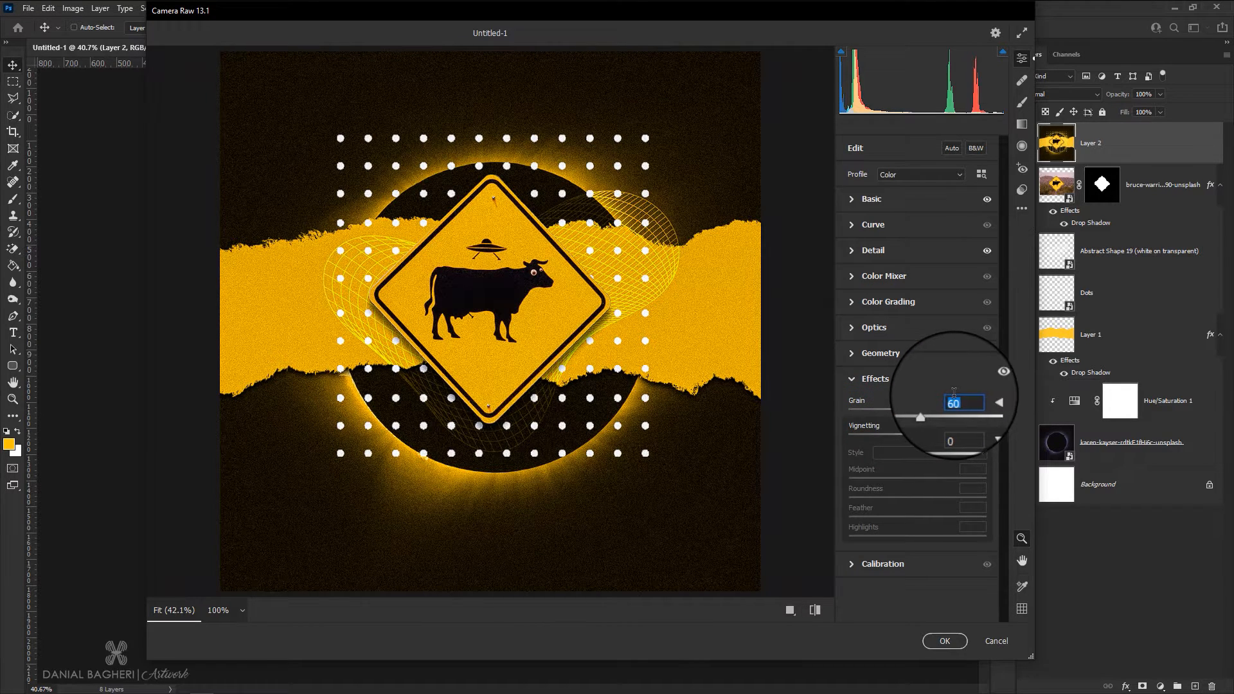
drag(916, 435, 912, 436)
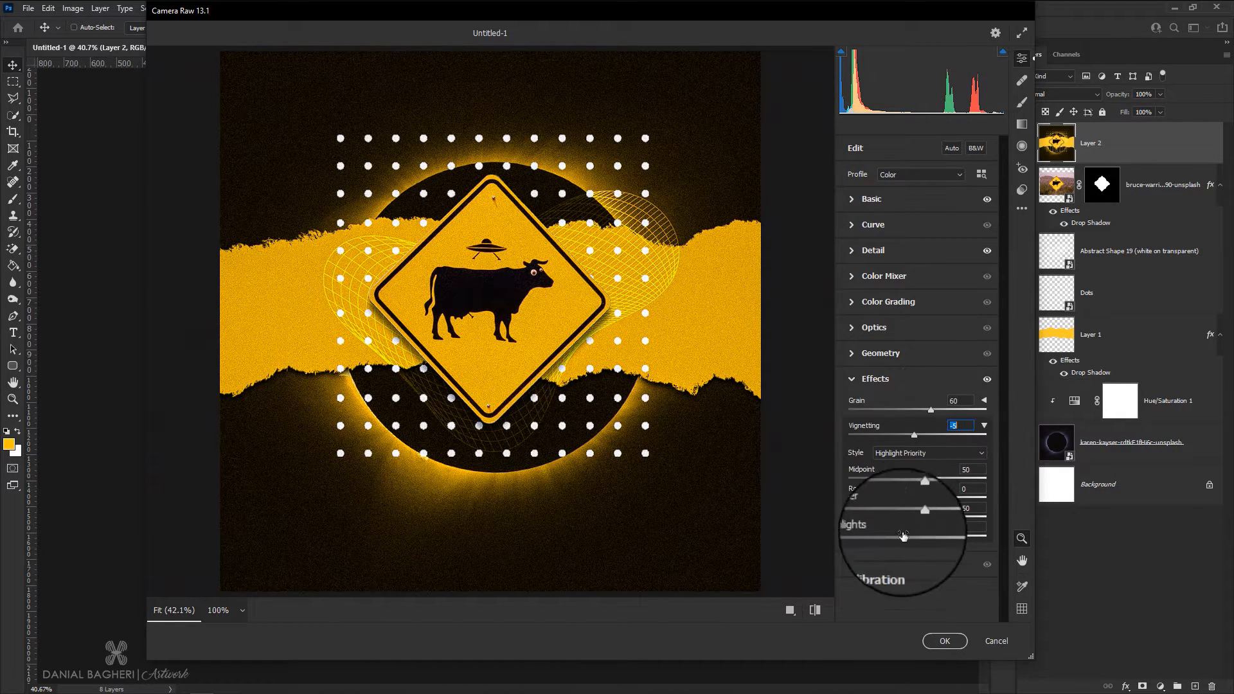
Apply the Camera Raw grade to the merged layer, comparing before and after in the preview and on the canvas
click(815, 610)
click(816, 608)
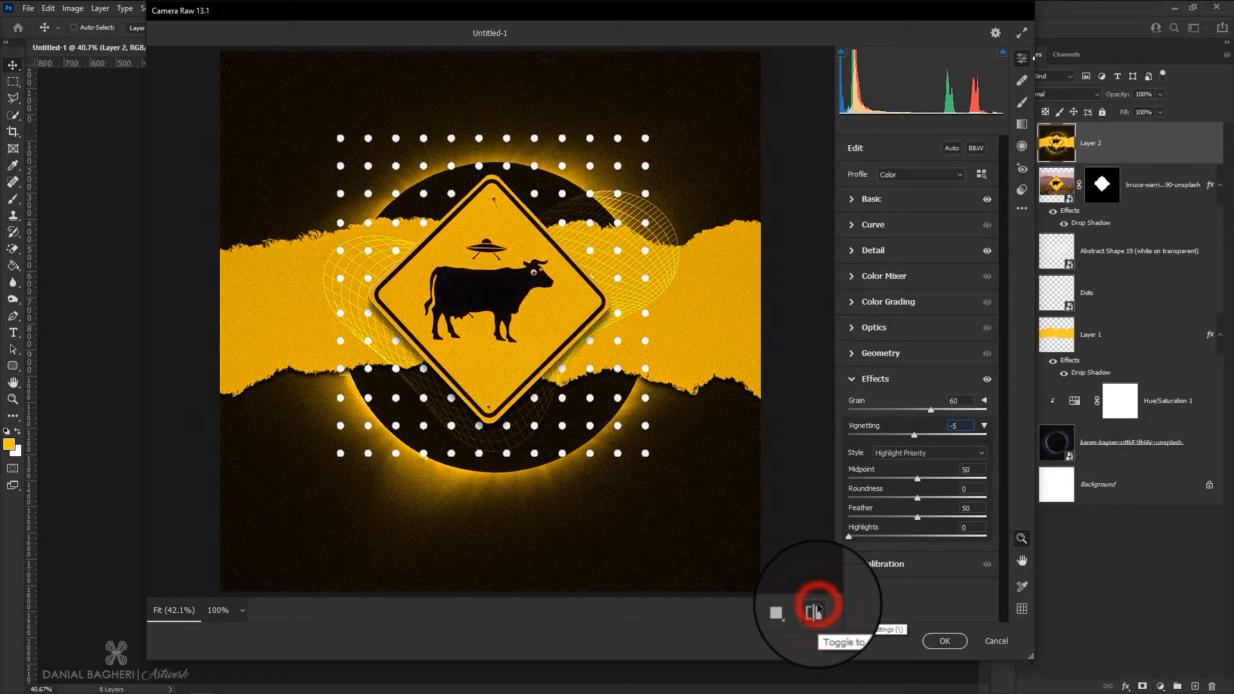
click(944, 641)
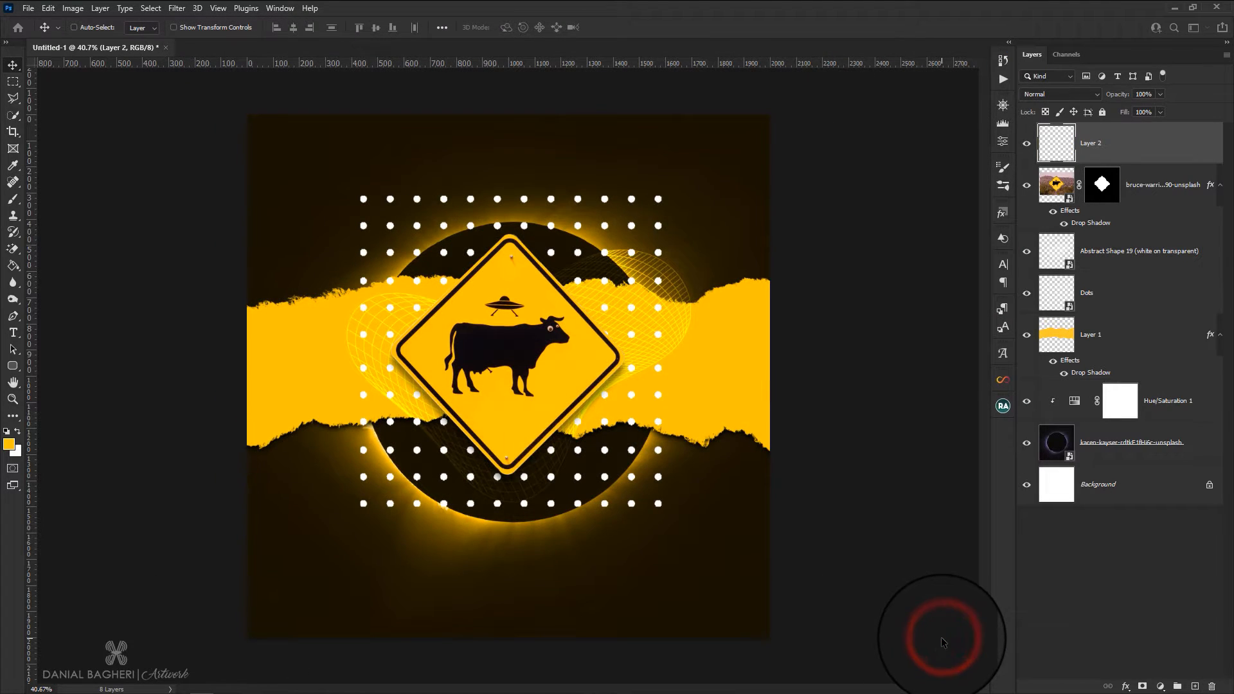
click(1027, 143)
click(1027, 144)
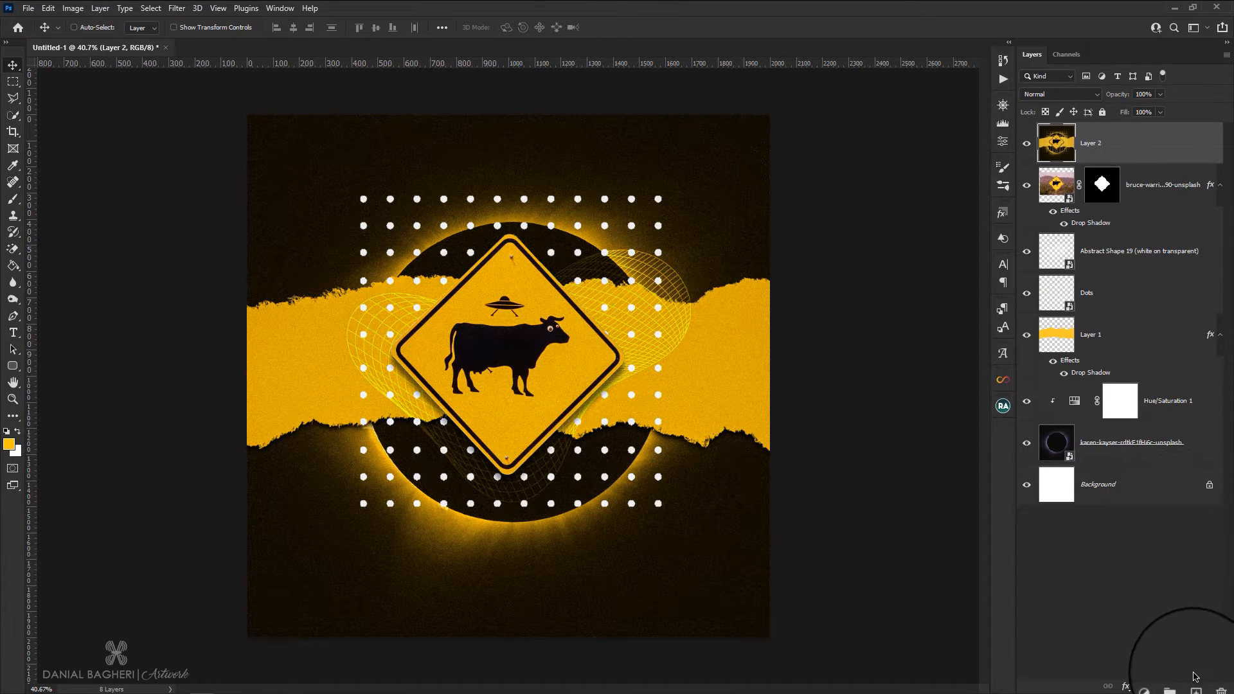
Add the white text "DONT" over the lower part of the sign in Akira Expanded Super Bold at 89 pt
click(1193, 687)
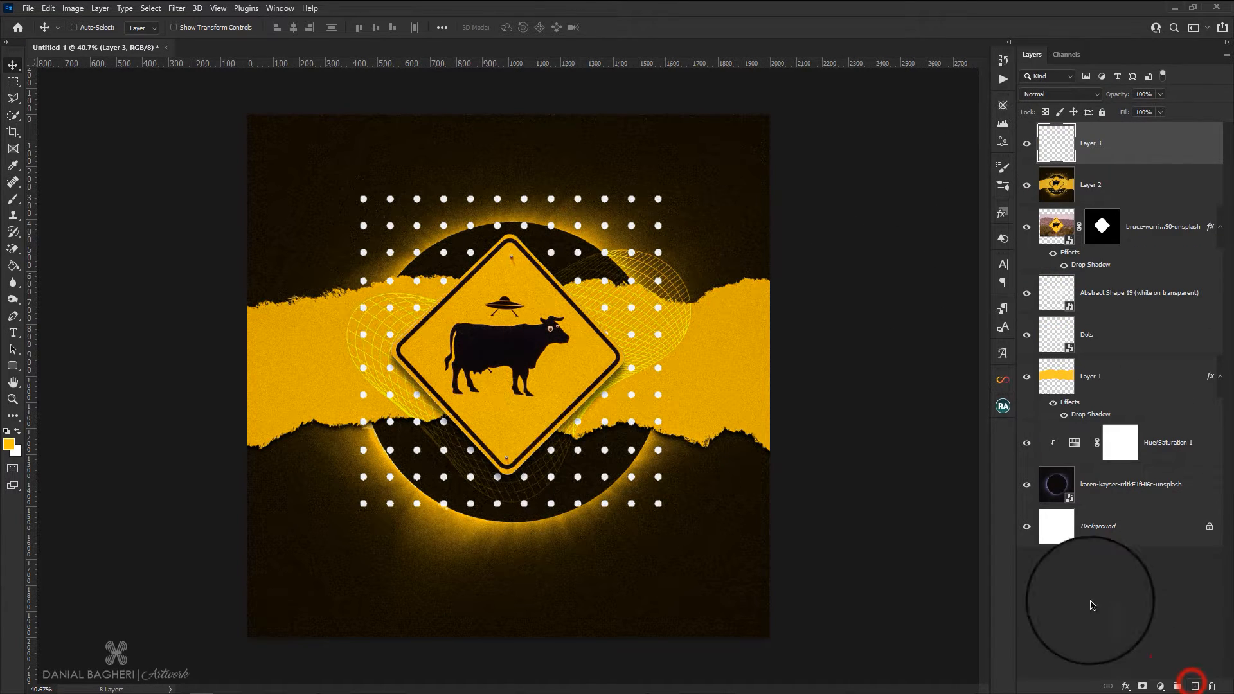
click(13, 332)
click(512, 27)
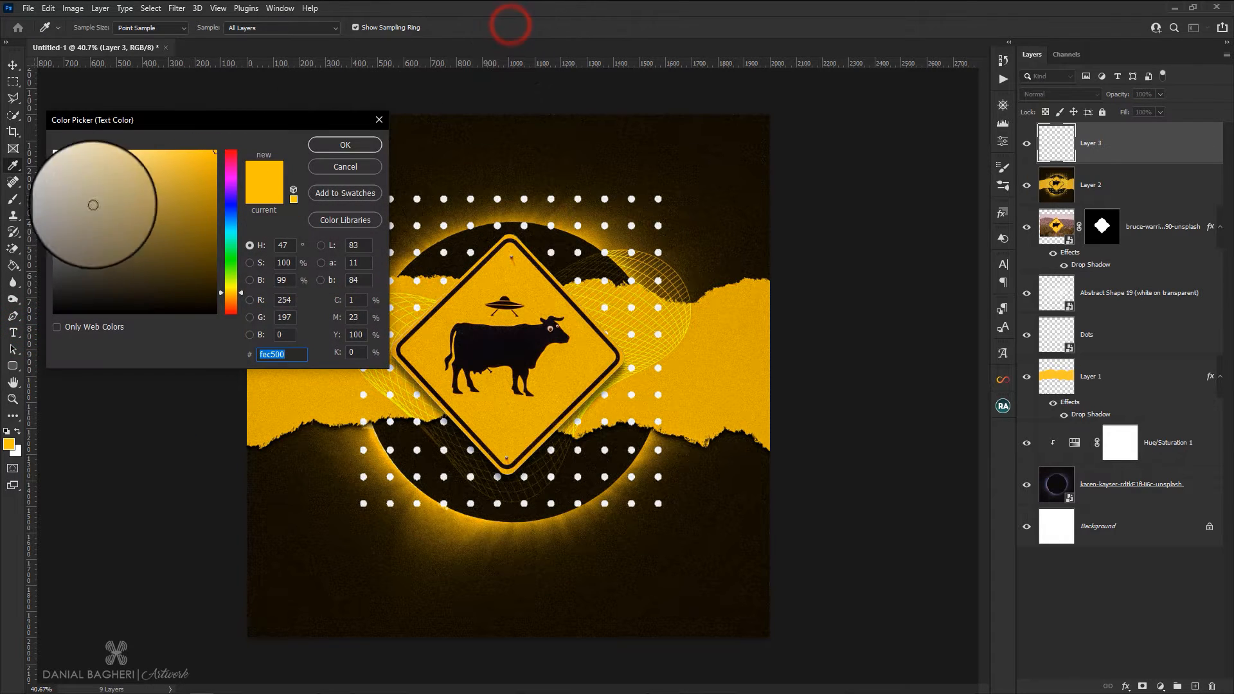
drag(89, 201, 54, 151)
click(345, 145)
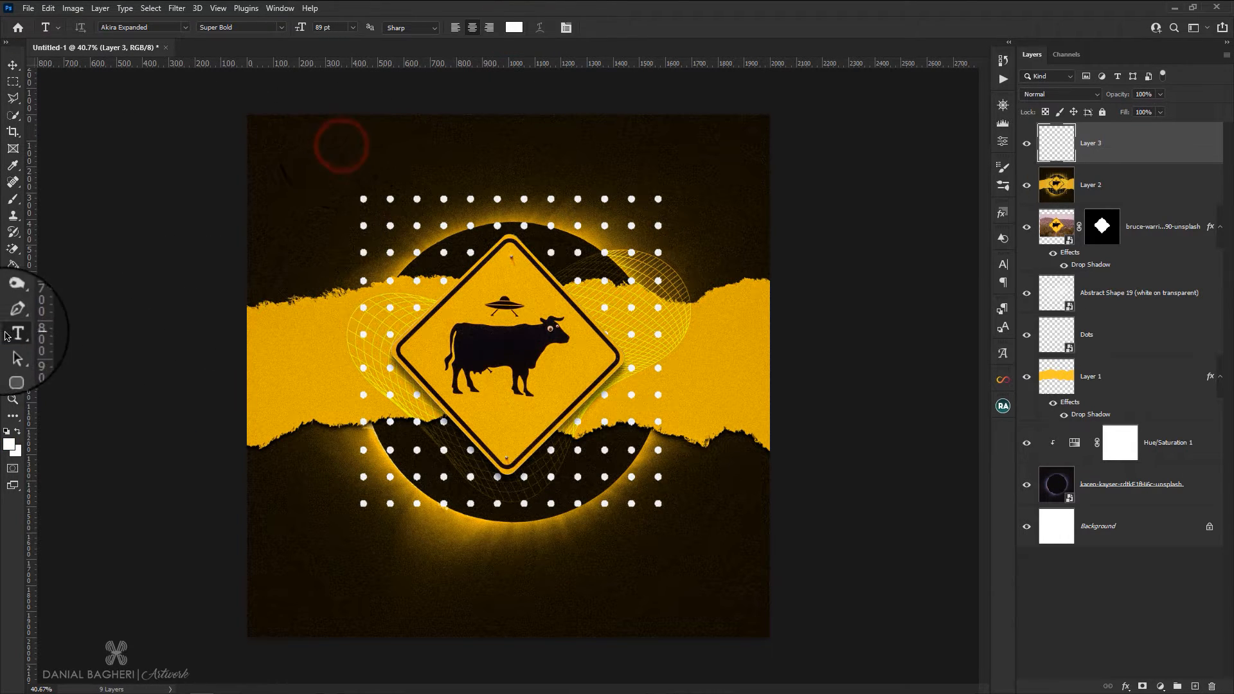
click(541, 476)
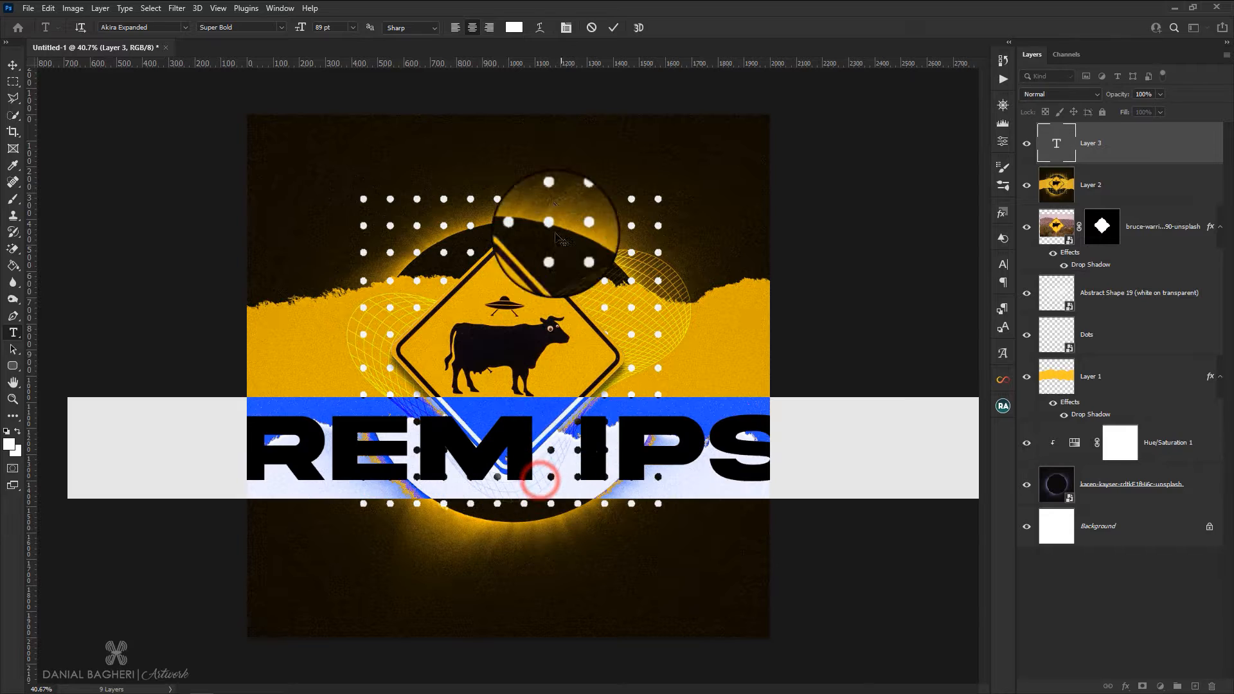
text(DONT)
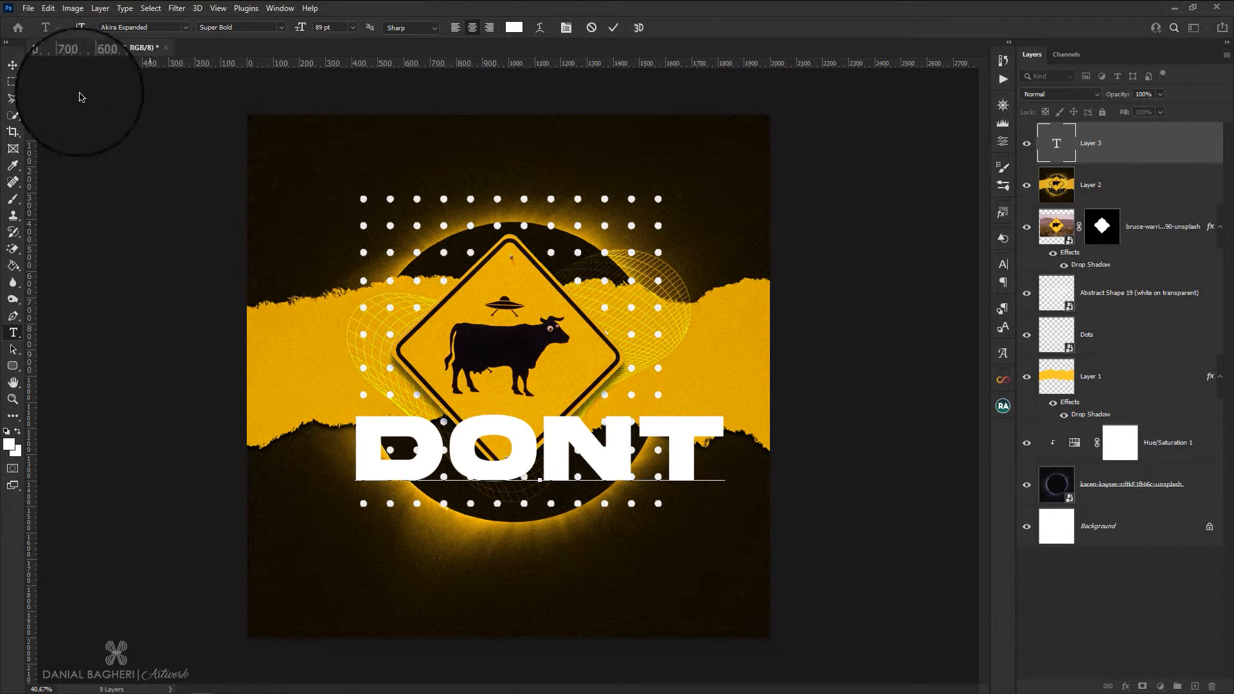
Move the DONT text below the cow sign and scale it down slightly
click(13, 65)
drag(629, 457, 621, 547)
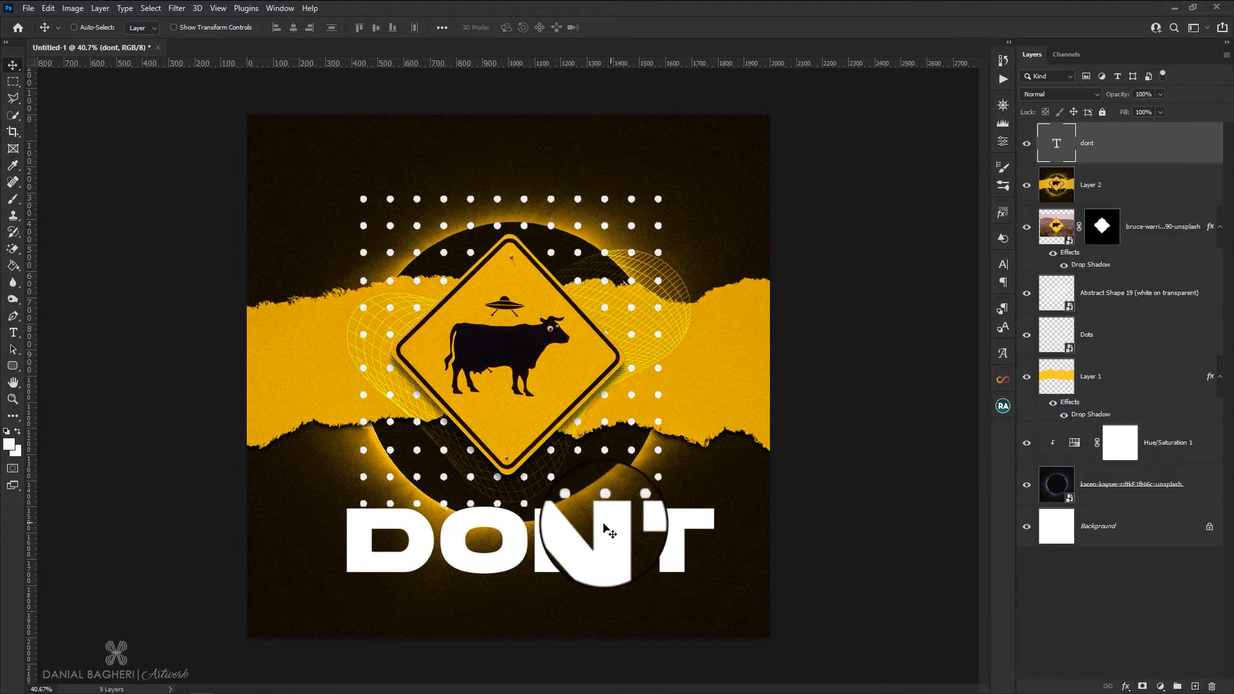
key(ctrl+t)
scroll(532, 468, up, 2)
drag(530, 490, 530, 506)
drag(595, 576, 571, 560)
key(Return)
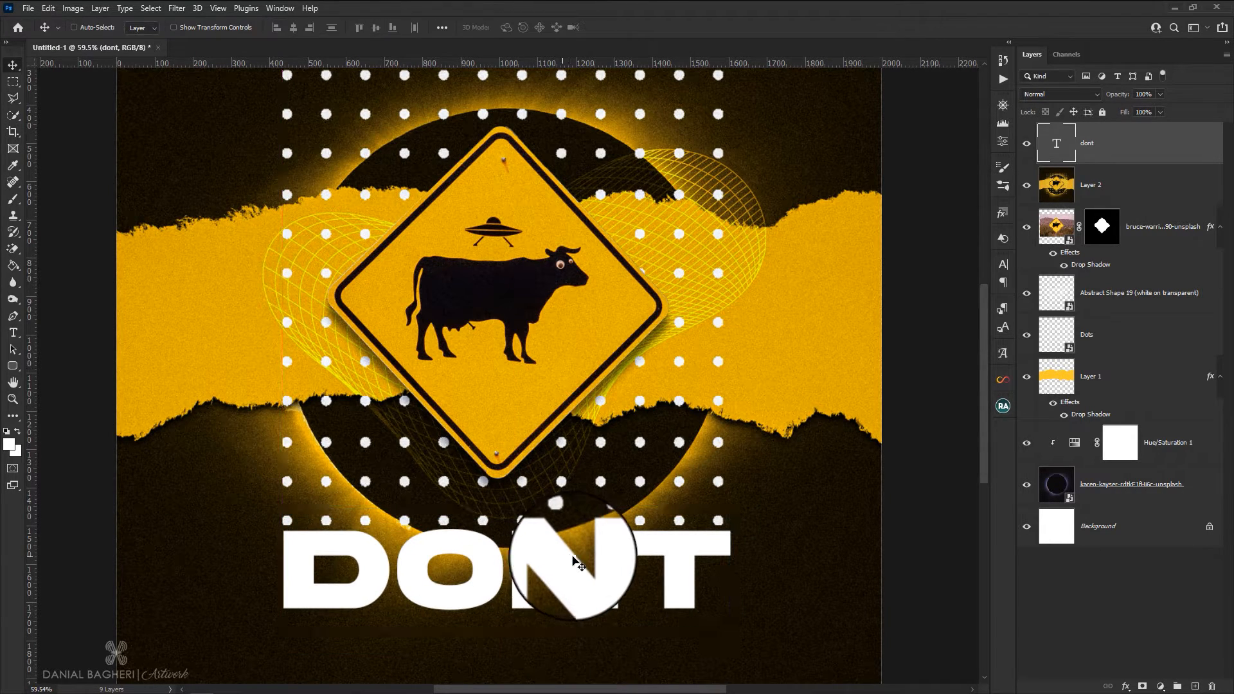
Duplicate the DONT text layer, then label the original layer yellow and hide it as a backup
scroll(597, 559, down, 3)
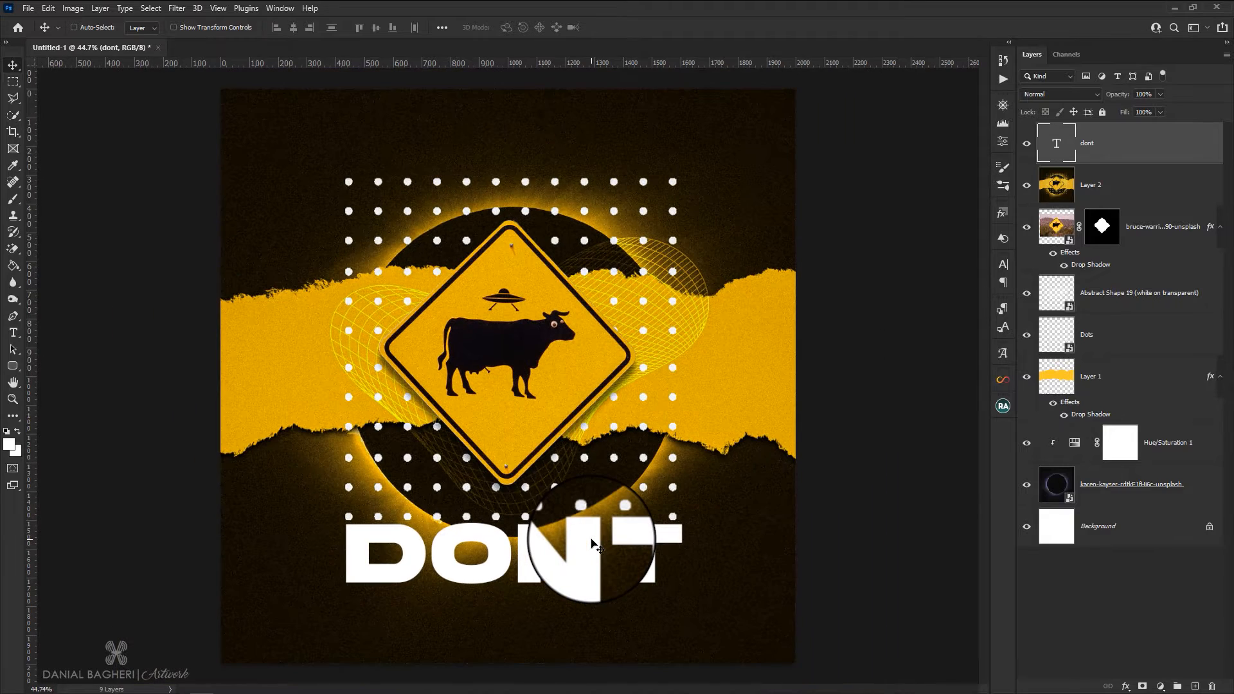
scroll(584, 559, up, 2)
key(ctrl+j)
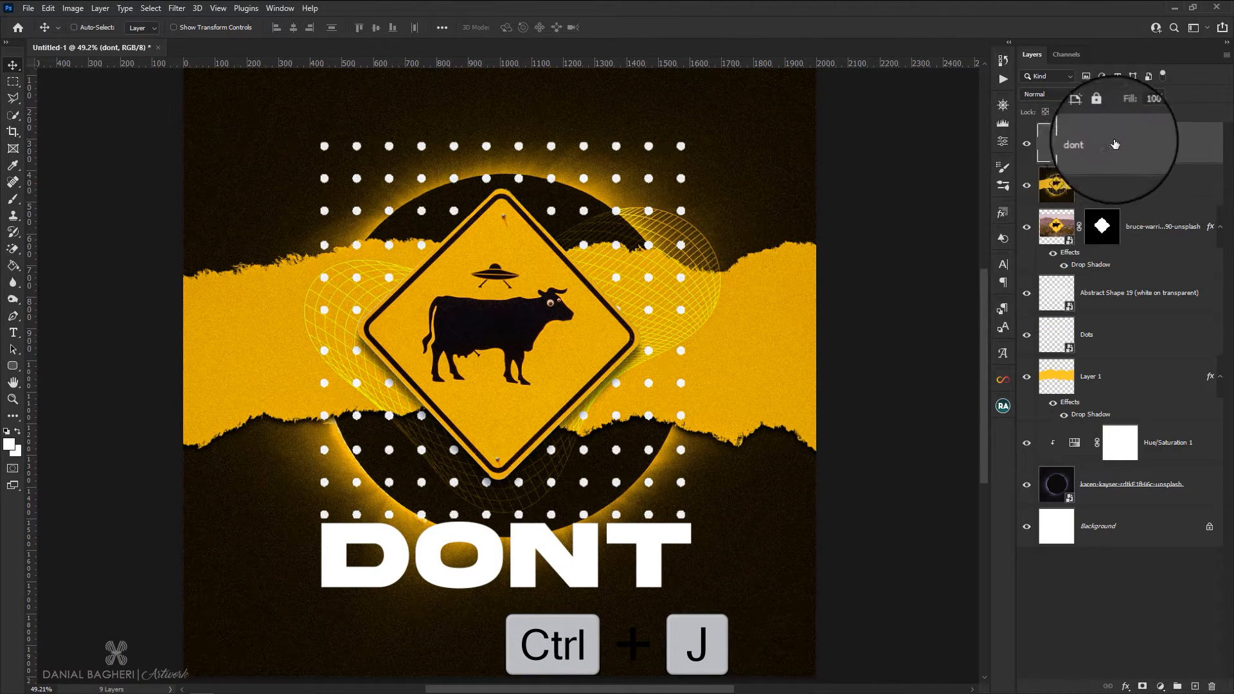
key(ctrl+j)
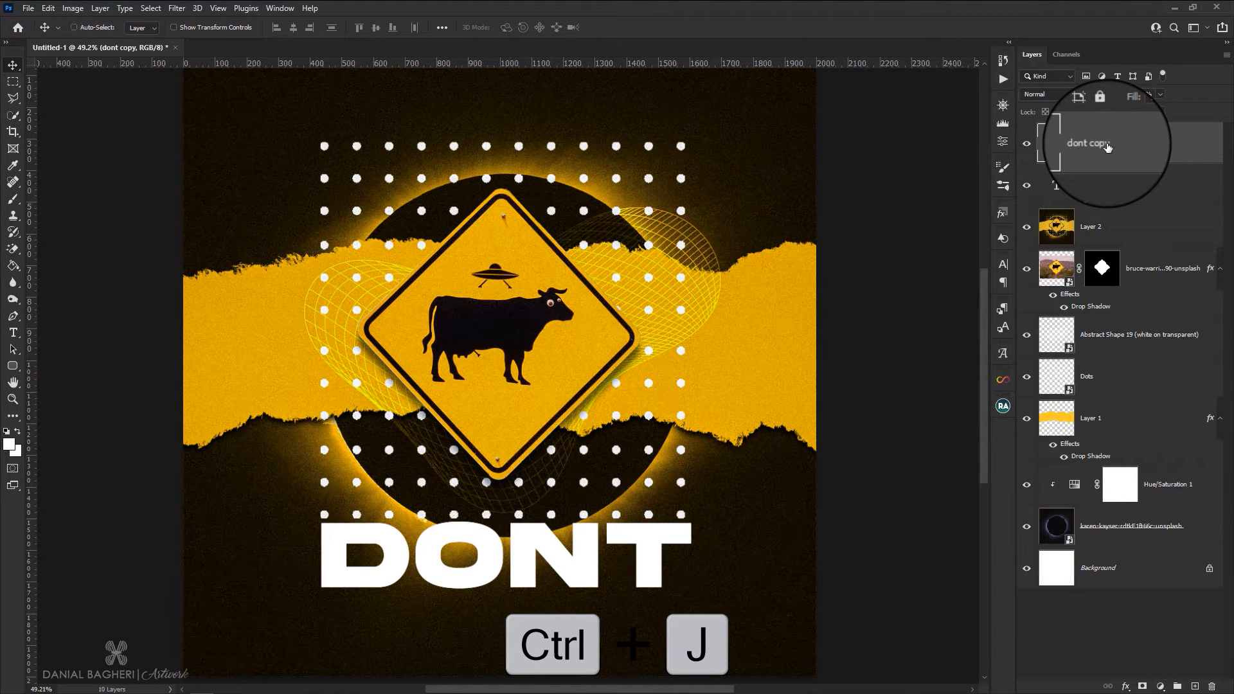
right_click(1103, 183)
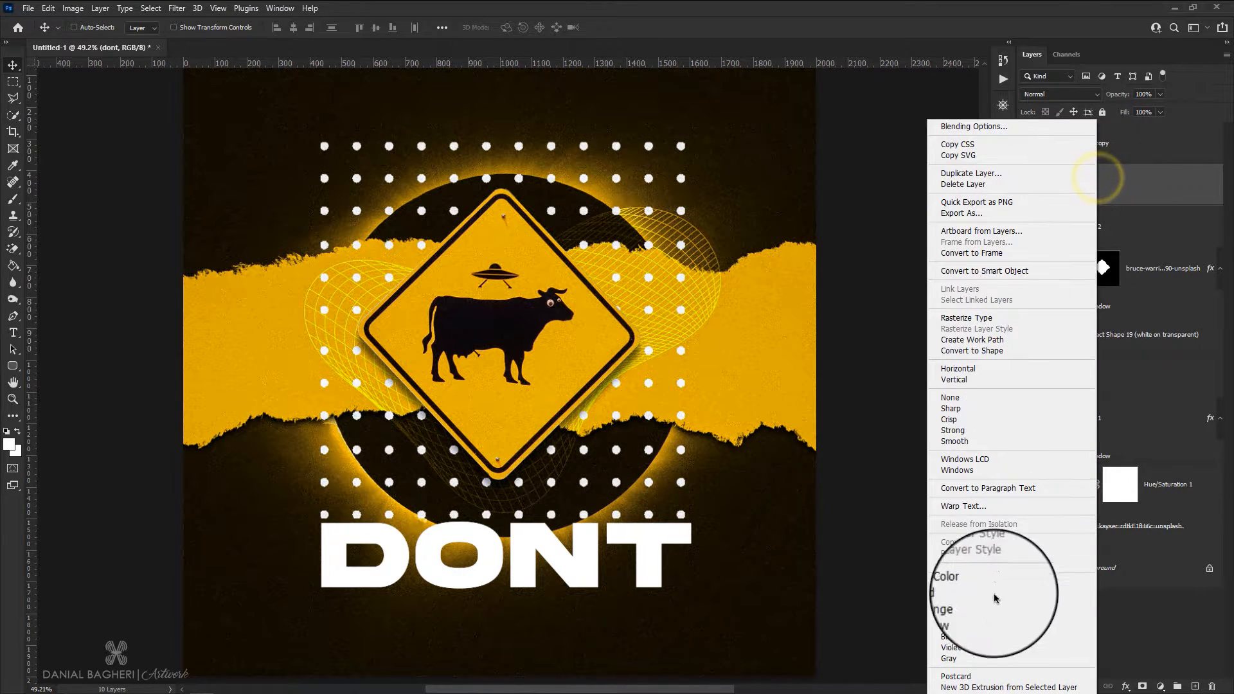
click(964, 617)
click(1026, 186)
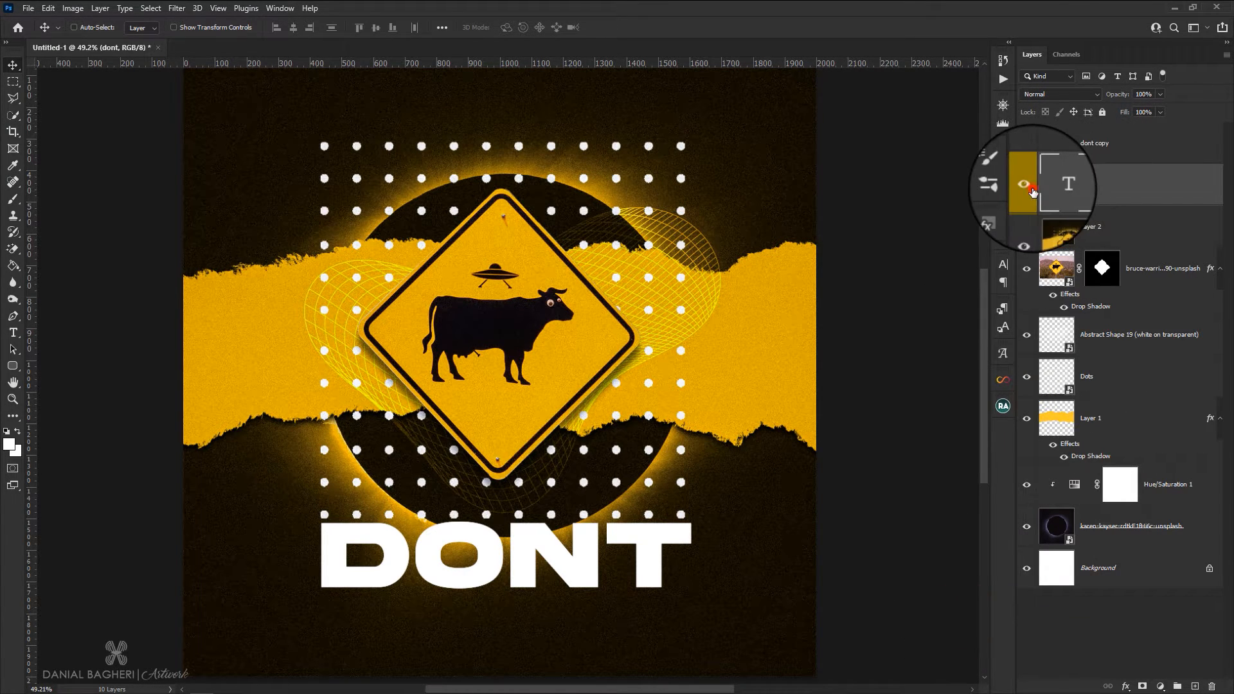
Turn the duplicated DONT text into an outline with a 3 px white outside Stroke and 0% fill
click(1092, 140)
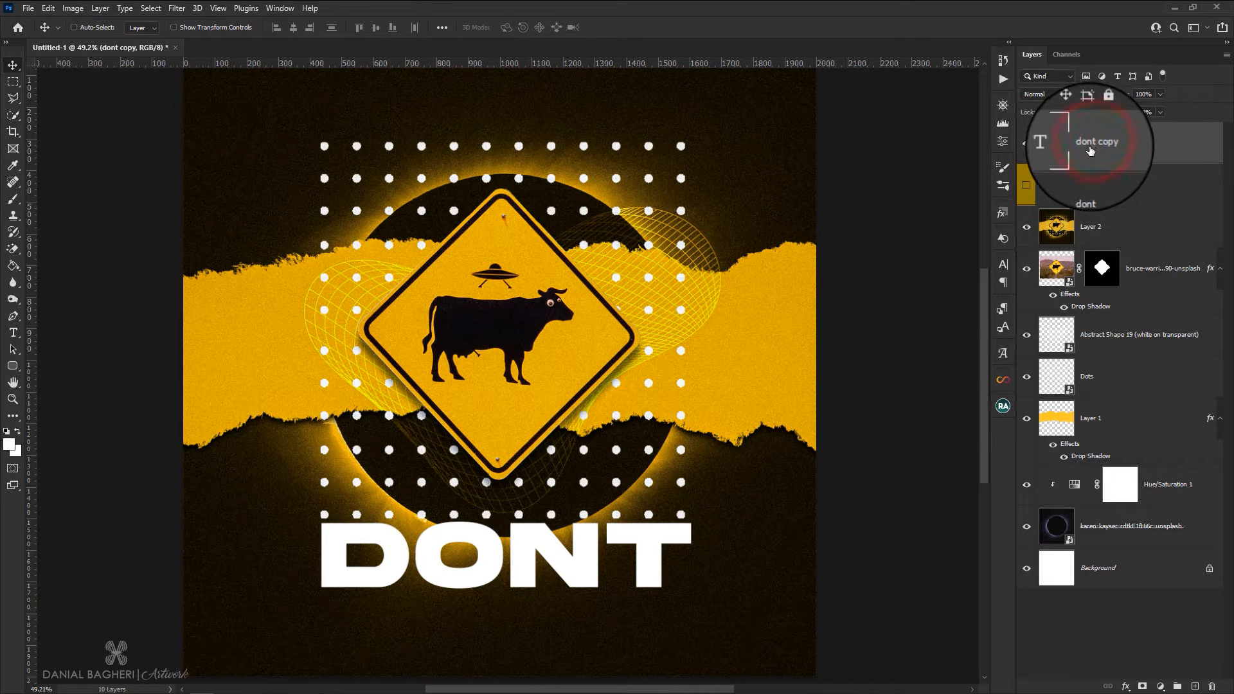
click(1129, 687)
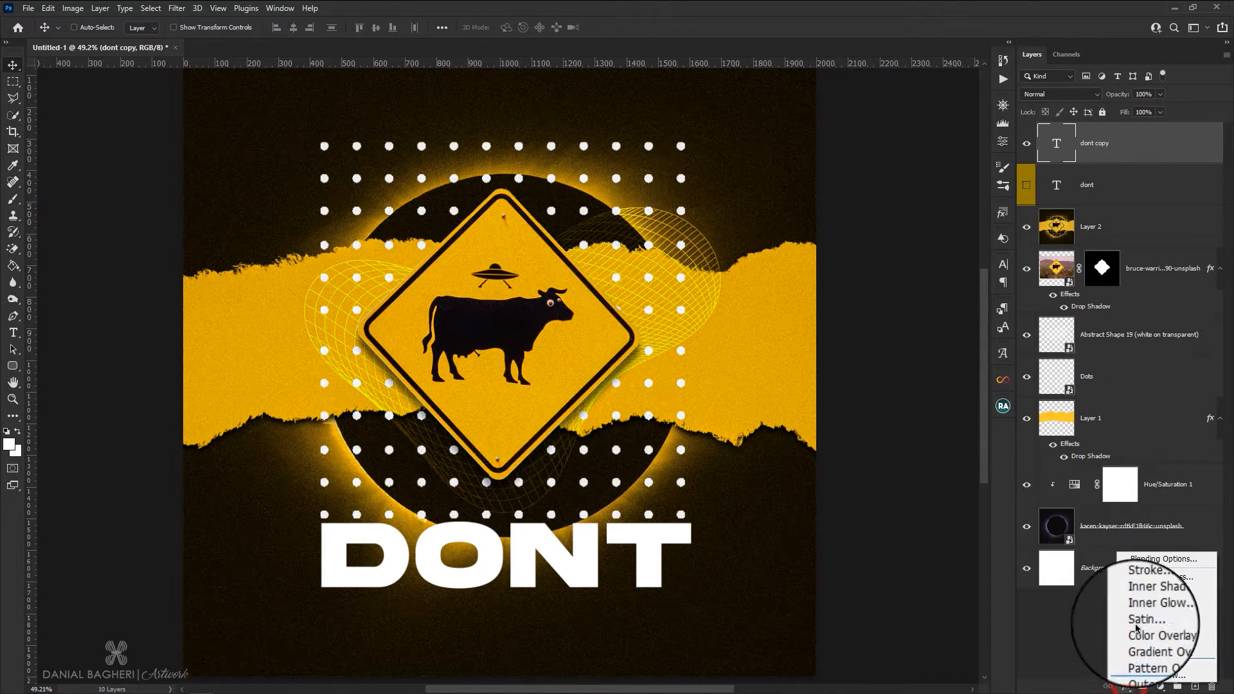
click(1147, 590)
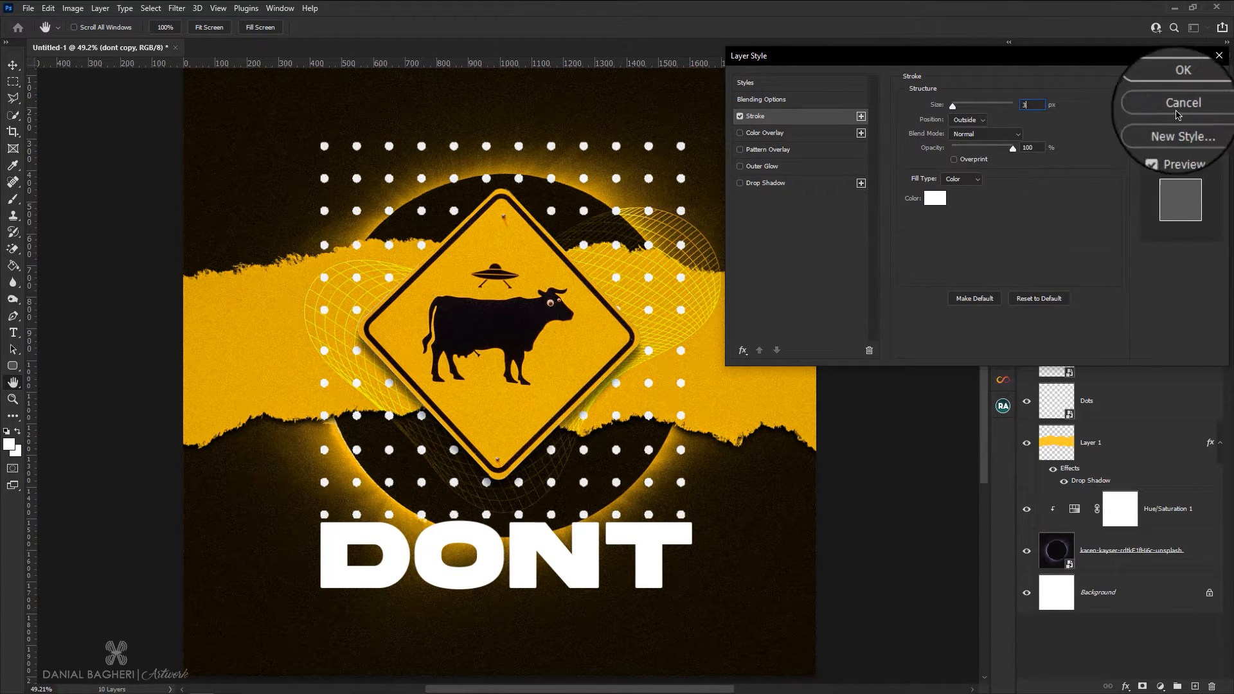
click(1176, 83)
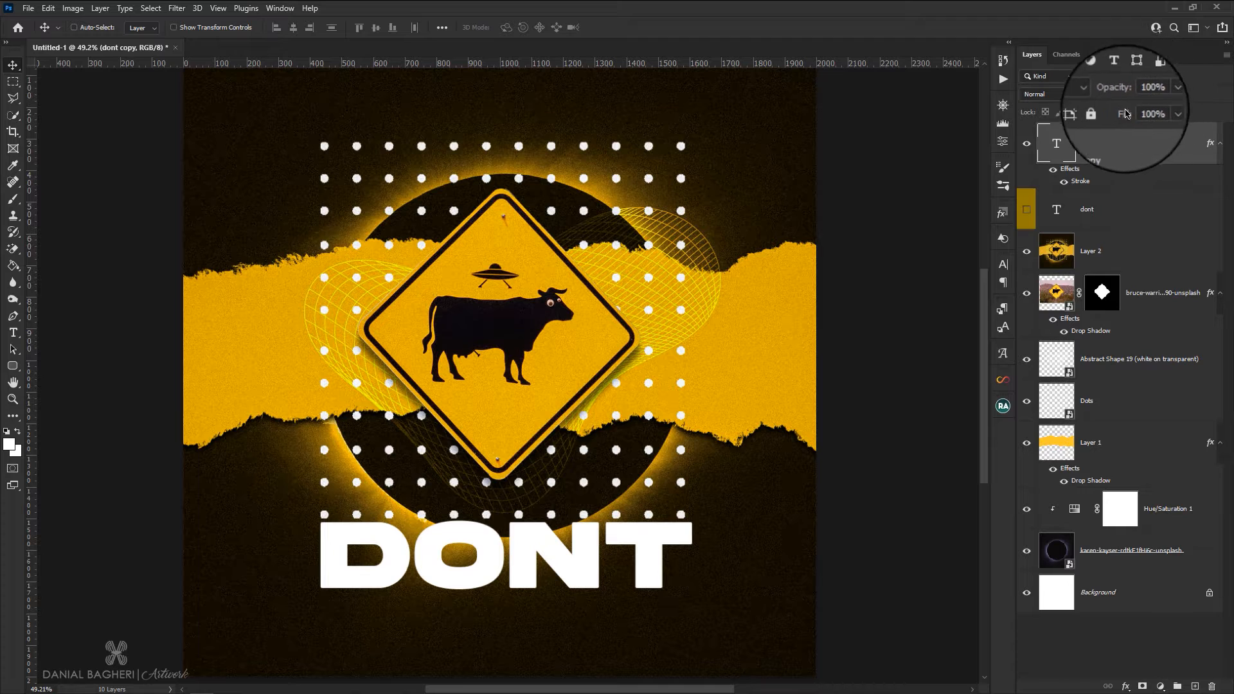
drag(1127, 115, 961, 131)
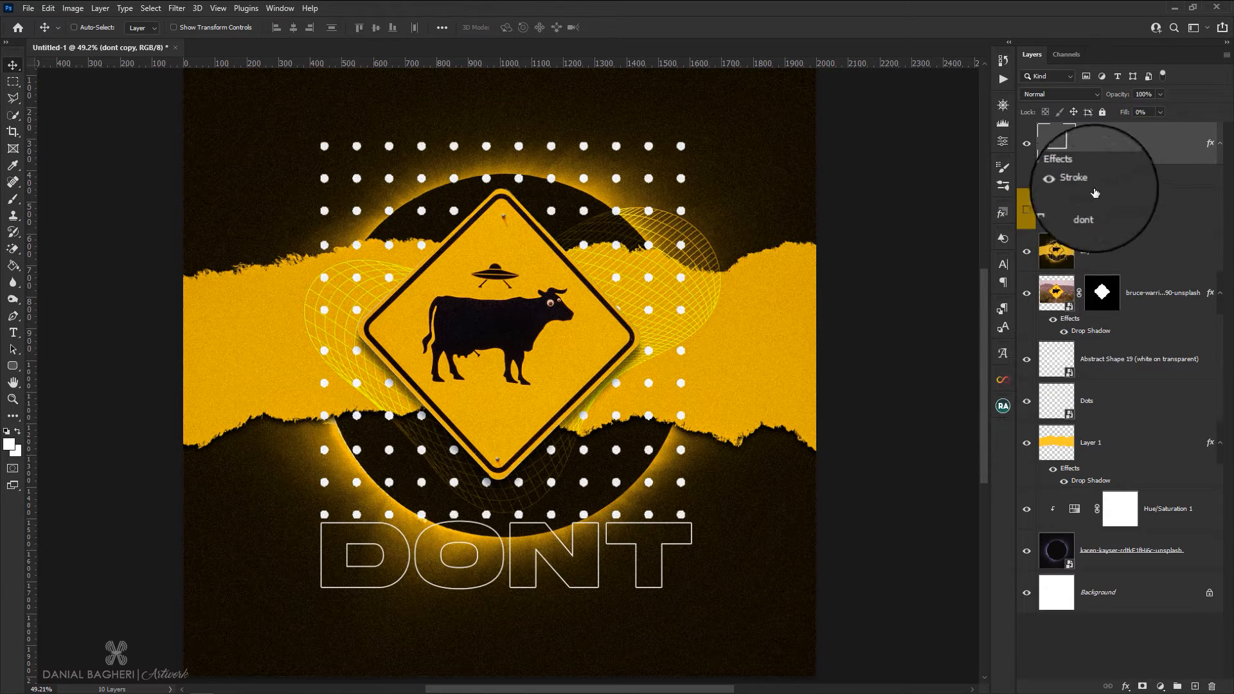
Place the outlined DONT copy beneath the original layer, show the original, and offset the outline slightly upward
drag(1102, 143, 1100, 225)
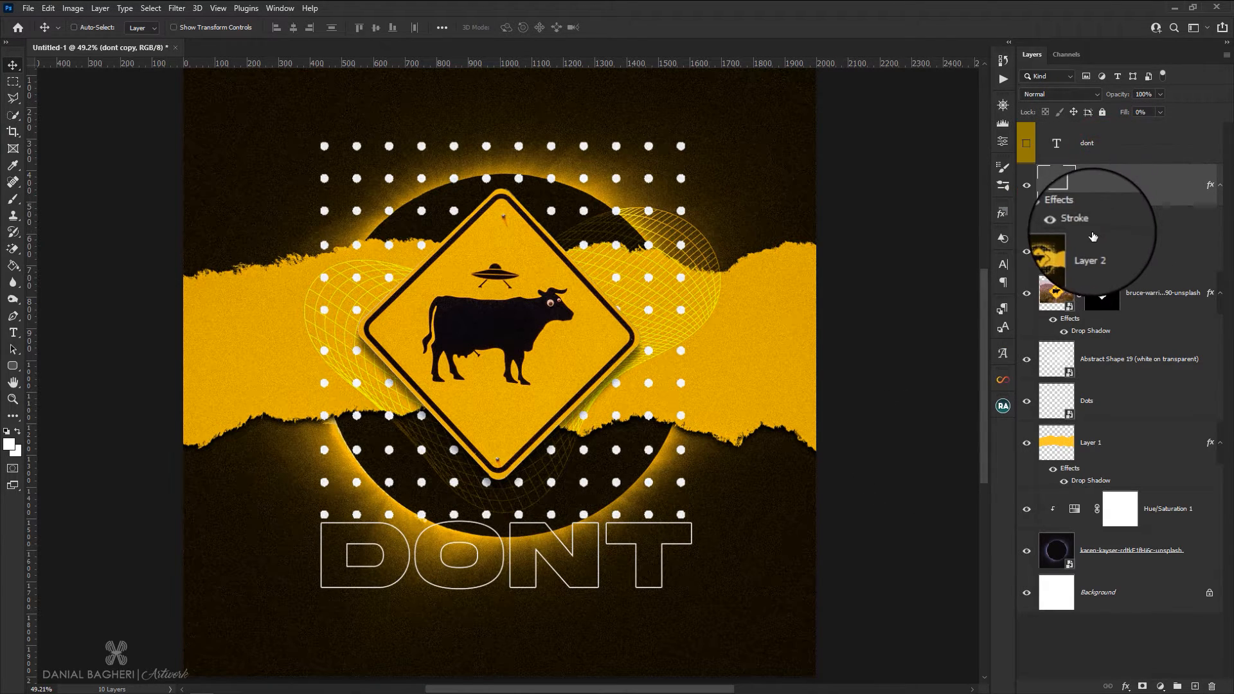
click(1027, 144)
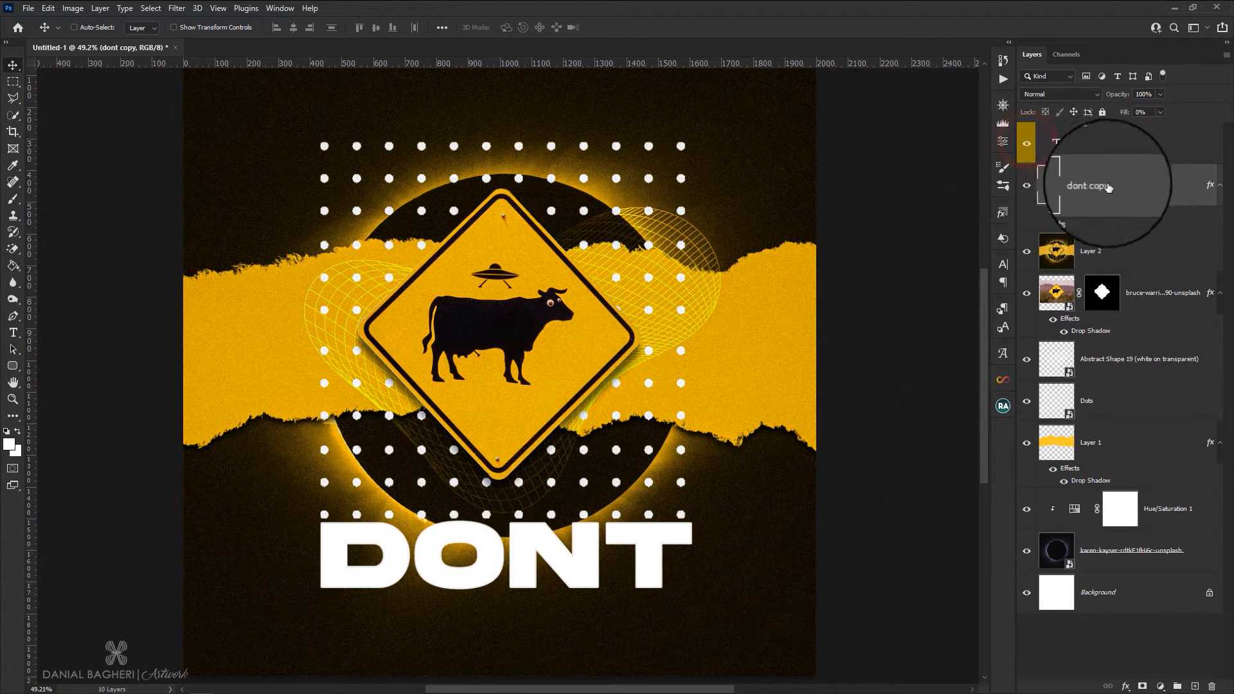
scroll(582, 581, up, 5)
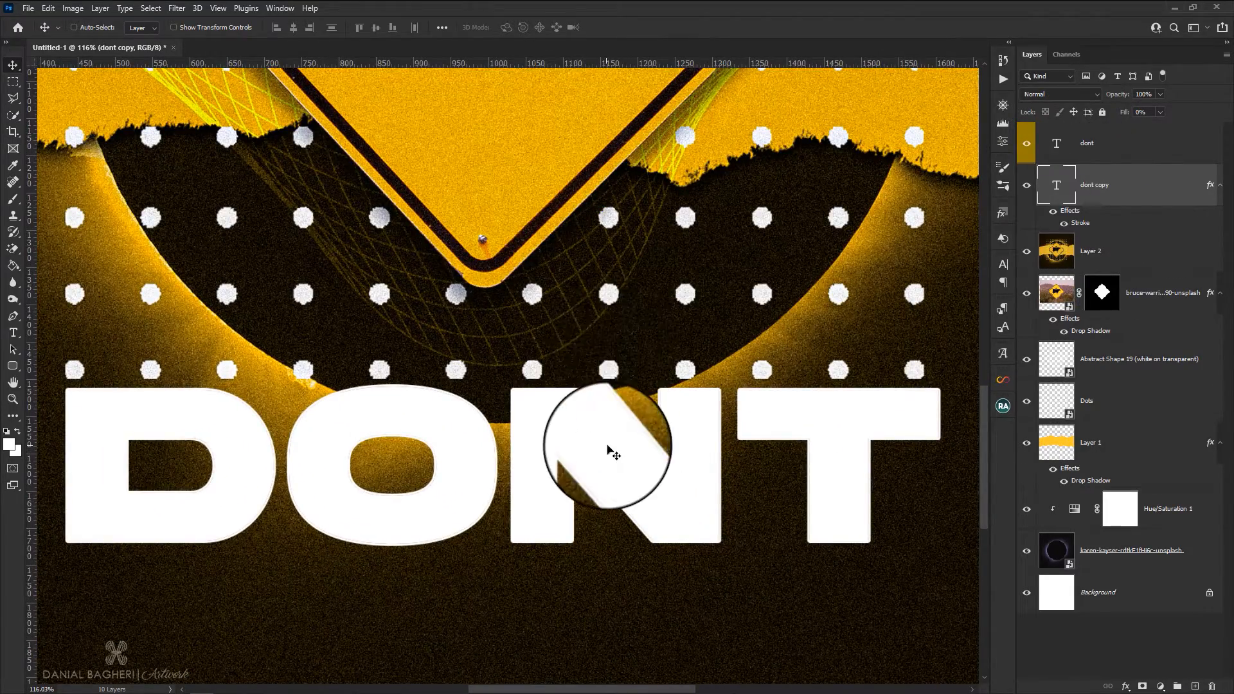
drag(614, 437, 613, 422)
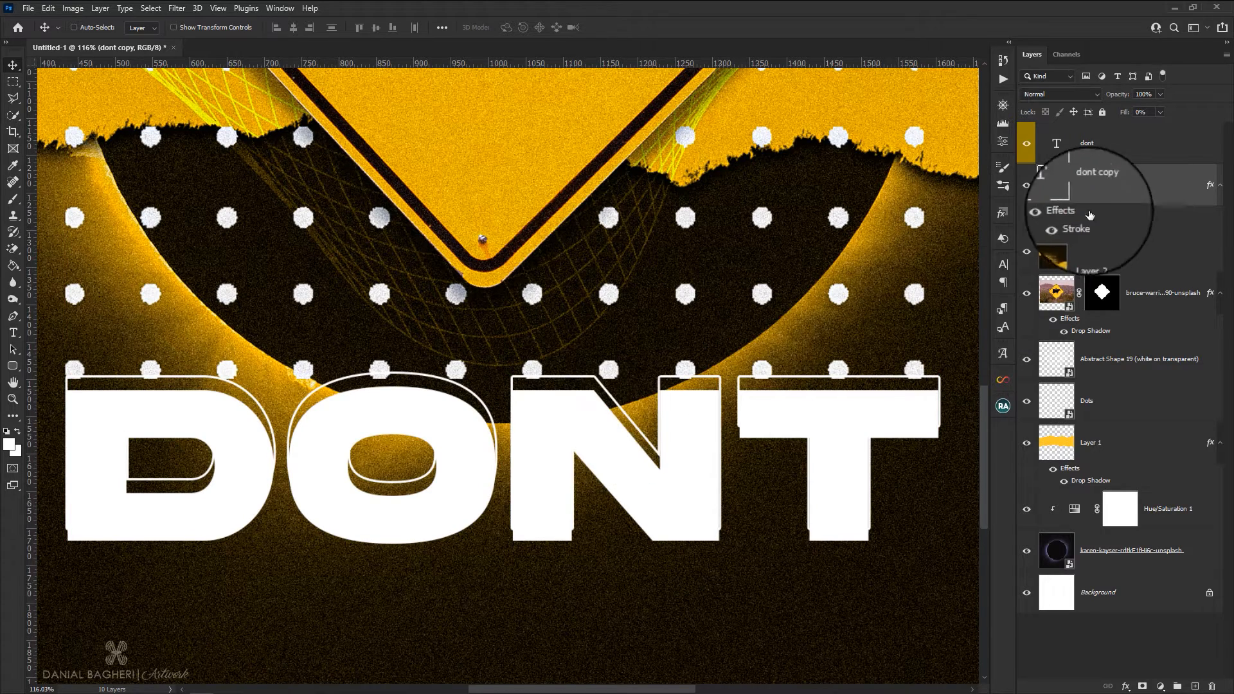
click(1026, 188)
click(1026, 188)
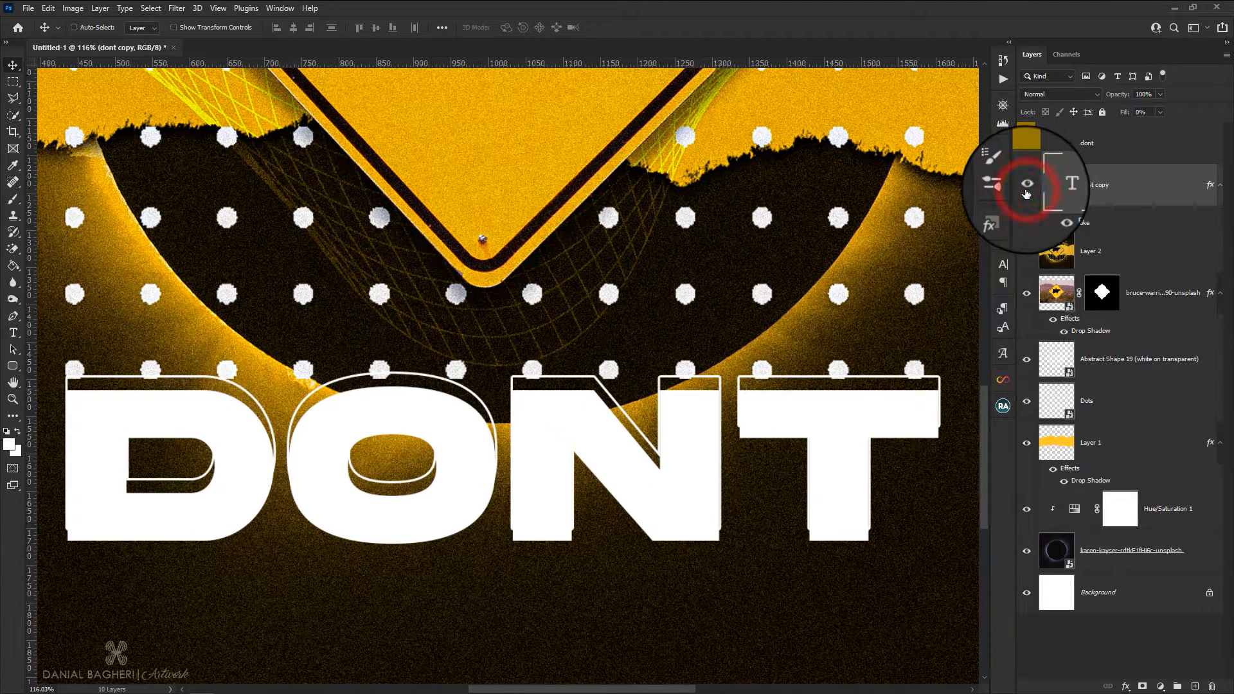
Add the white text "STOP" on a new layer above the DONT layers in Akira Expanded Super Bold at 89 pt
click(1086, 142)
scroll(521, 333, down, 2)
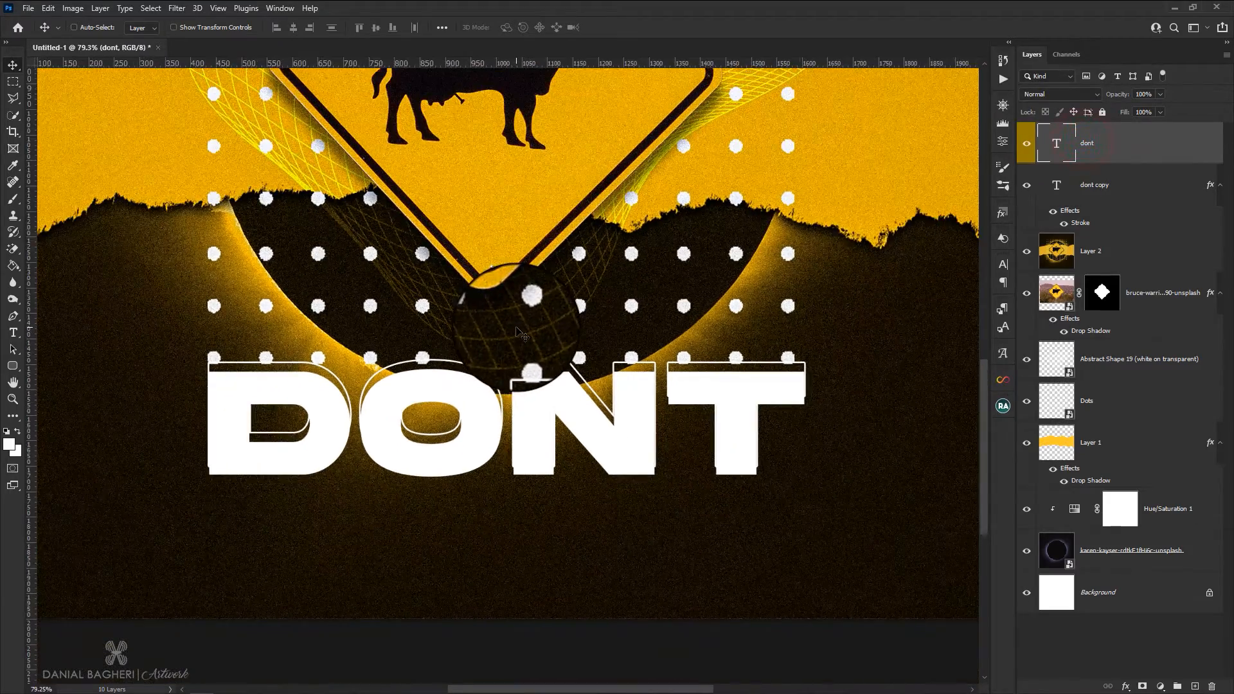
scroll(520, 333, down, 1)
click(1195, 687)
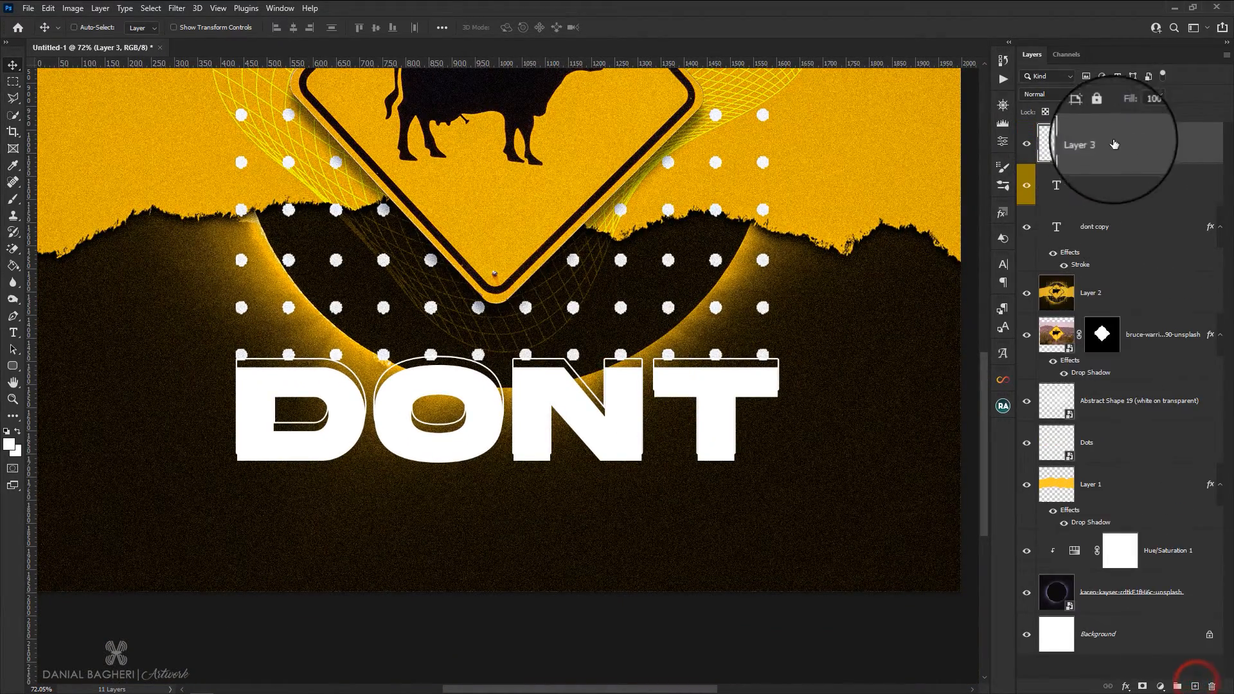
click(13, 332)
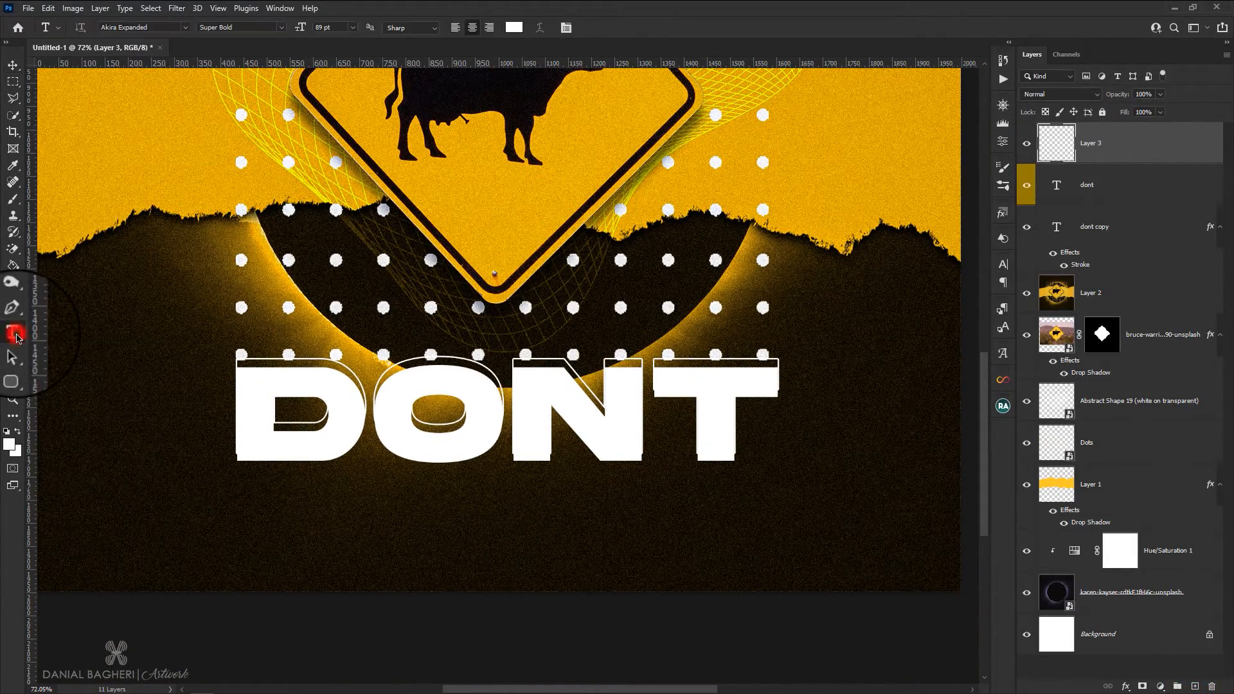
click(432, 201)
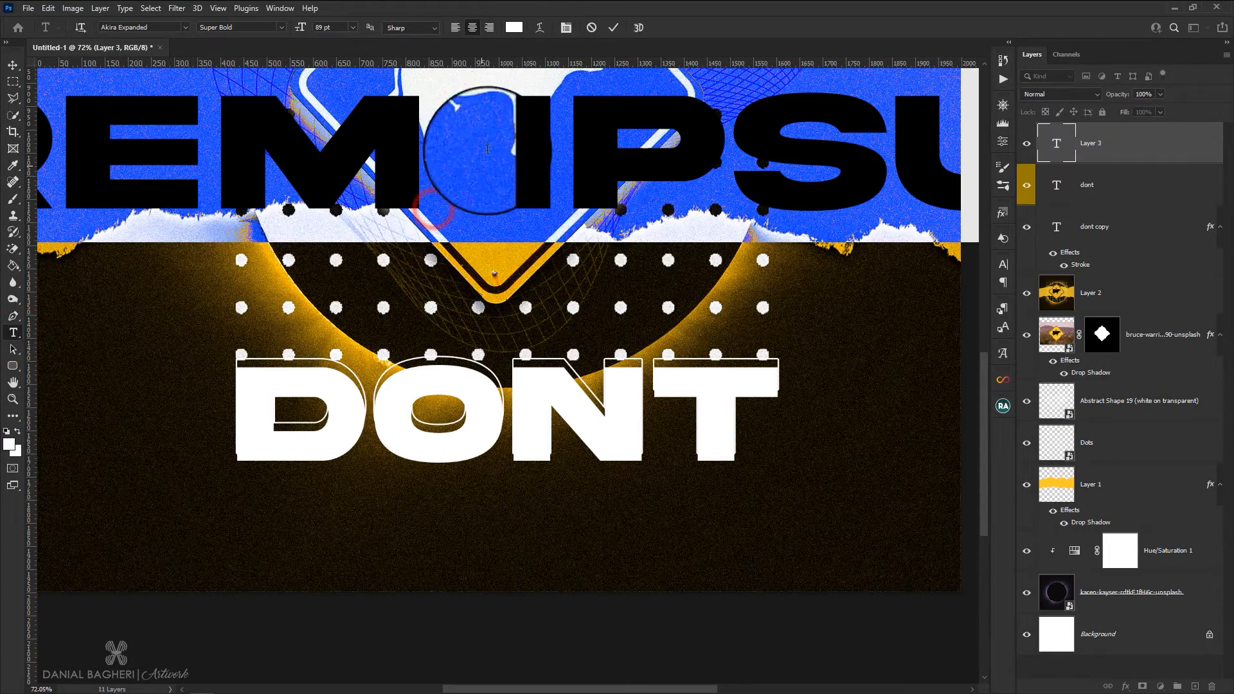
text(S)
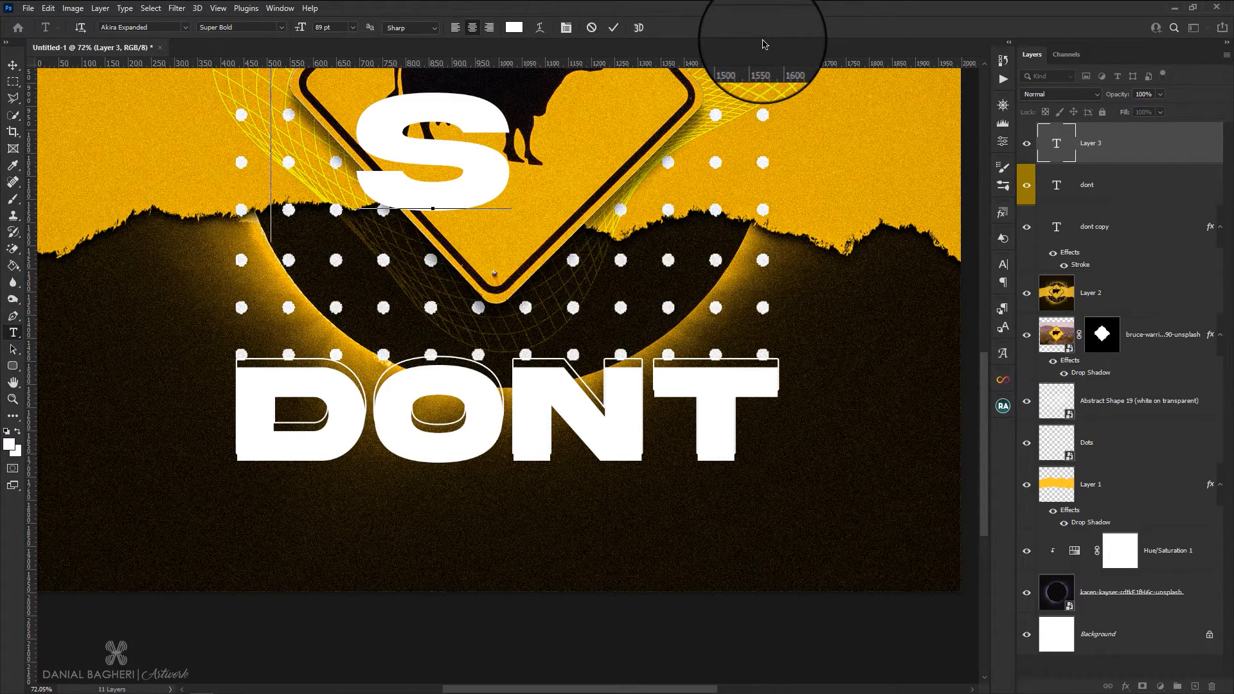
text(TOP)
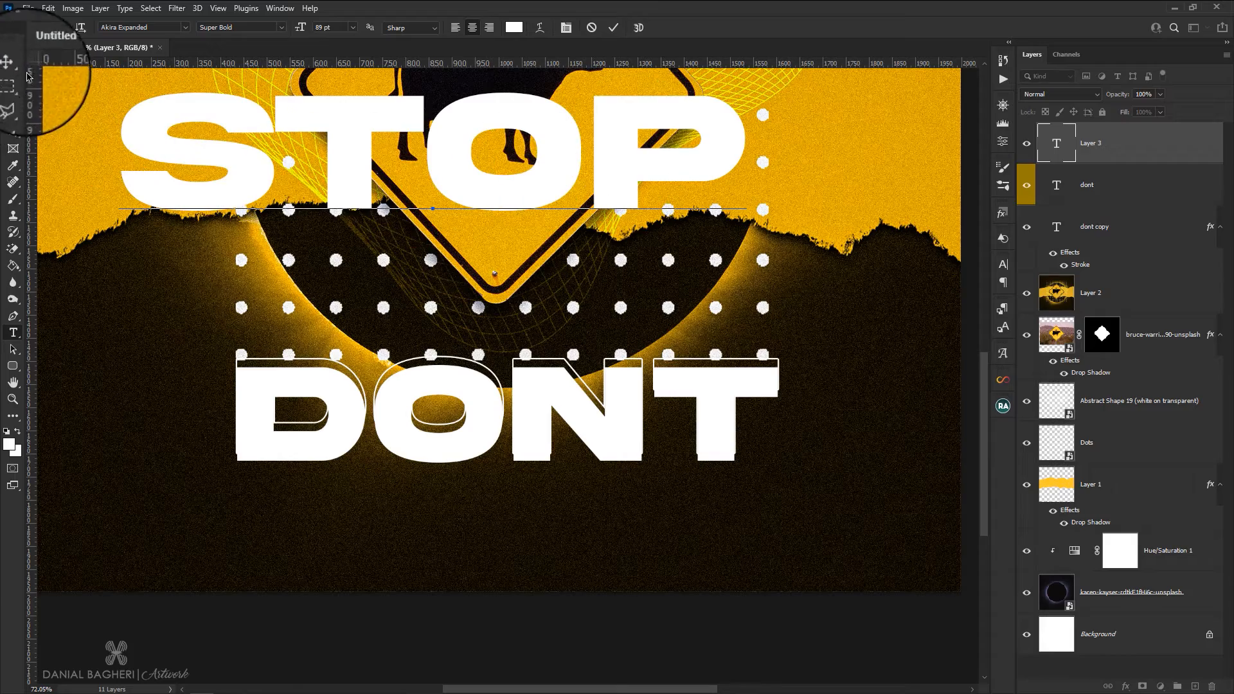
Scale the STOP text to 68.75% and center it just beneath the DONT text
click(13, 66)
drag(551, 137, 635, 522)
key(ctrl+t)
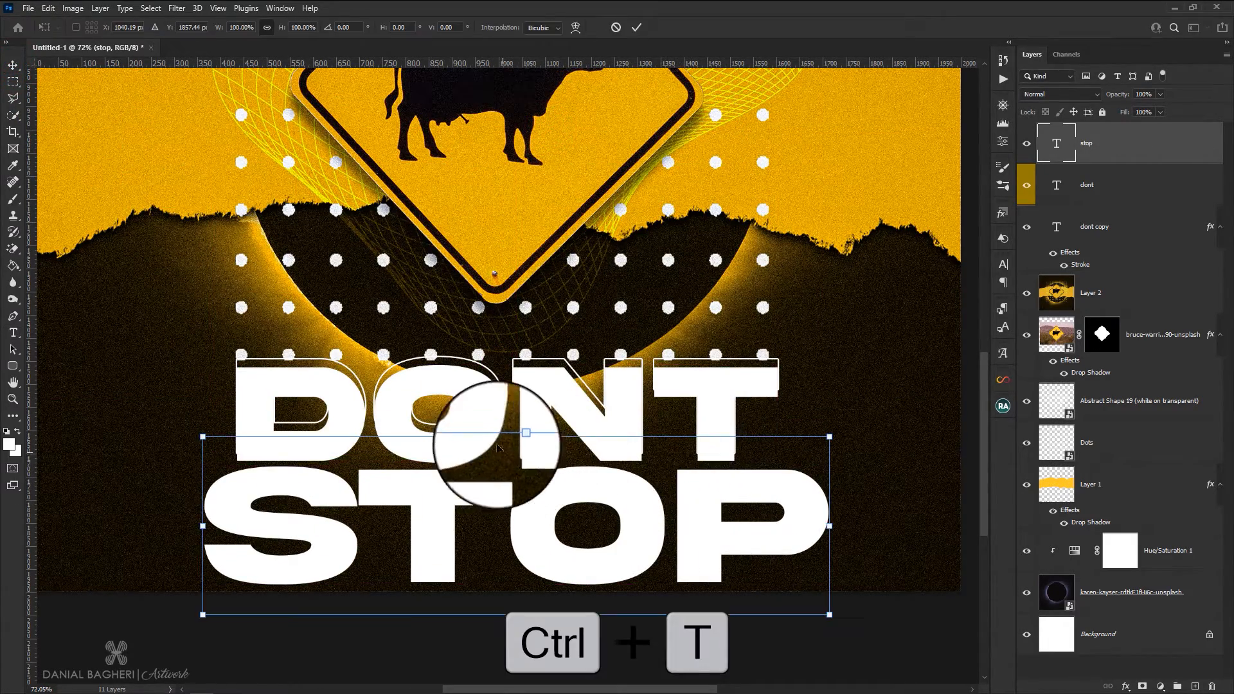
drag(513, 436, 518, 492)
drag(555, 542, 550, 486)
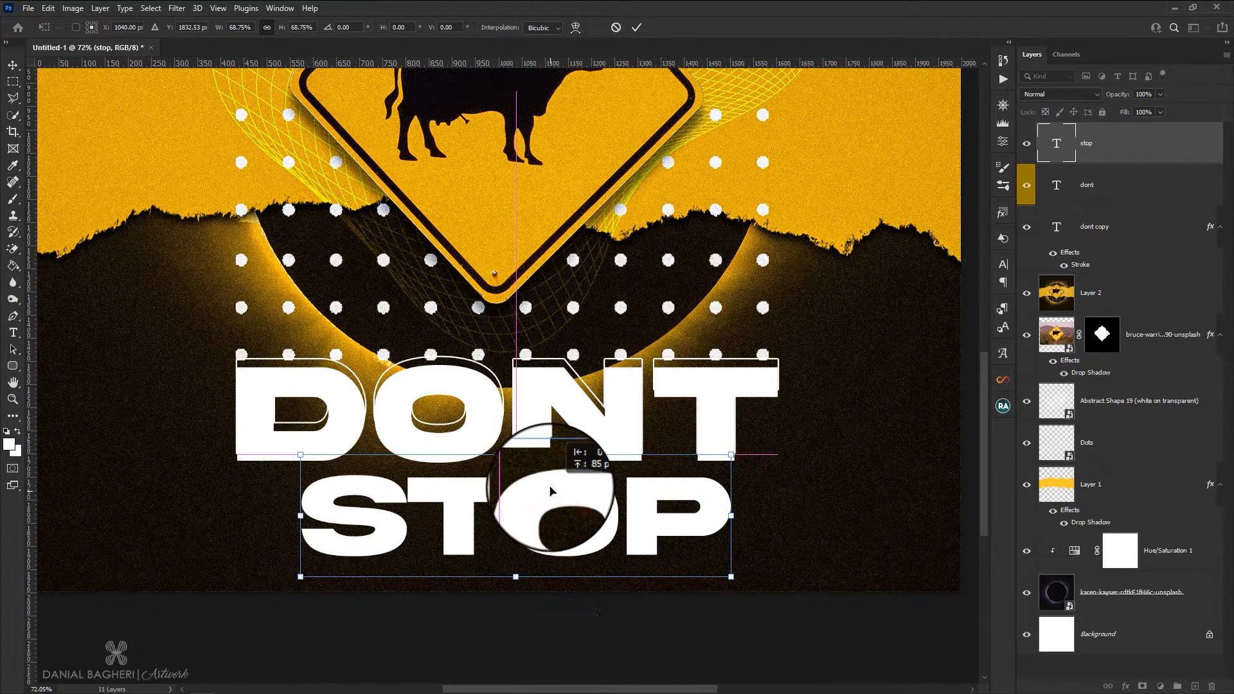
key(Return)
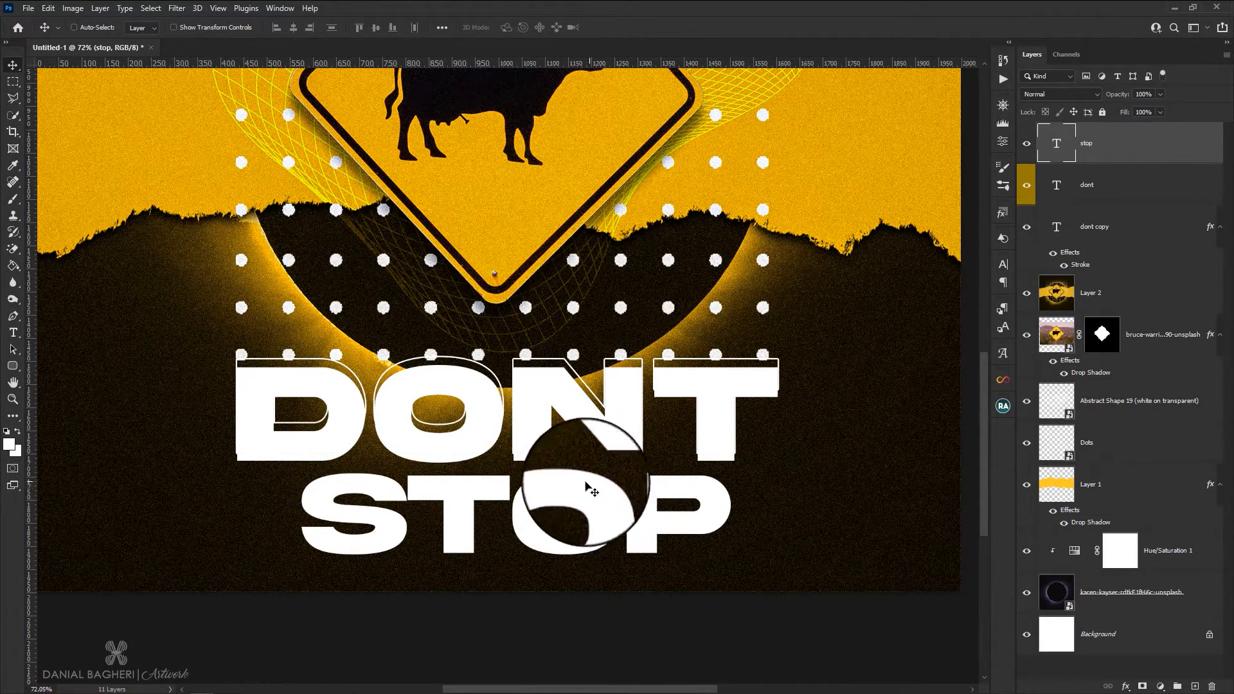
scroll(561, 491, up, 3)
drag(563, 503, 532, 495)
scroll(546, 505, up, 4)
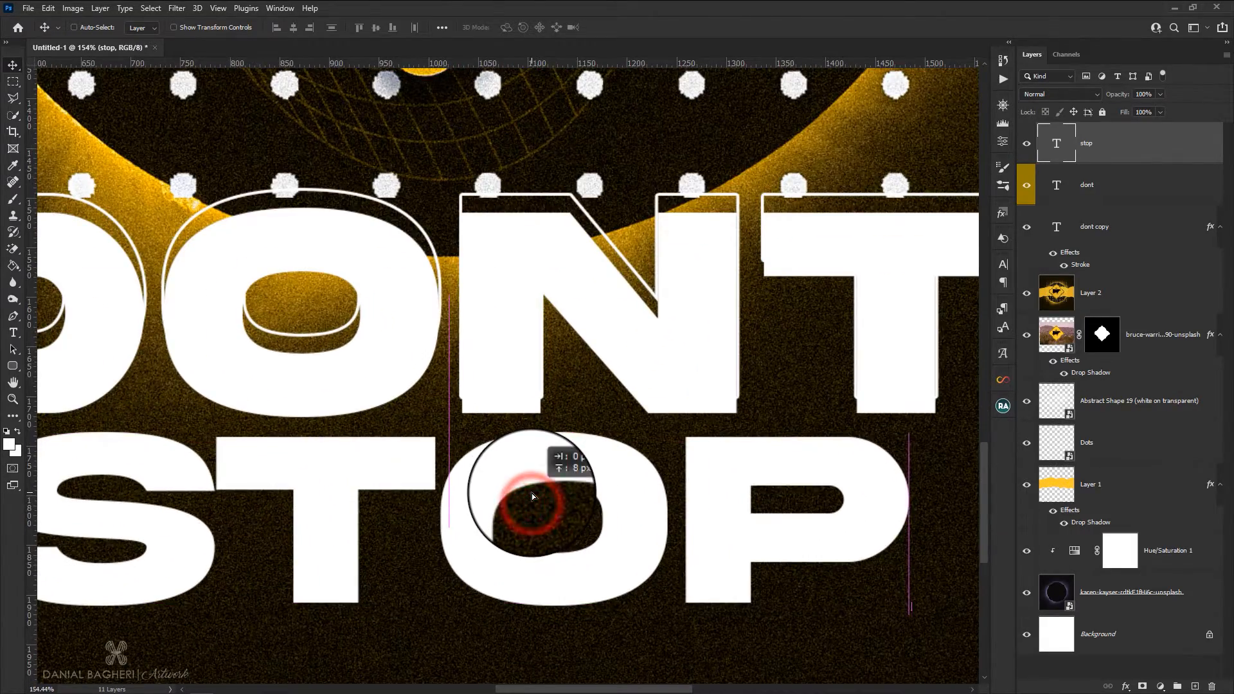
scroll(553, 482, down, 2)
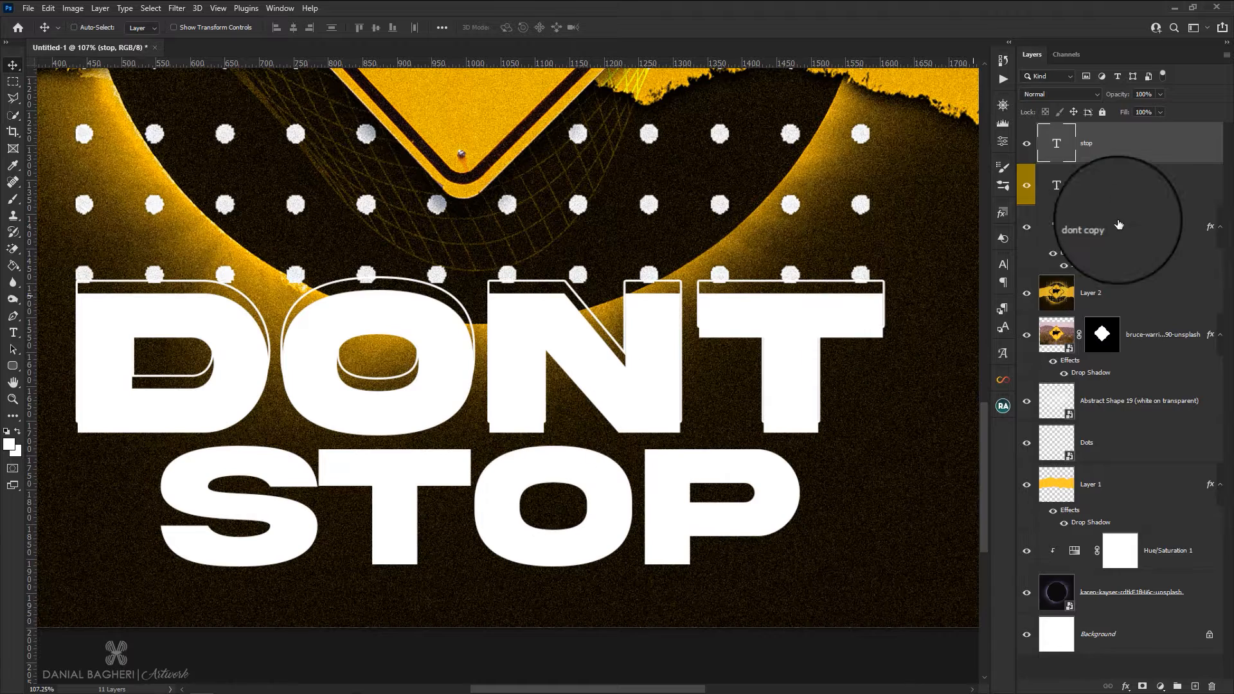
Label the STOP text layer yellow and duplicate it
right_click(1091, 149)
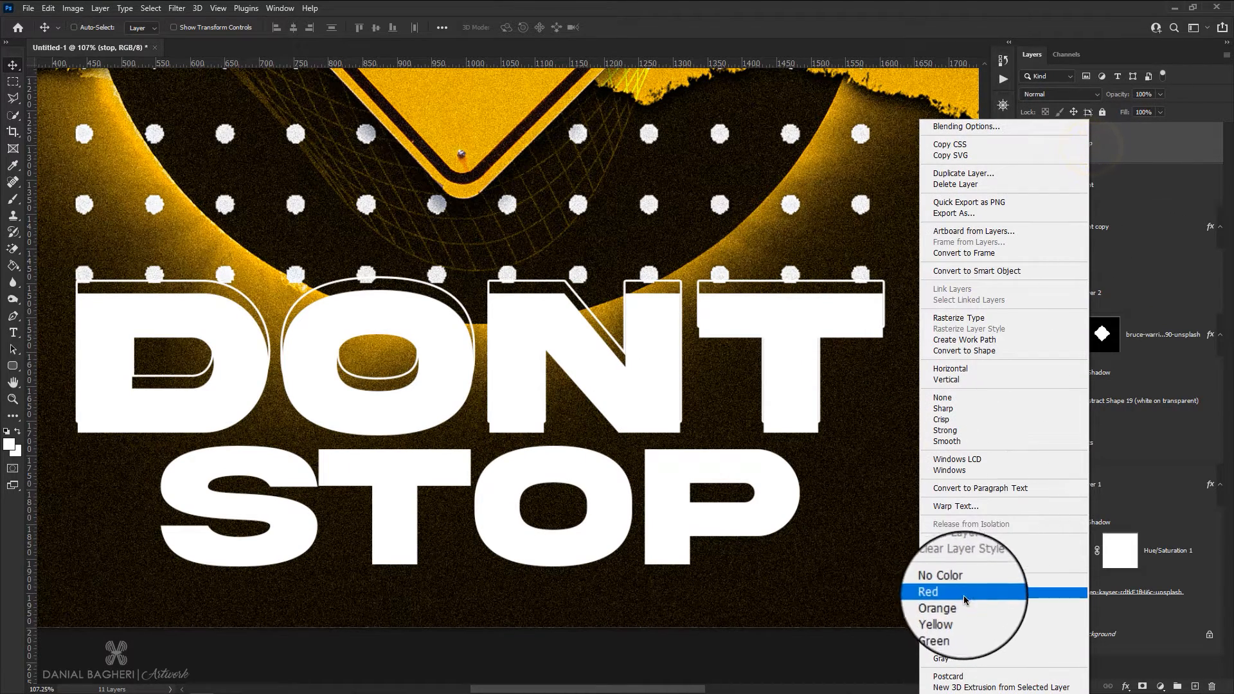
click(946, 615)
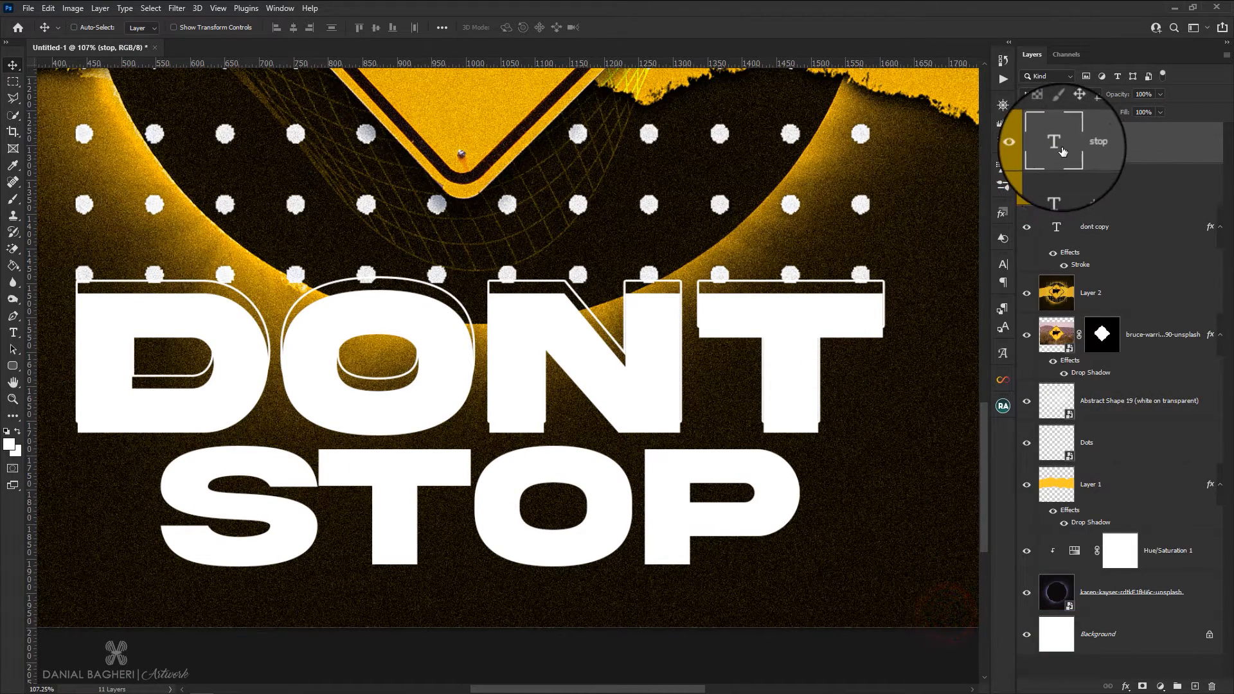
key(ctrl+j)
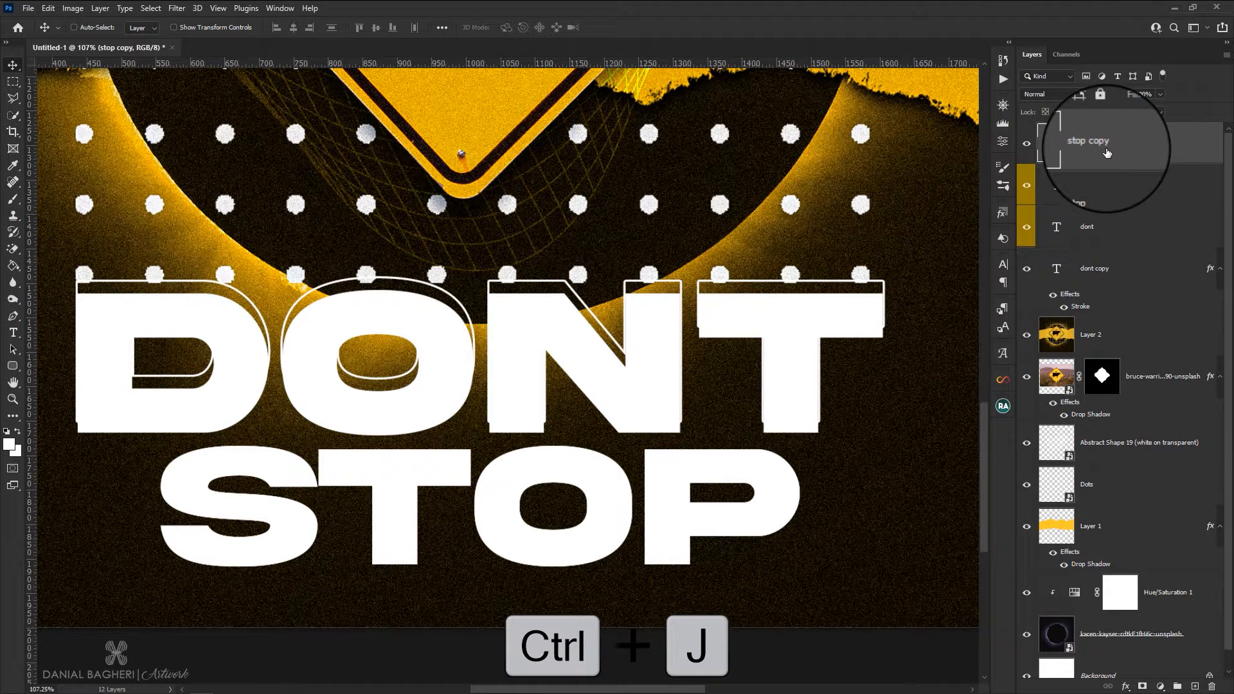
Give the STOP copy a 3 px white outside Stroke and set its fill to 0%
click(1134, 687)
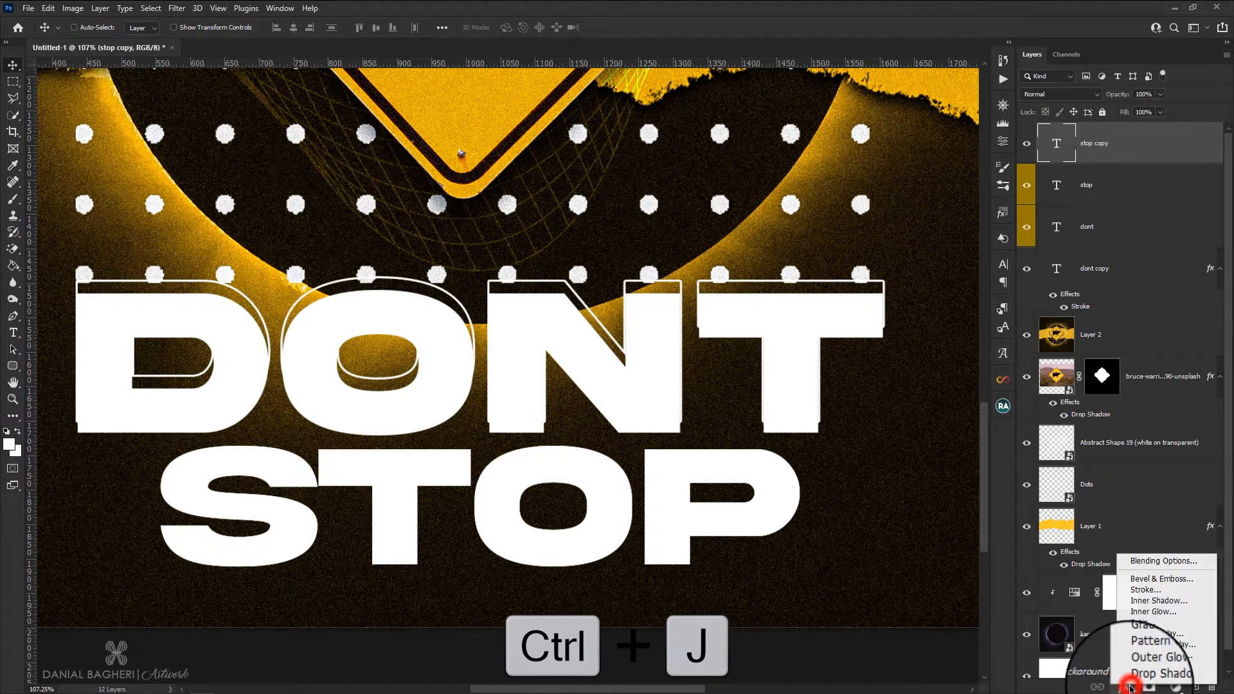
click(1147, 588)
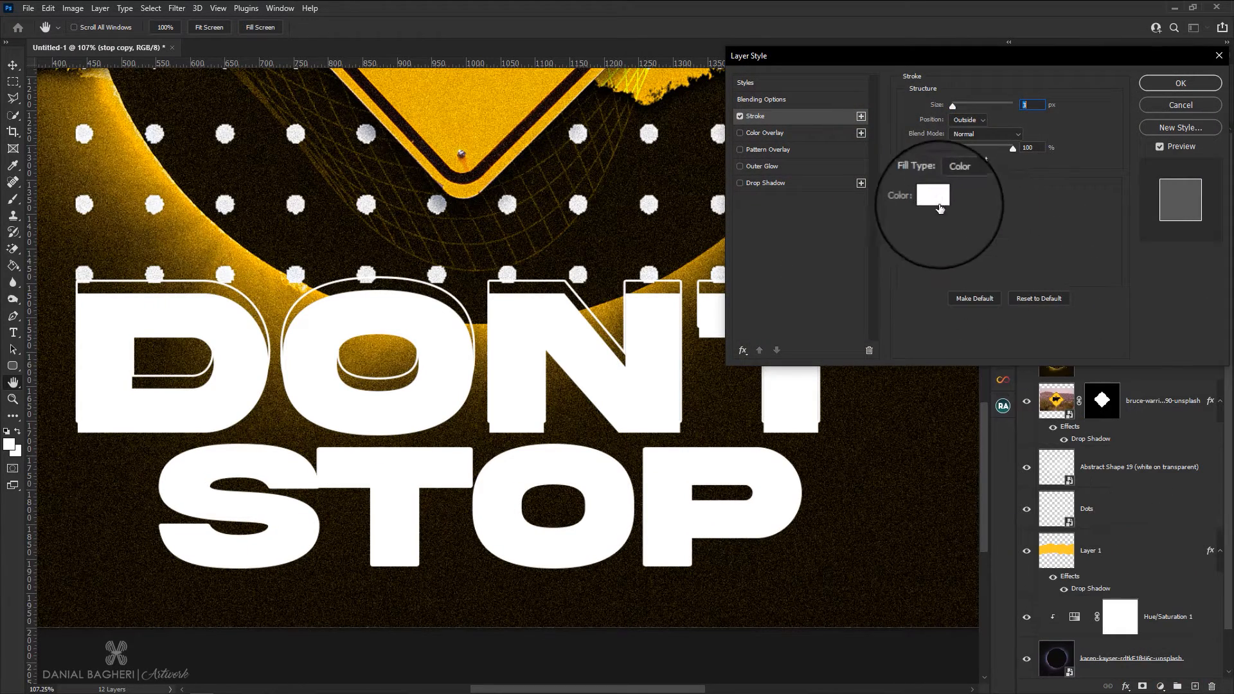
click(1181, 83)
drag(1131, 114, 954, 161)
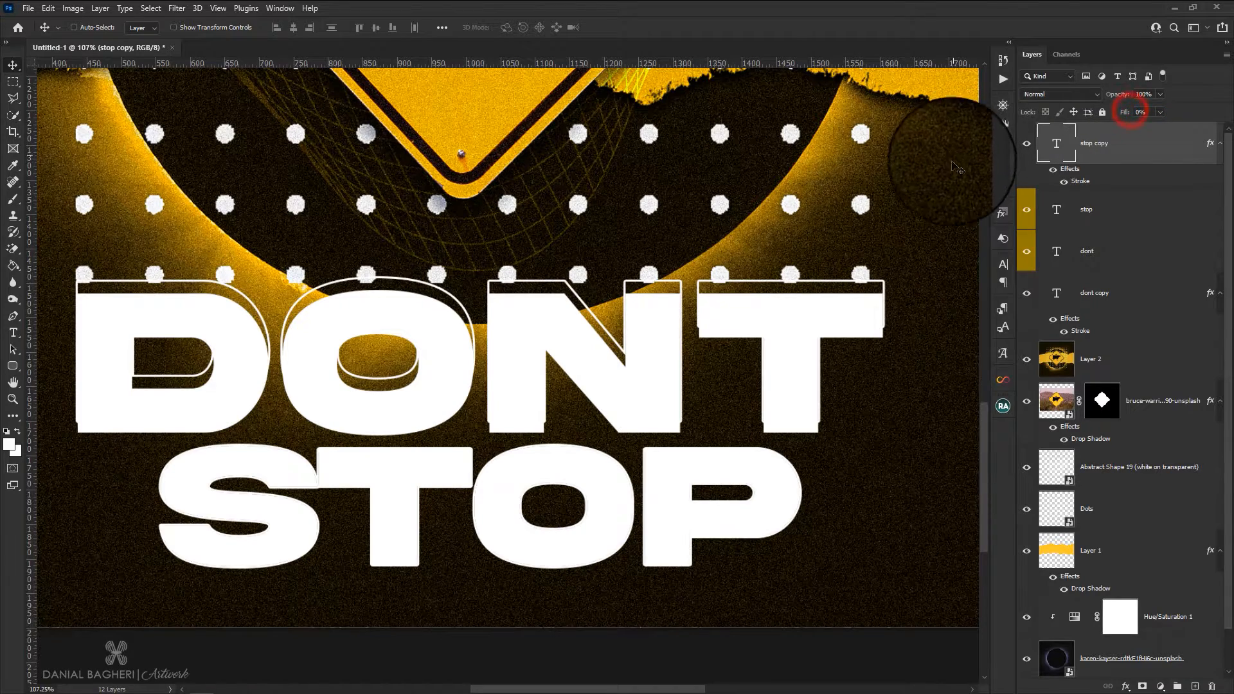
Move the outlined STOP copy beneath the original STOP layer and offset the outline slightly downward
click(1030, 211)
click(1028, 210)
drag(1100, 147, 1100, 193)
scroll(477, 522, up, 3)
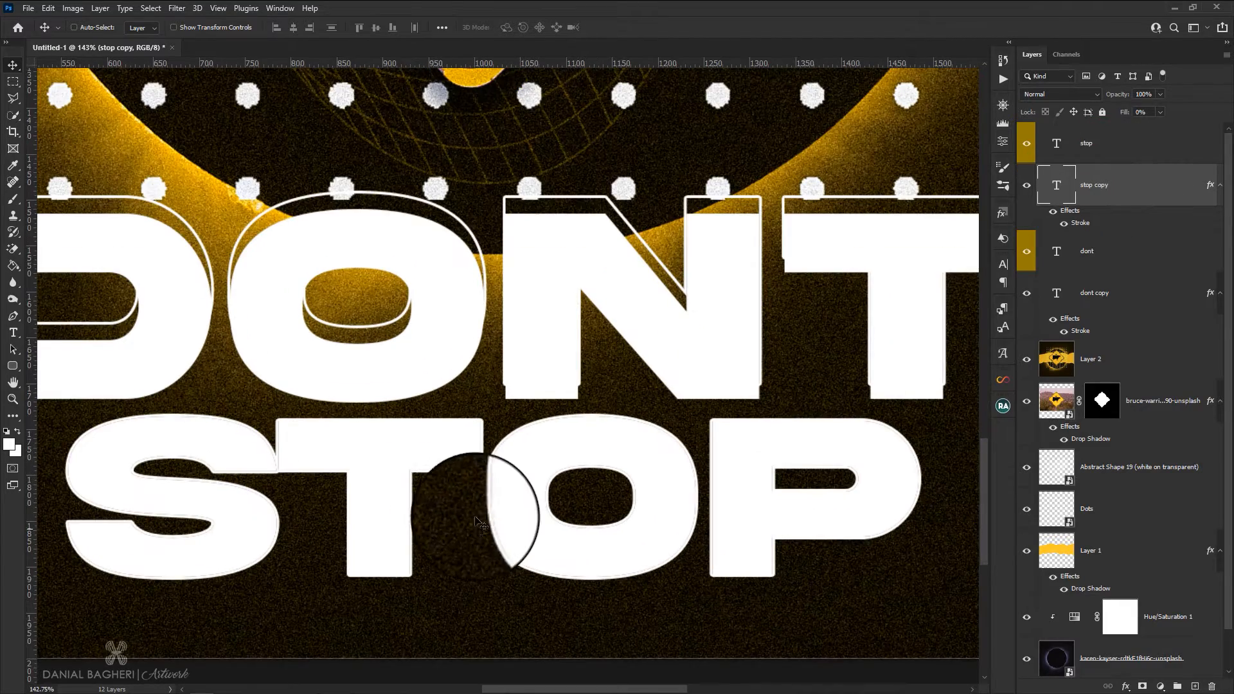
drag(489, 497, 488, 511)
drag(634, 477, 636, 484)
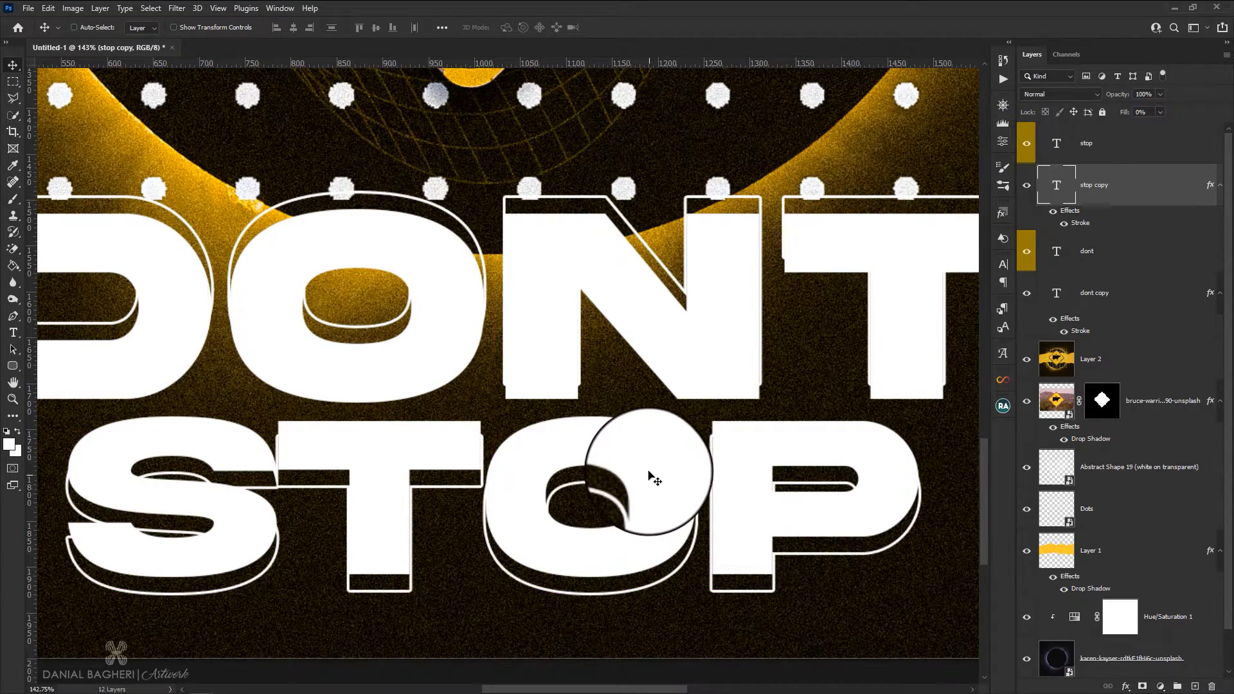
Group all four DONT and STOP text layers and name the group "text"
scroll(649, 476, down, 6)
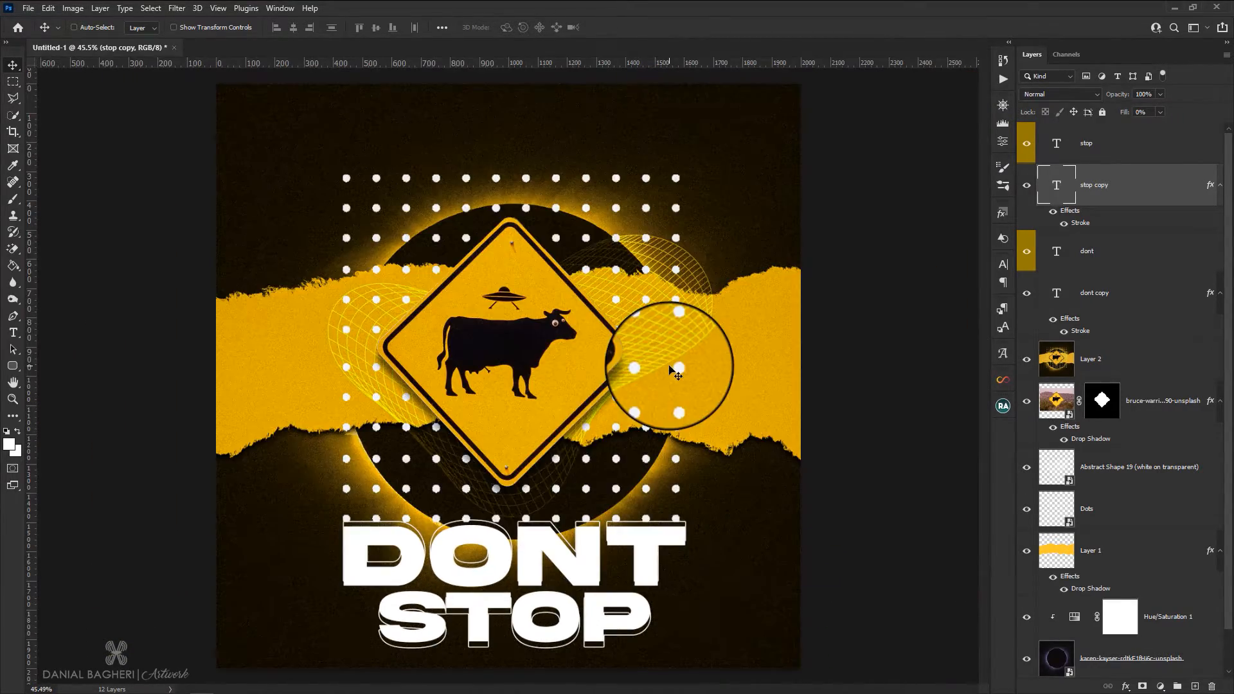
scroll(582, 459, down, 1)
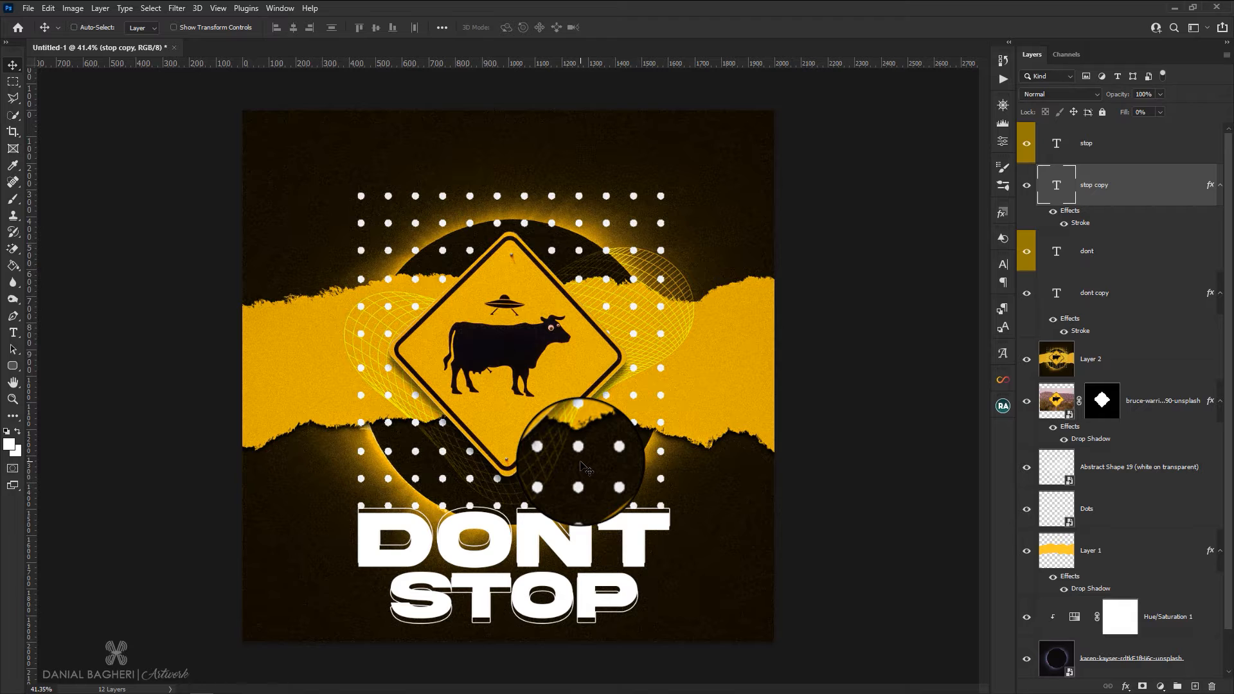
click(1083, 283)
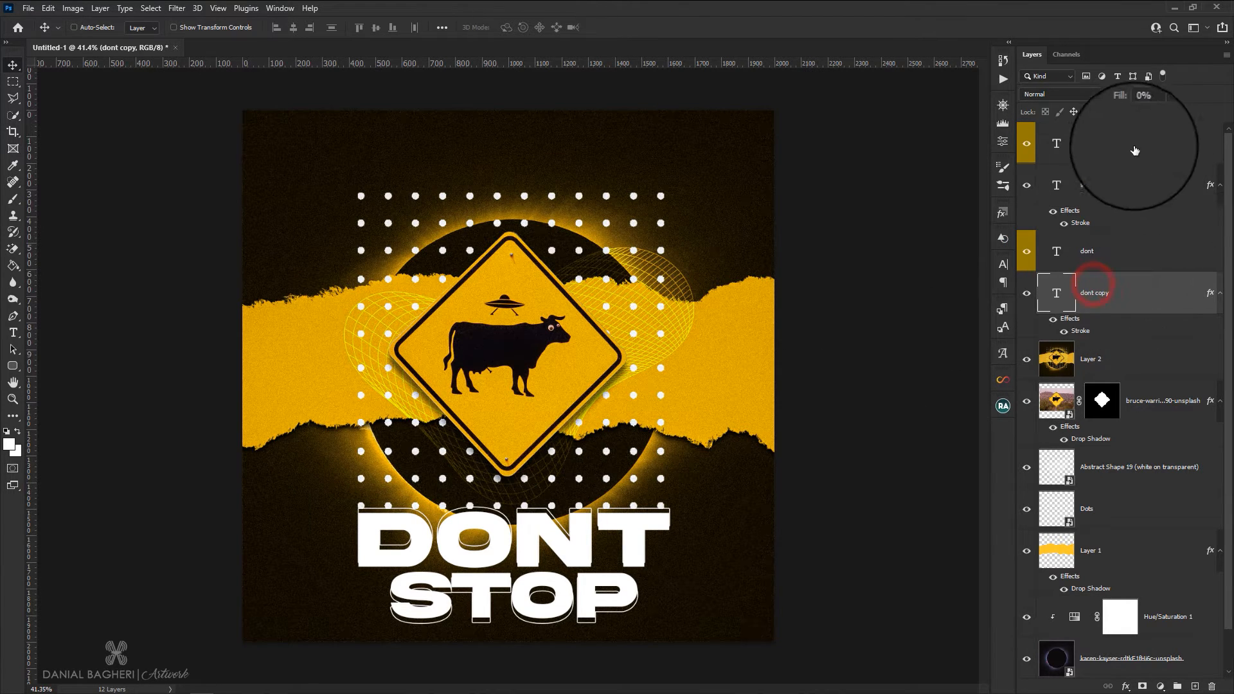
shift+click(1131, 147)
click(1176, 685)
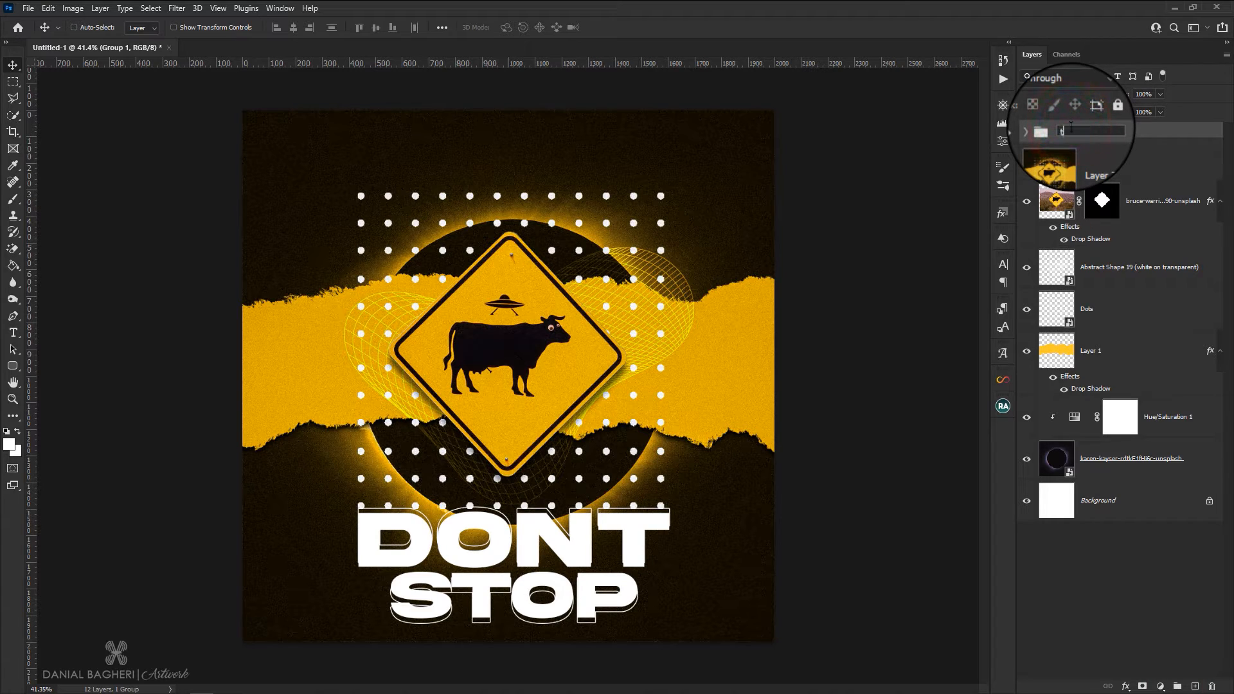
text(ext)
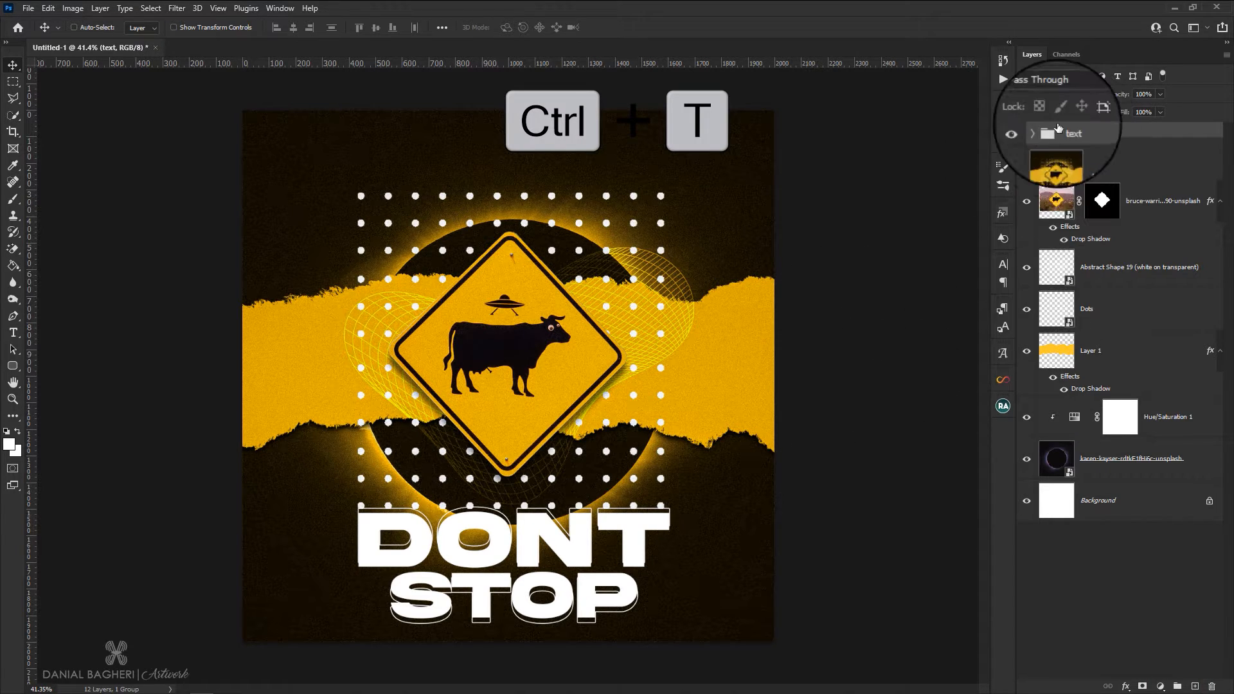
Scale the text group down to about three quarters of its size and move it slightly up, centred beneath the sign
key(ctrl+t)
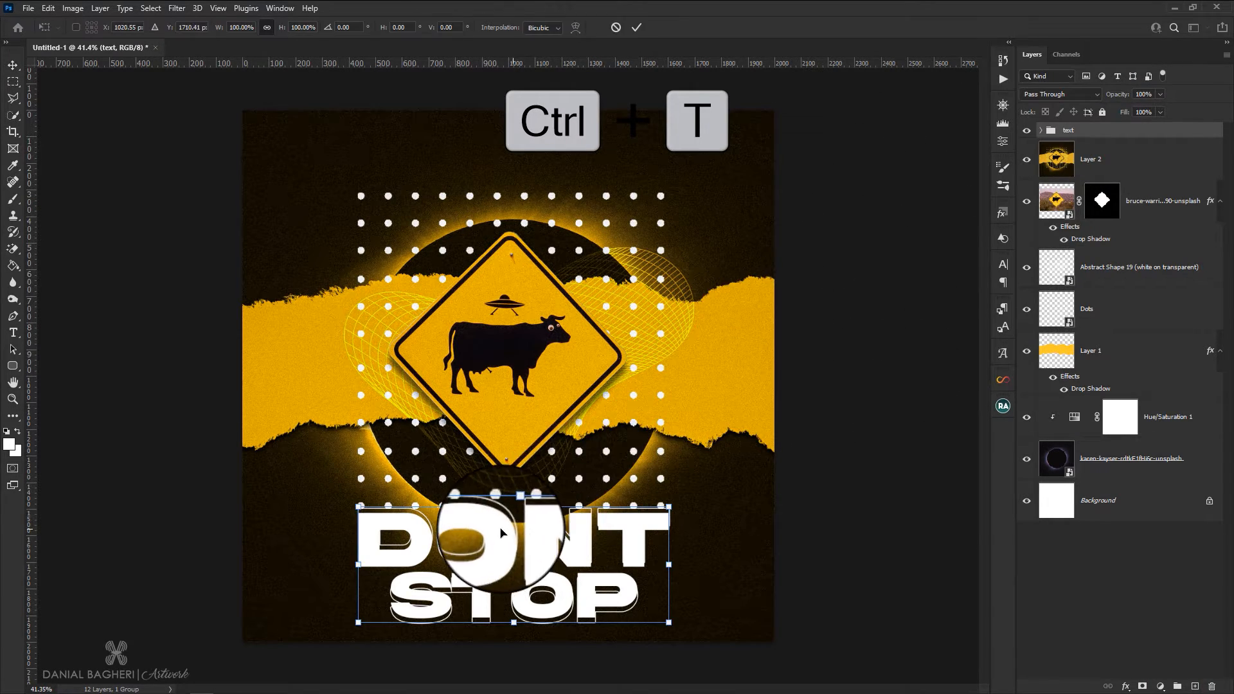
drag(513, 508, 550, 534)
key(Return)
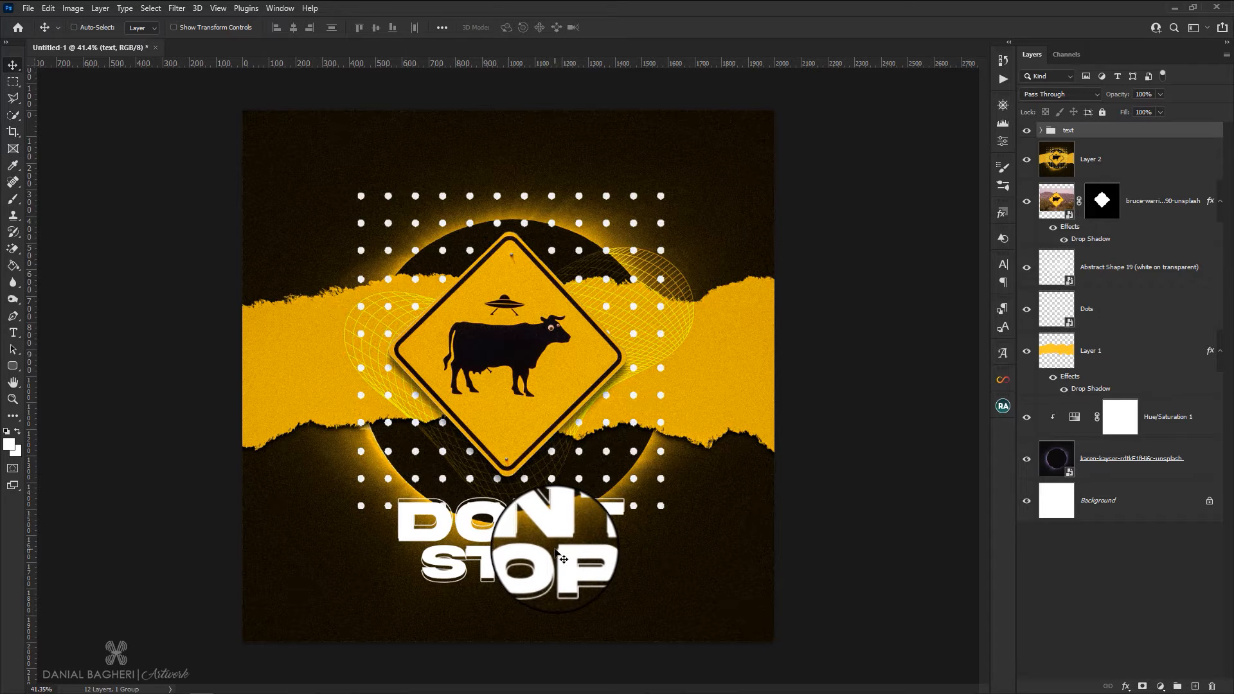
Duplicate the Dots layer and place the copy at the top of the layer stack, above the text group
click(1093, 310)
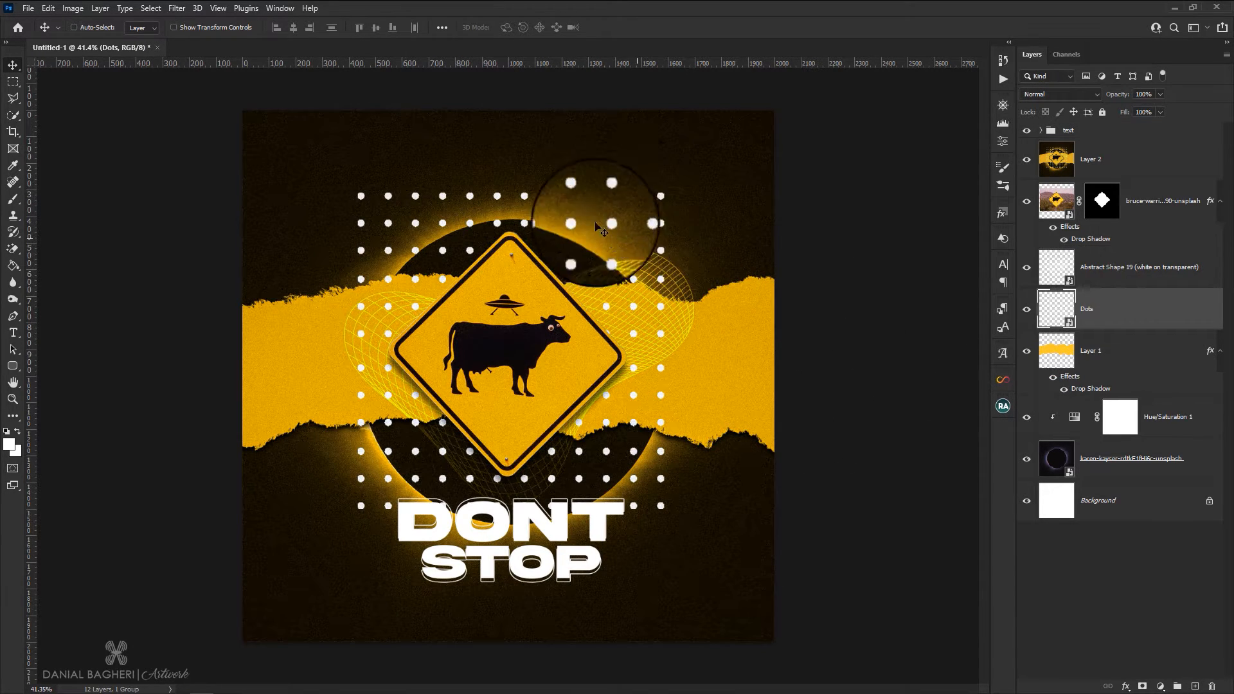
mouse_move(1097, 310)
mouse_down()
mouse_move(1098, 120)
mouse_move(1089, 125)
mouse_up()
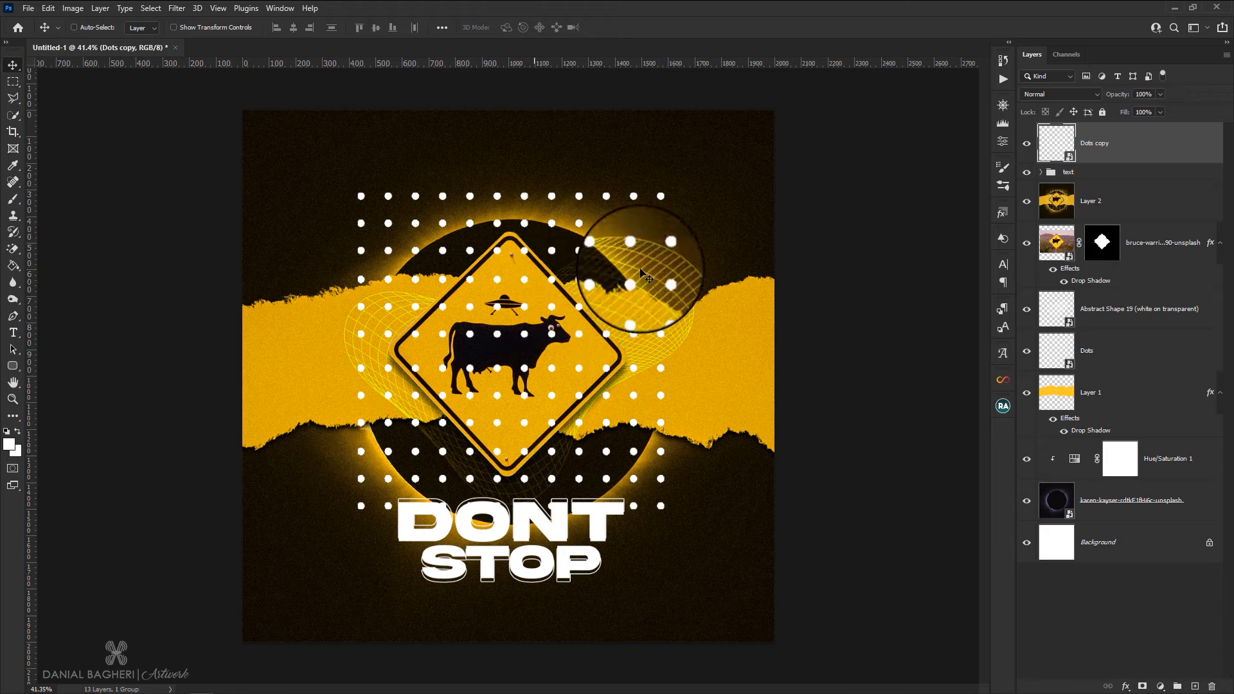
click(1027, 144)
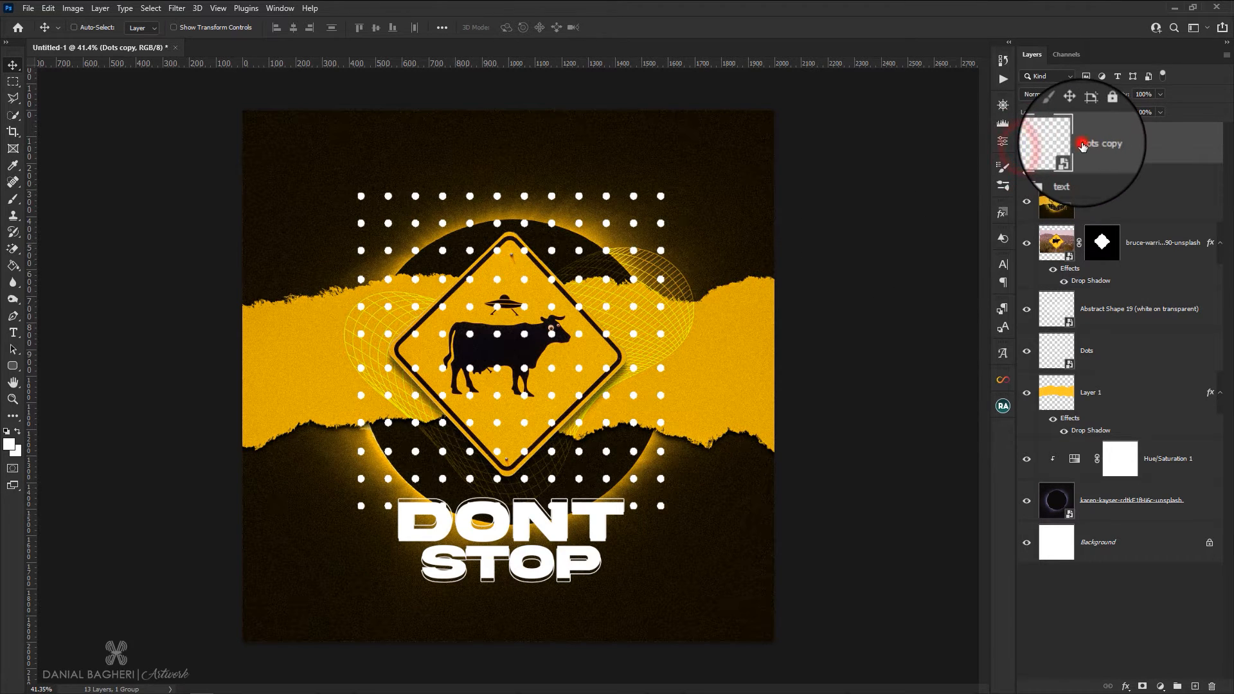
Move the Dots copy down over the DONT STOP text at 31.95% scale, and hide the layer
drag(550, 340, 554, 458)
key(ctrl+t)
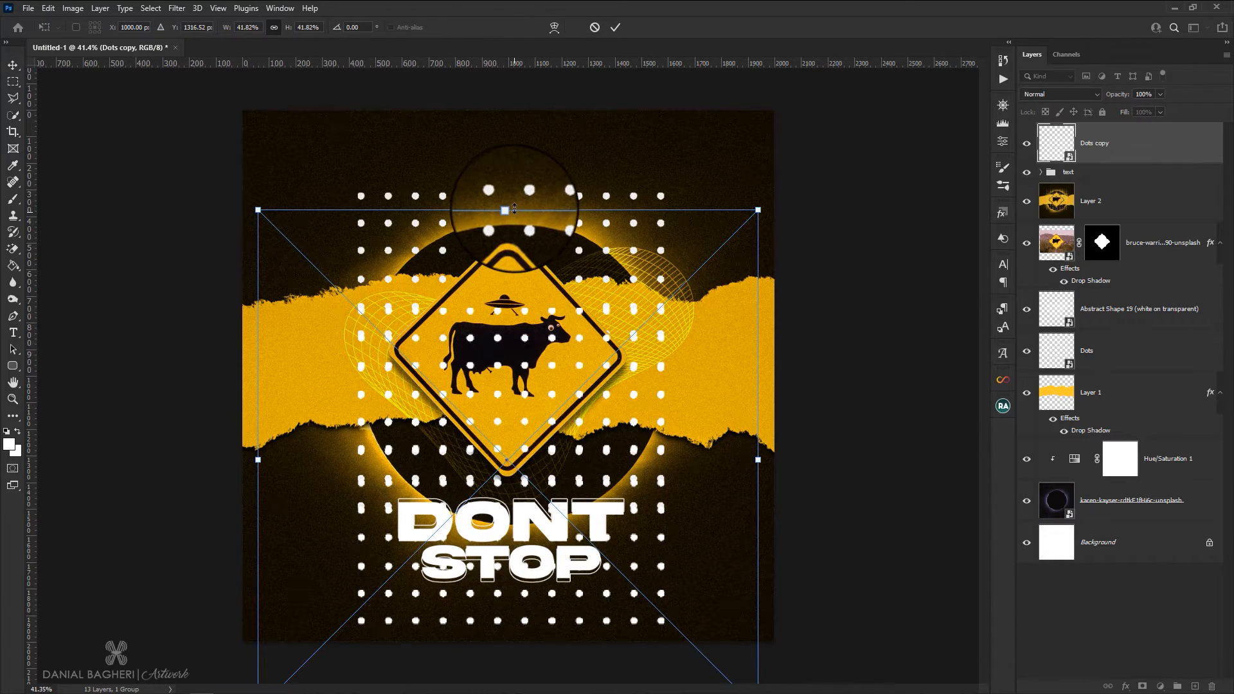
drag(508, 210, 509, 328)
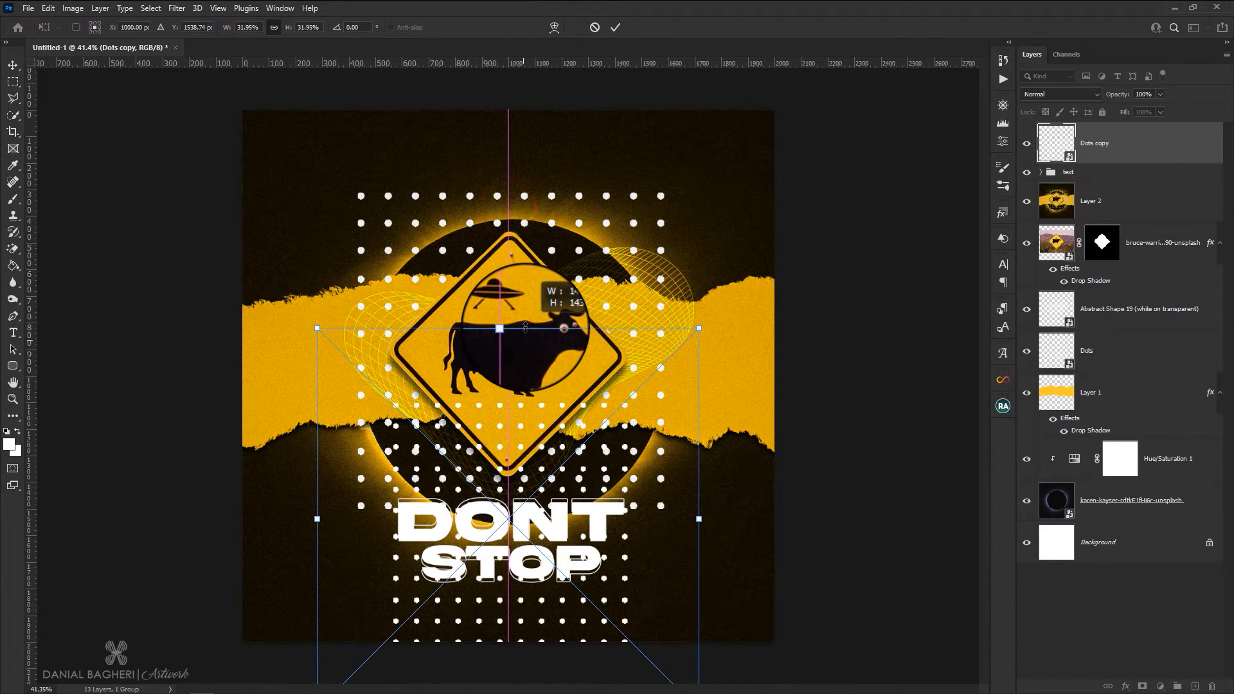
drag(550, 415, 549, 401)
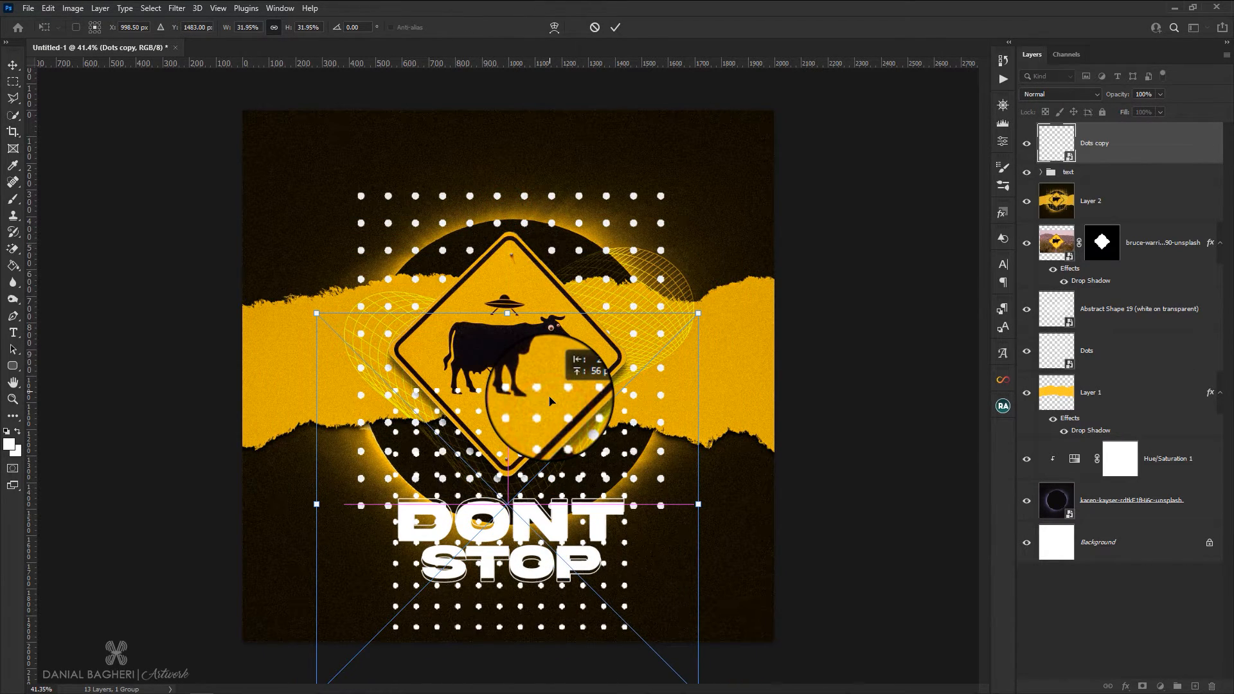
click(615, 27)
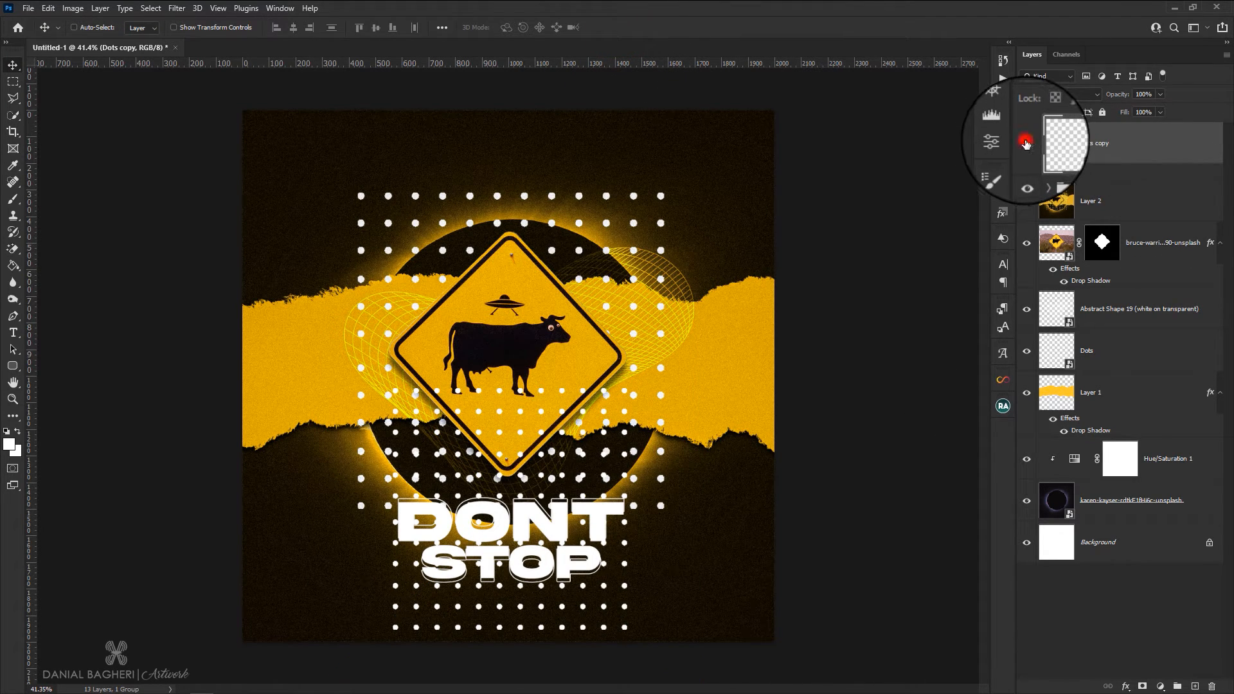
click(1025, 144)
Add a layer mask to the text group and load the hidden Dots copy's shape as a selection
click(1064, 173)
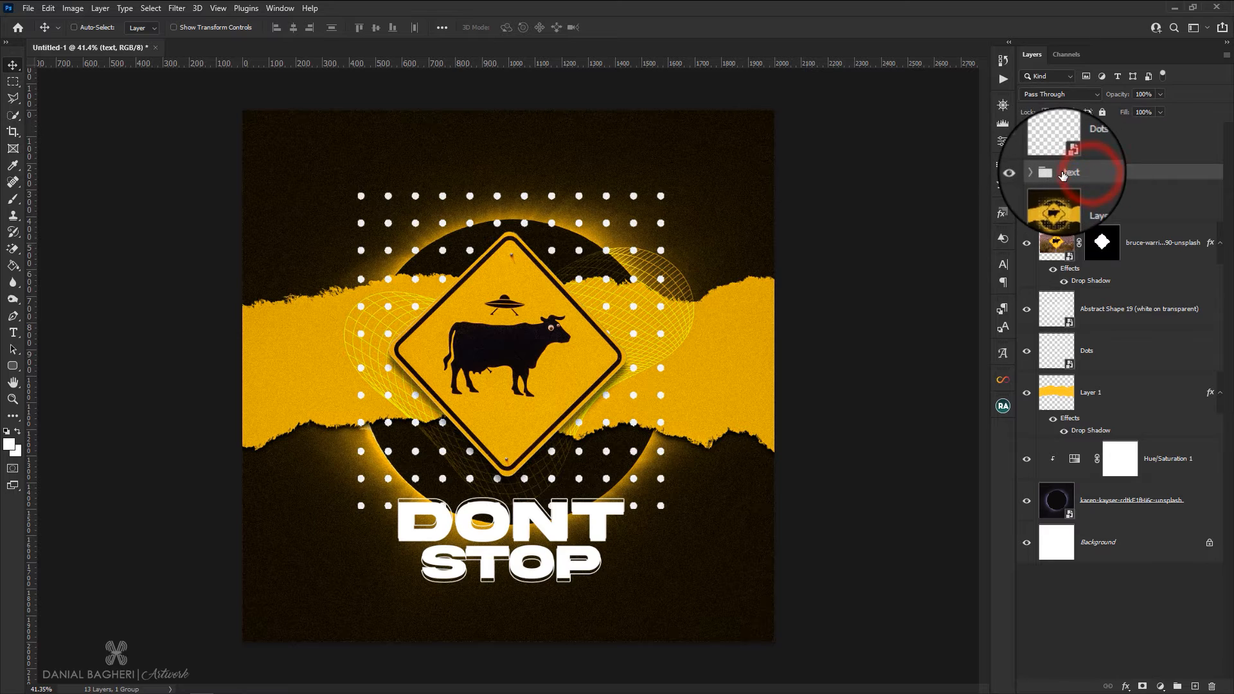
click(1144, 686)
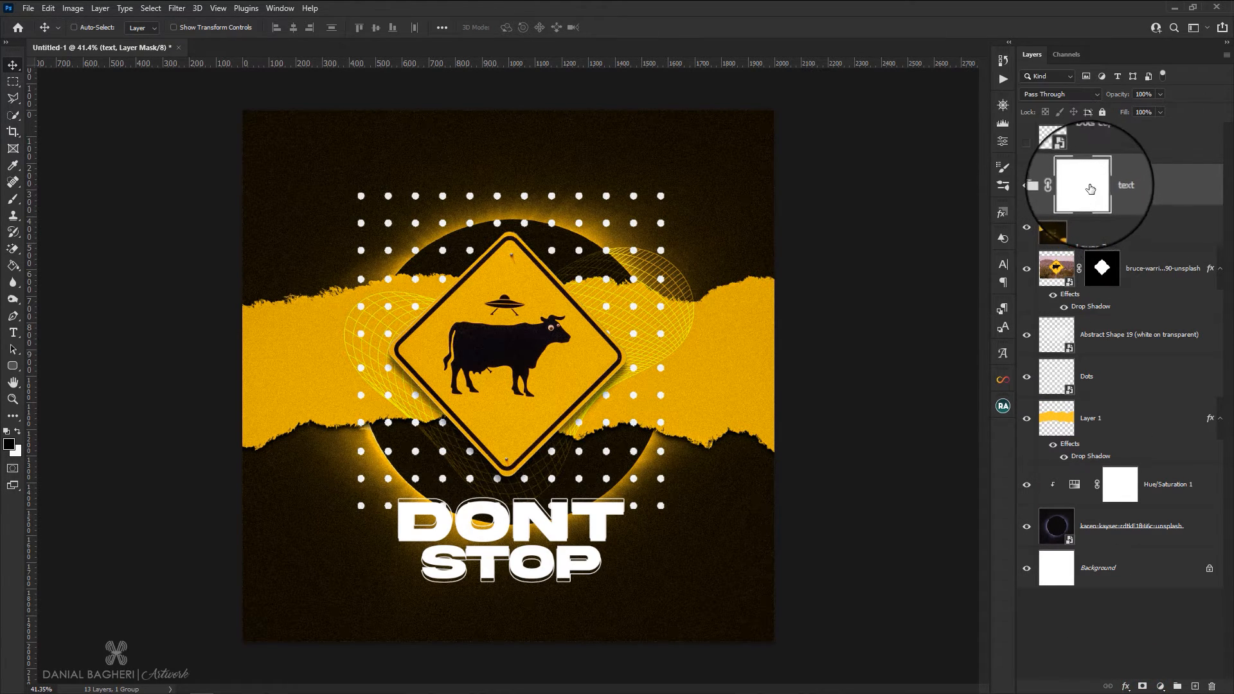
ctrl+click(1056, 144)
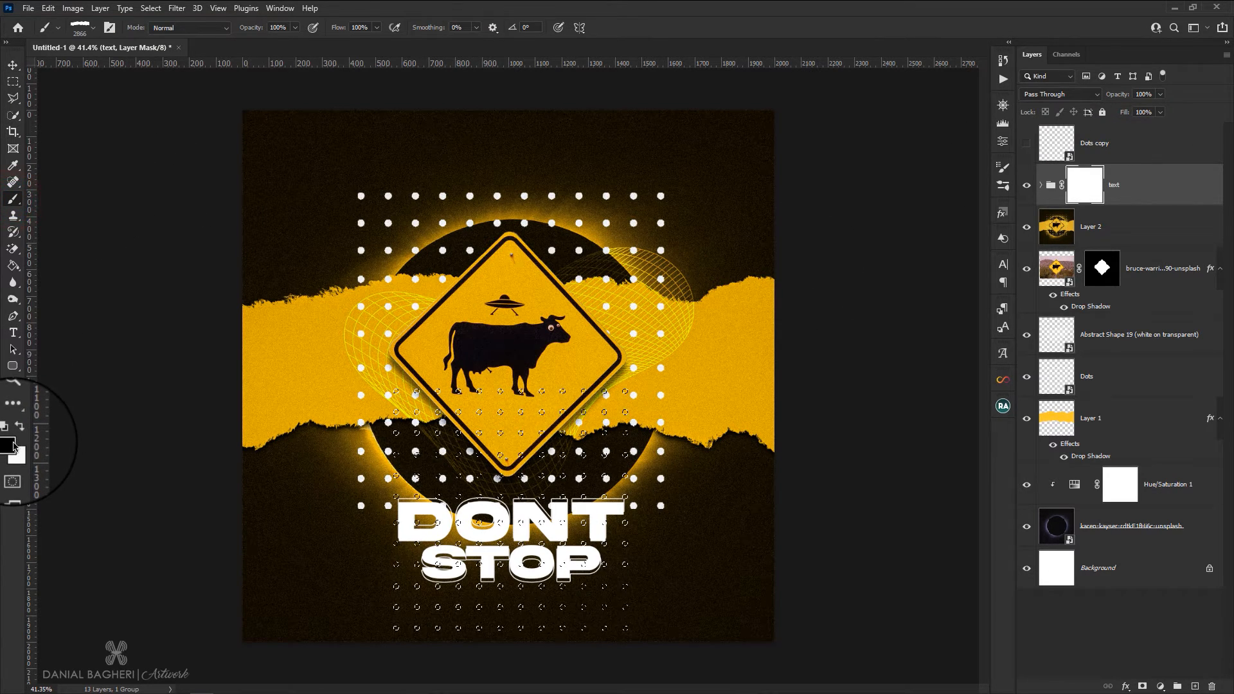
Paint black over the selected dots on the text group's mask with a large soft round brush and clear the selection
click(81, 28)
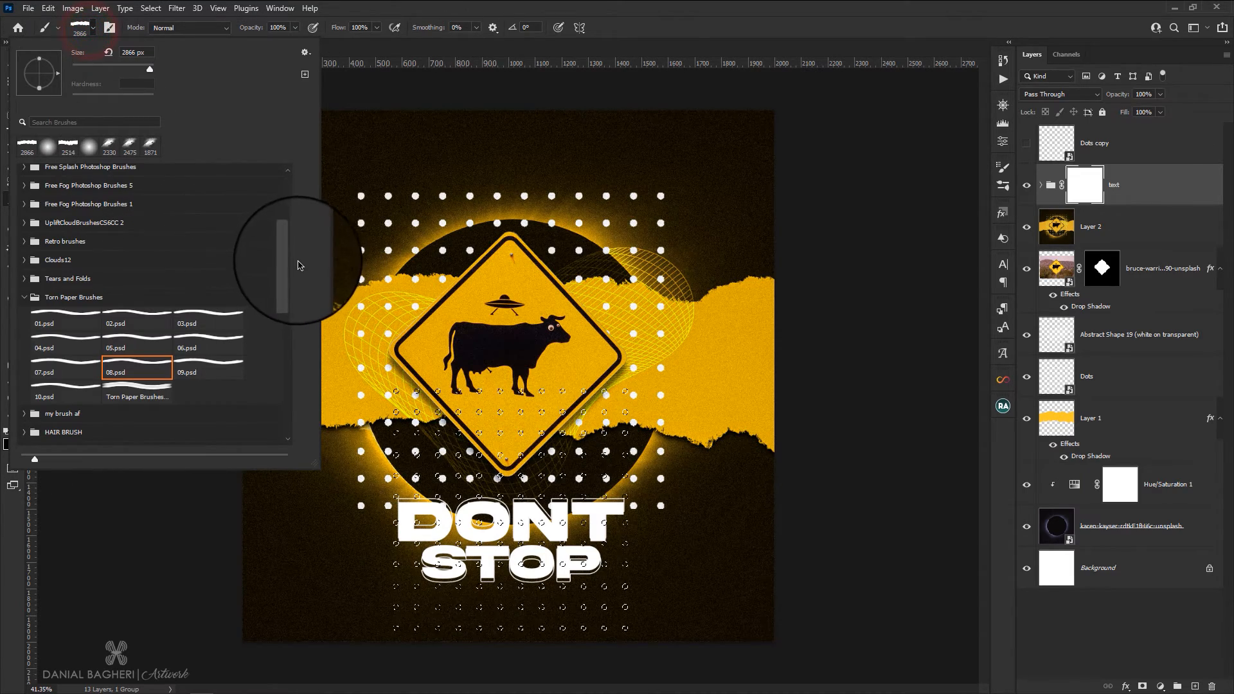
drag(290, 259, 290, 187)
click(73, 225)
click(536, 2)
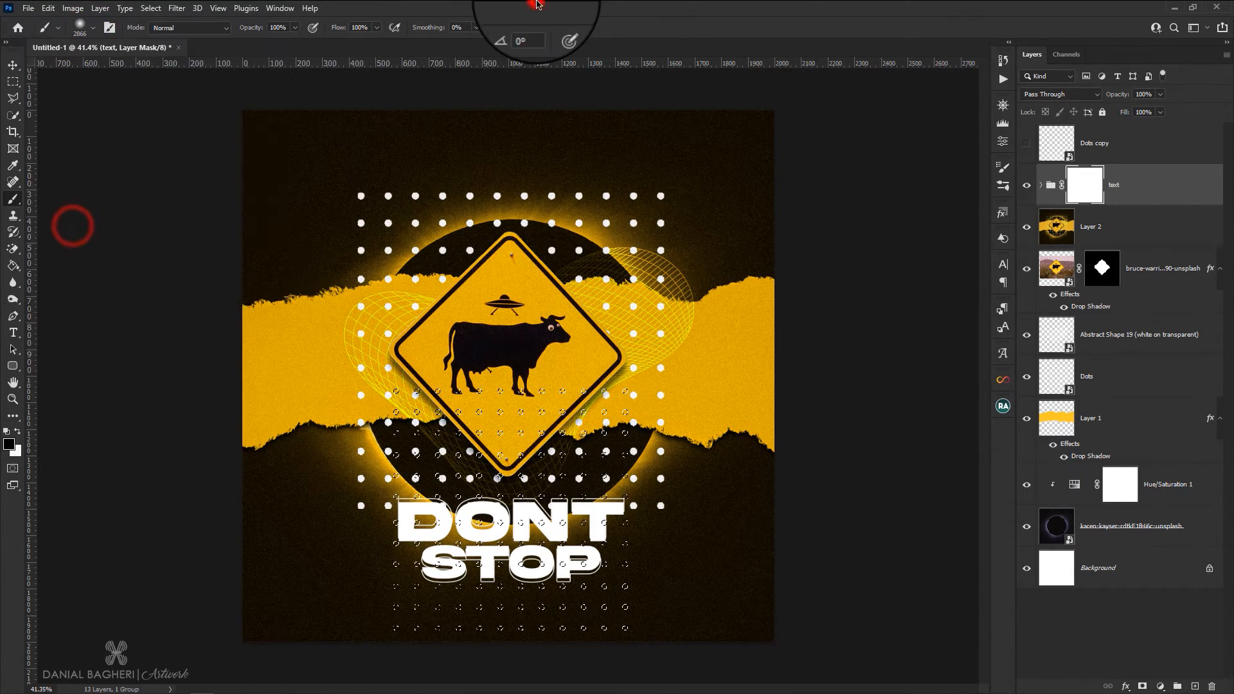
drag(515, 442, 306, 450)
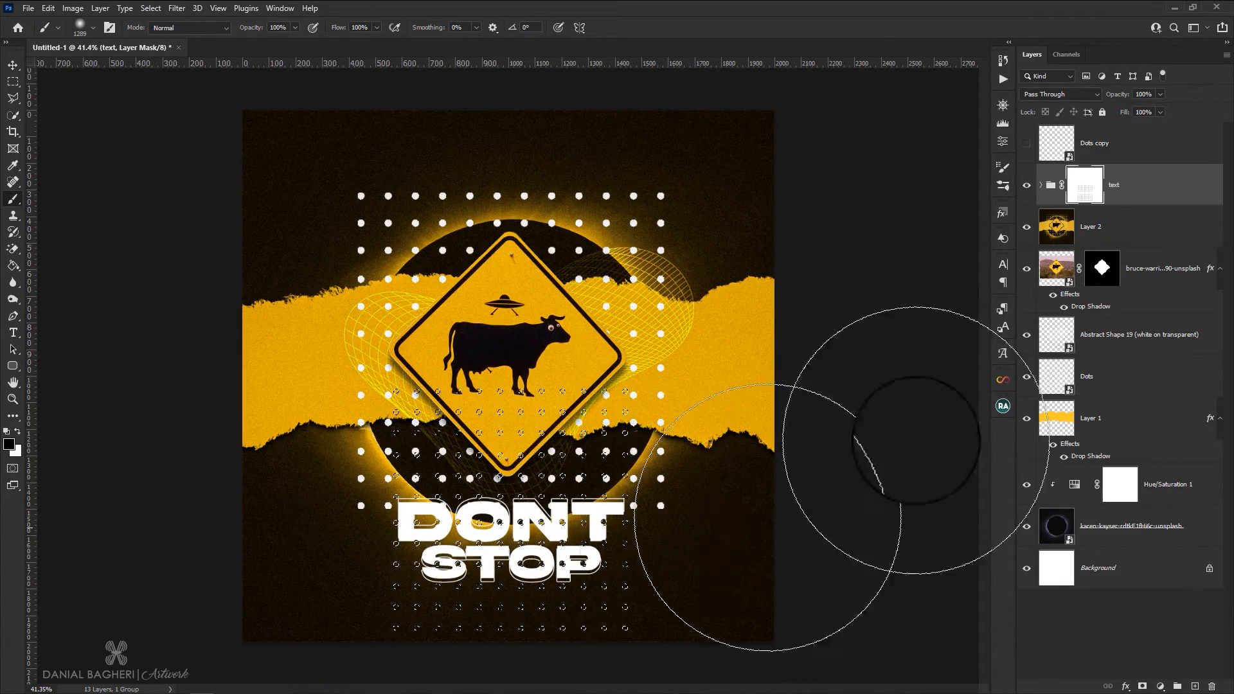
click(11, 65)
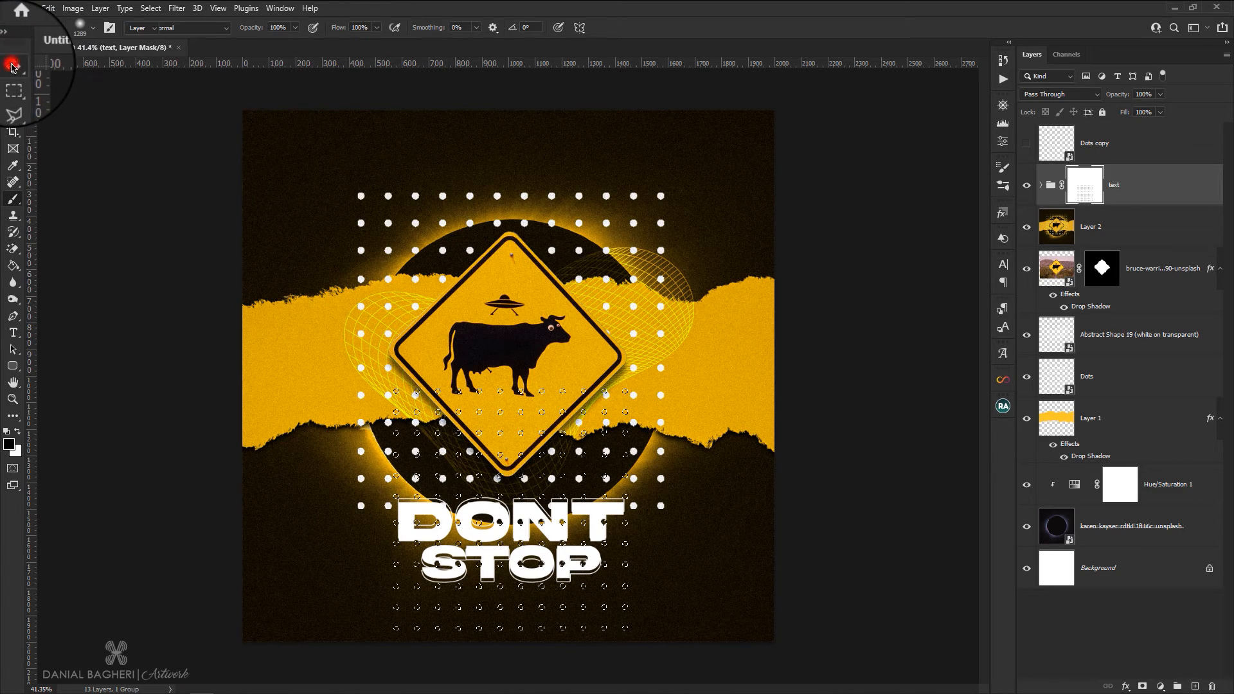
key(ctrl+d)
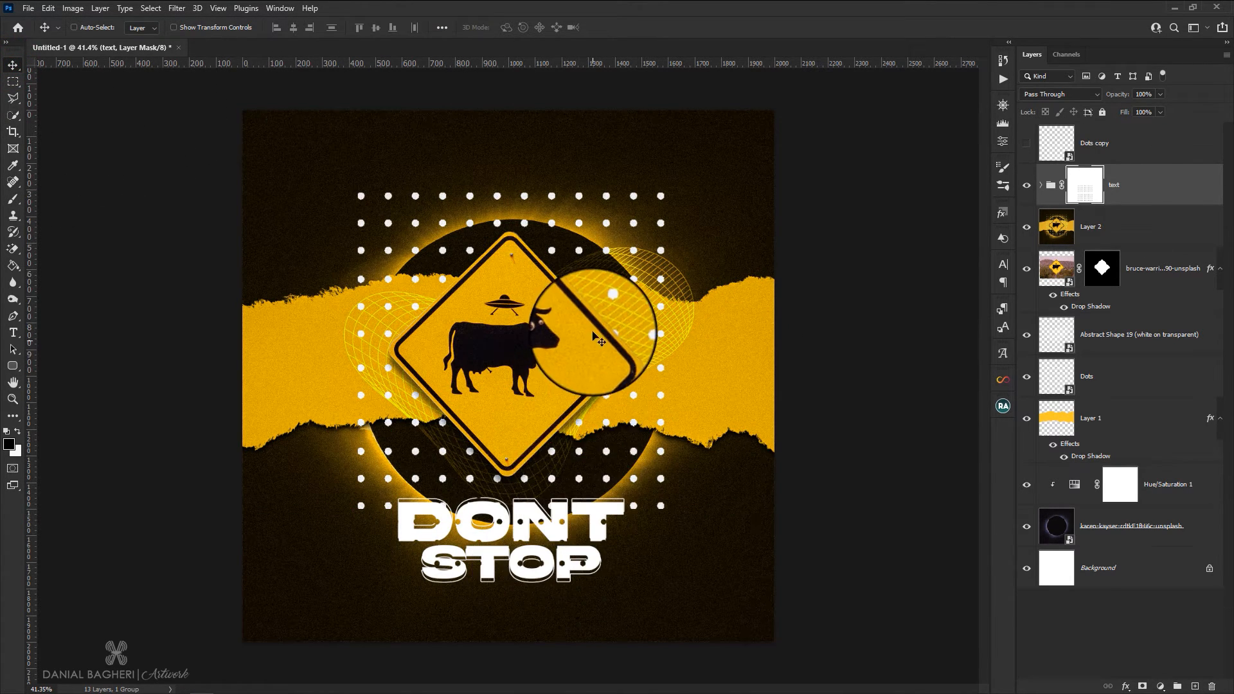
Disable and re-enable the text group's layer mask to compare the lettering with and without the dot cut-outs
scroll(501, 534, up, 4)
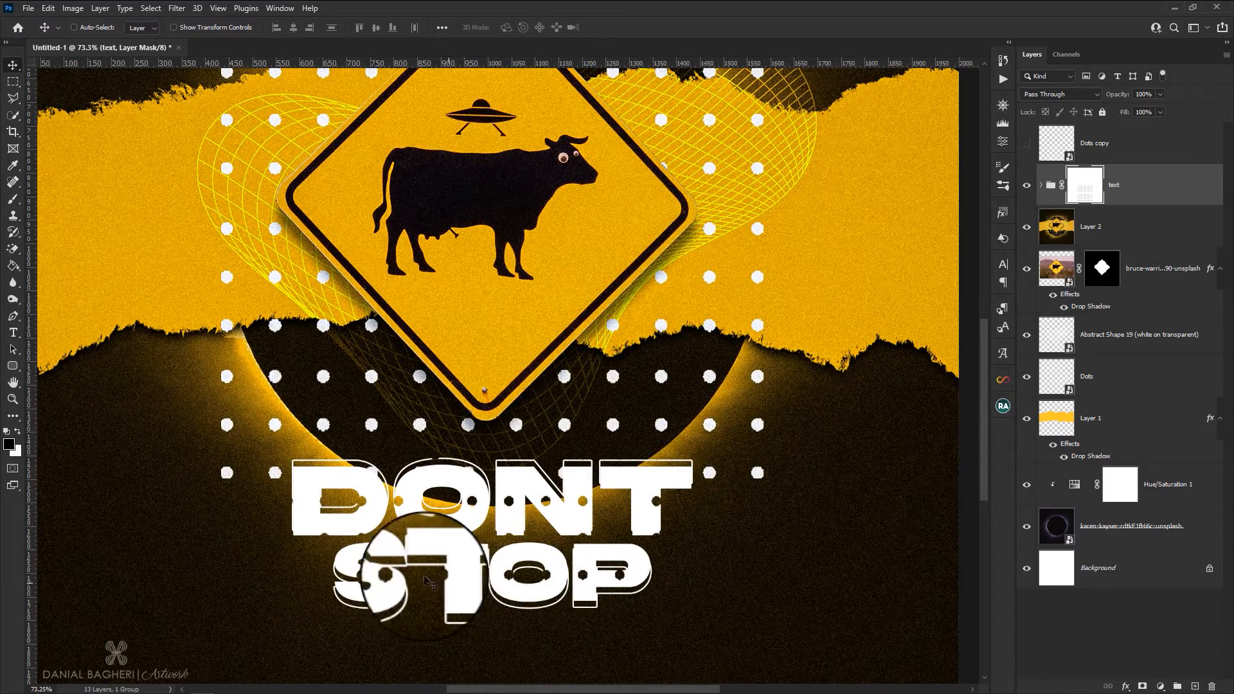
right_click(1083, 184)
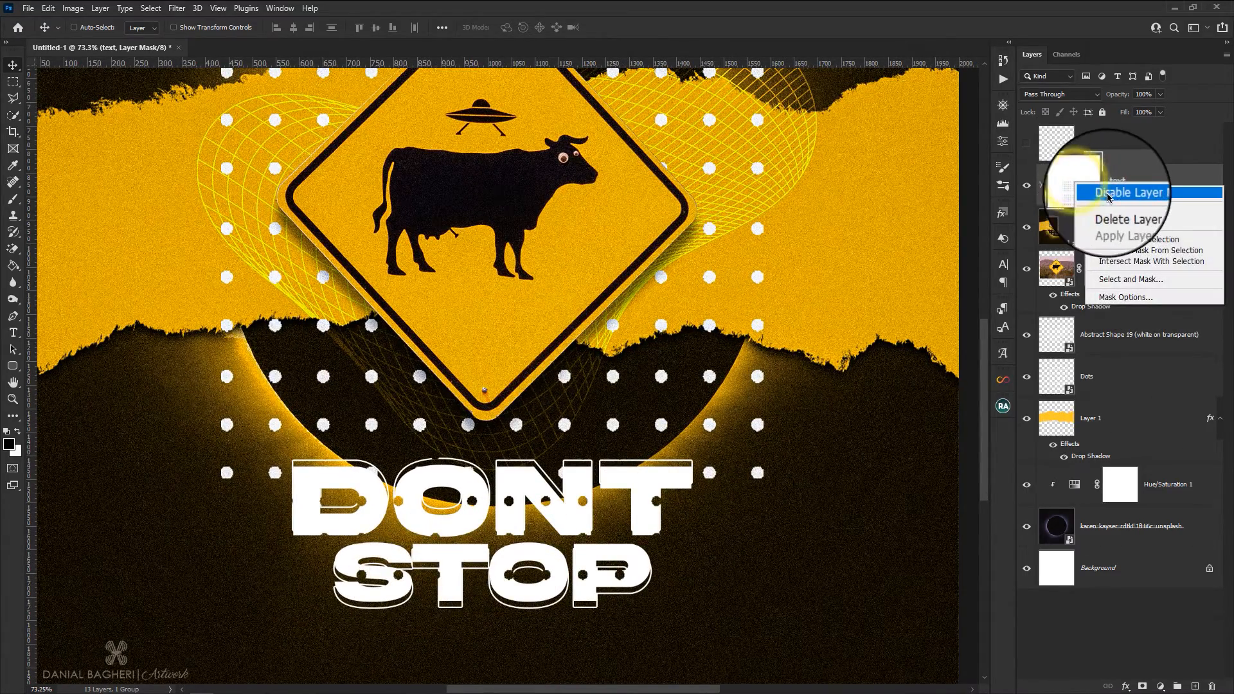
click(1110, 193)
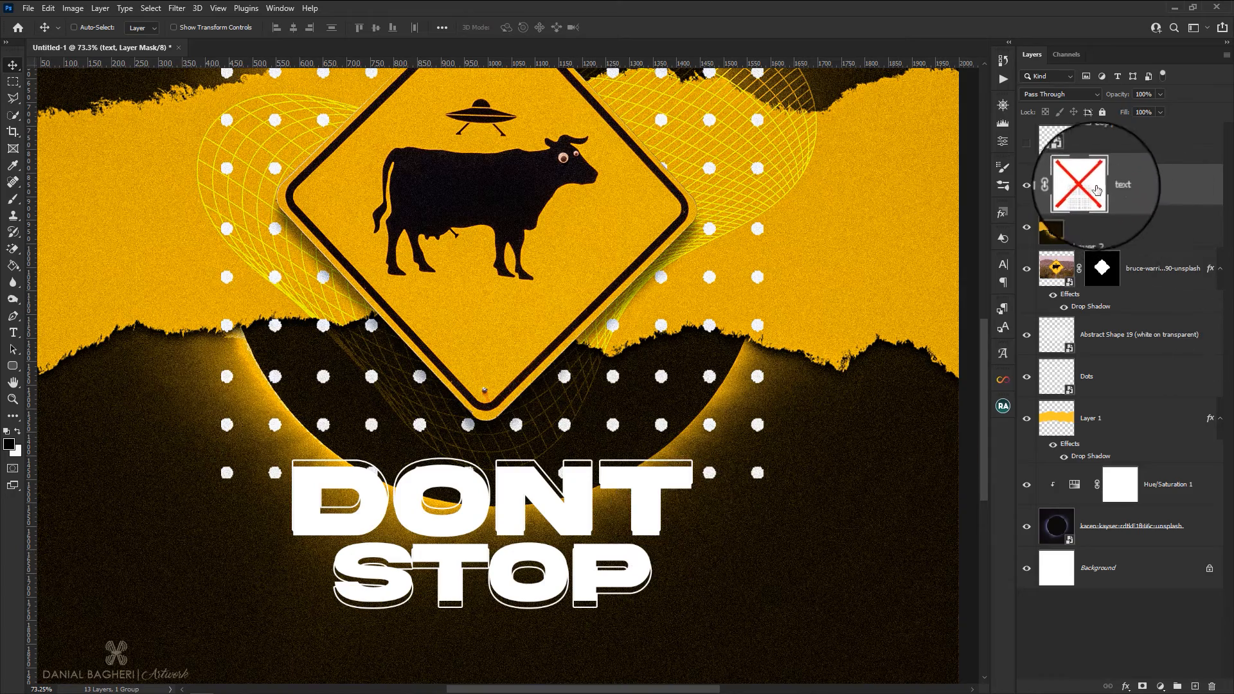
click(1093, 188)
scroll(614, 474, down, 8)
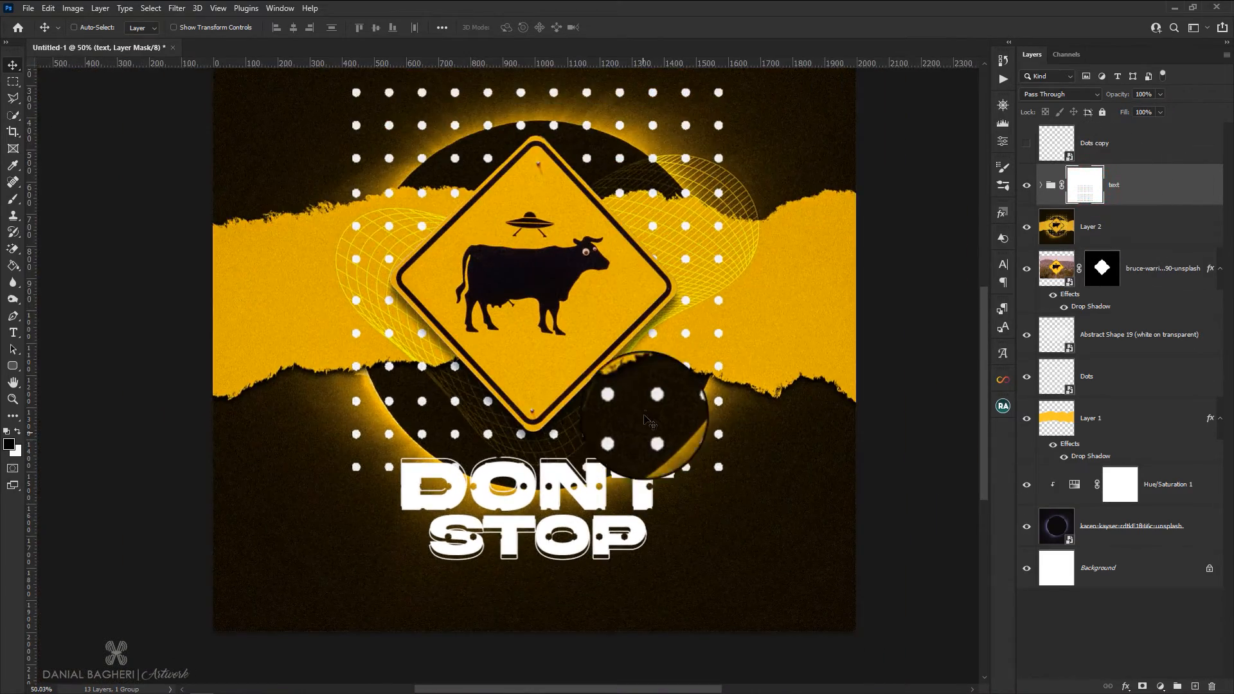
scroll(643, 404, up, 2)
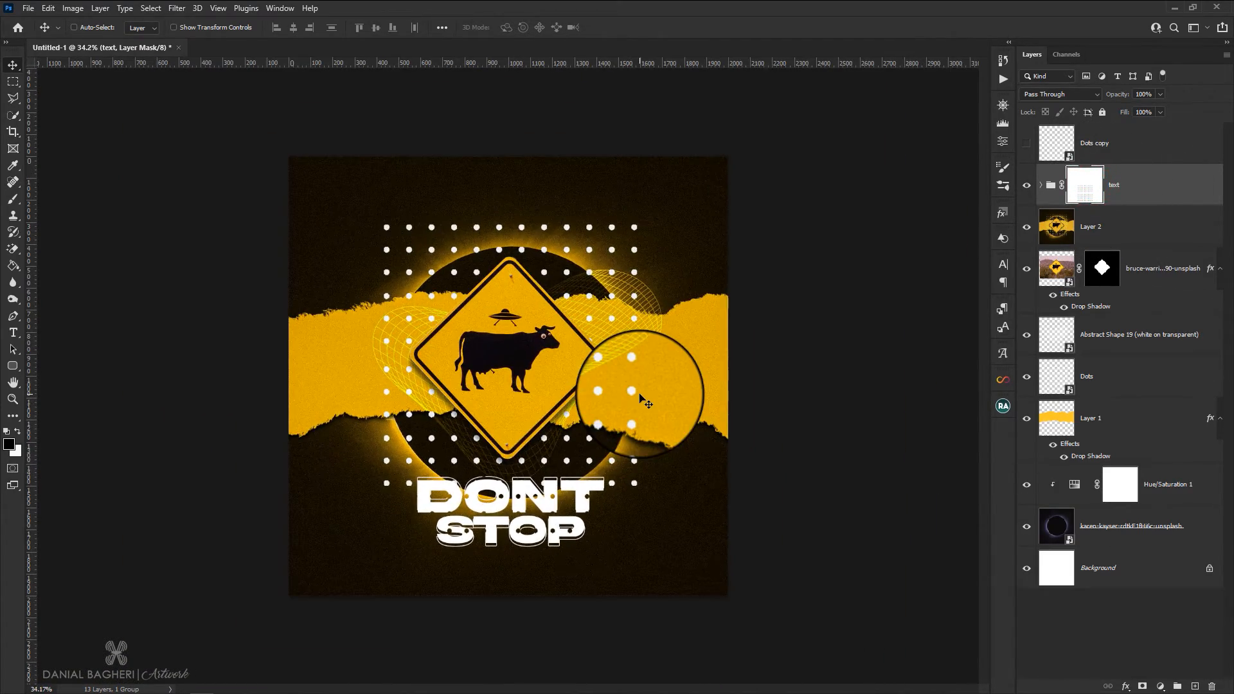